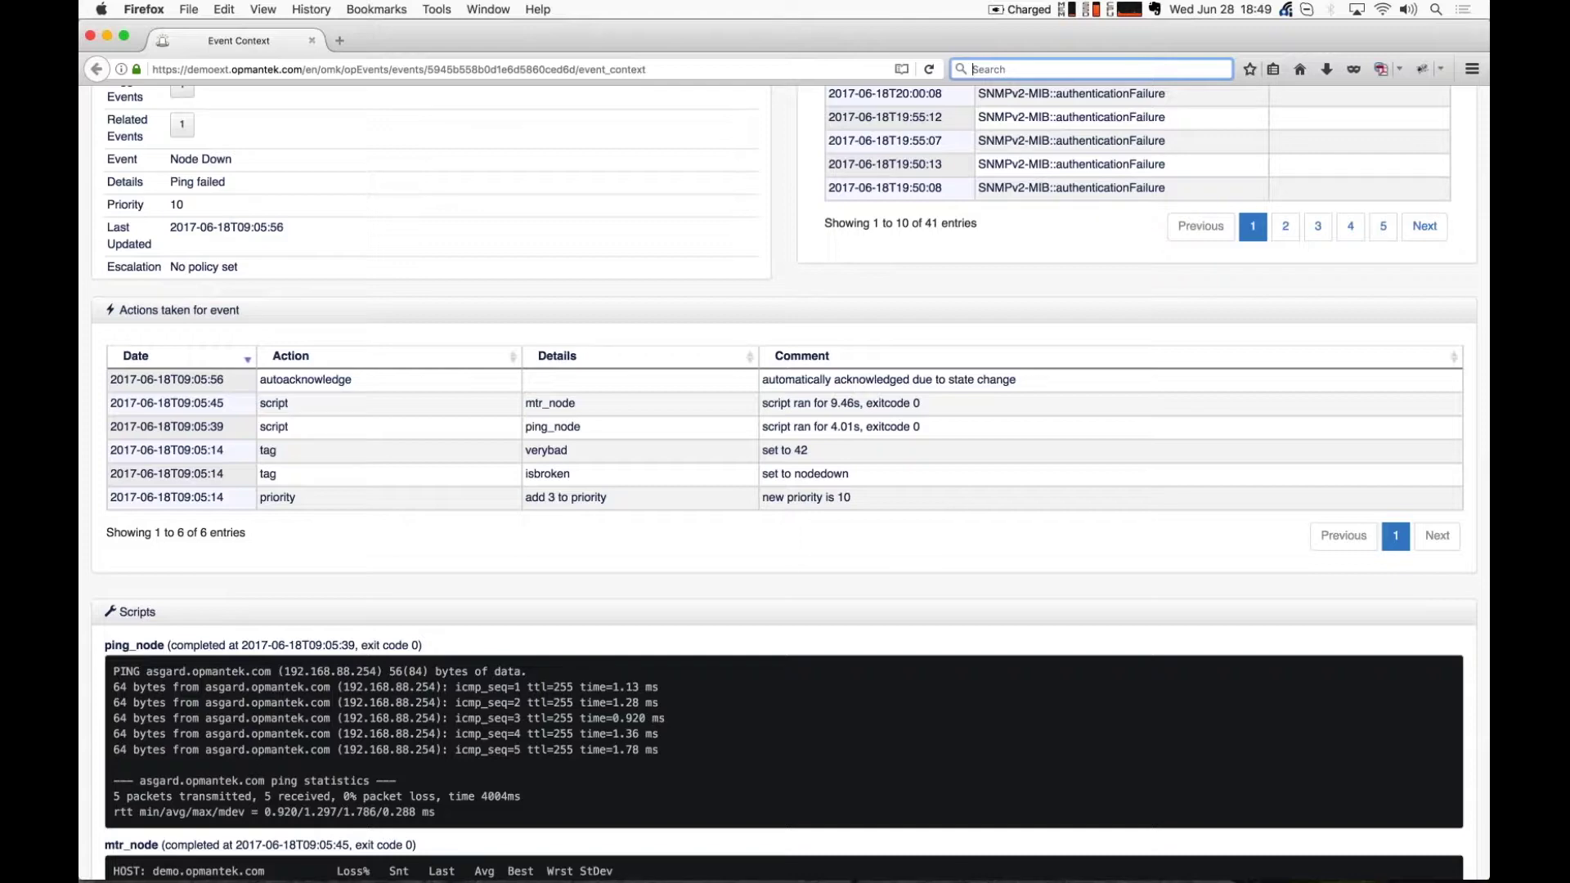
# Step: Examine the ping_node and mtr_node script output at the end of the Node Down event's context page
pyautogui.scroll(-3, 785, 442)
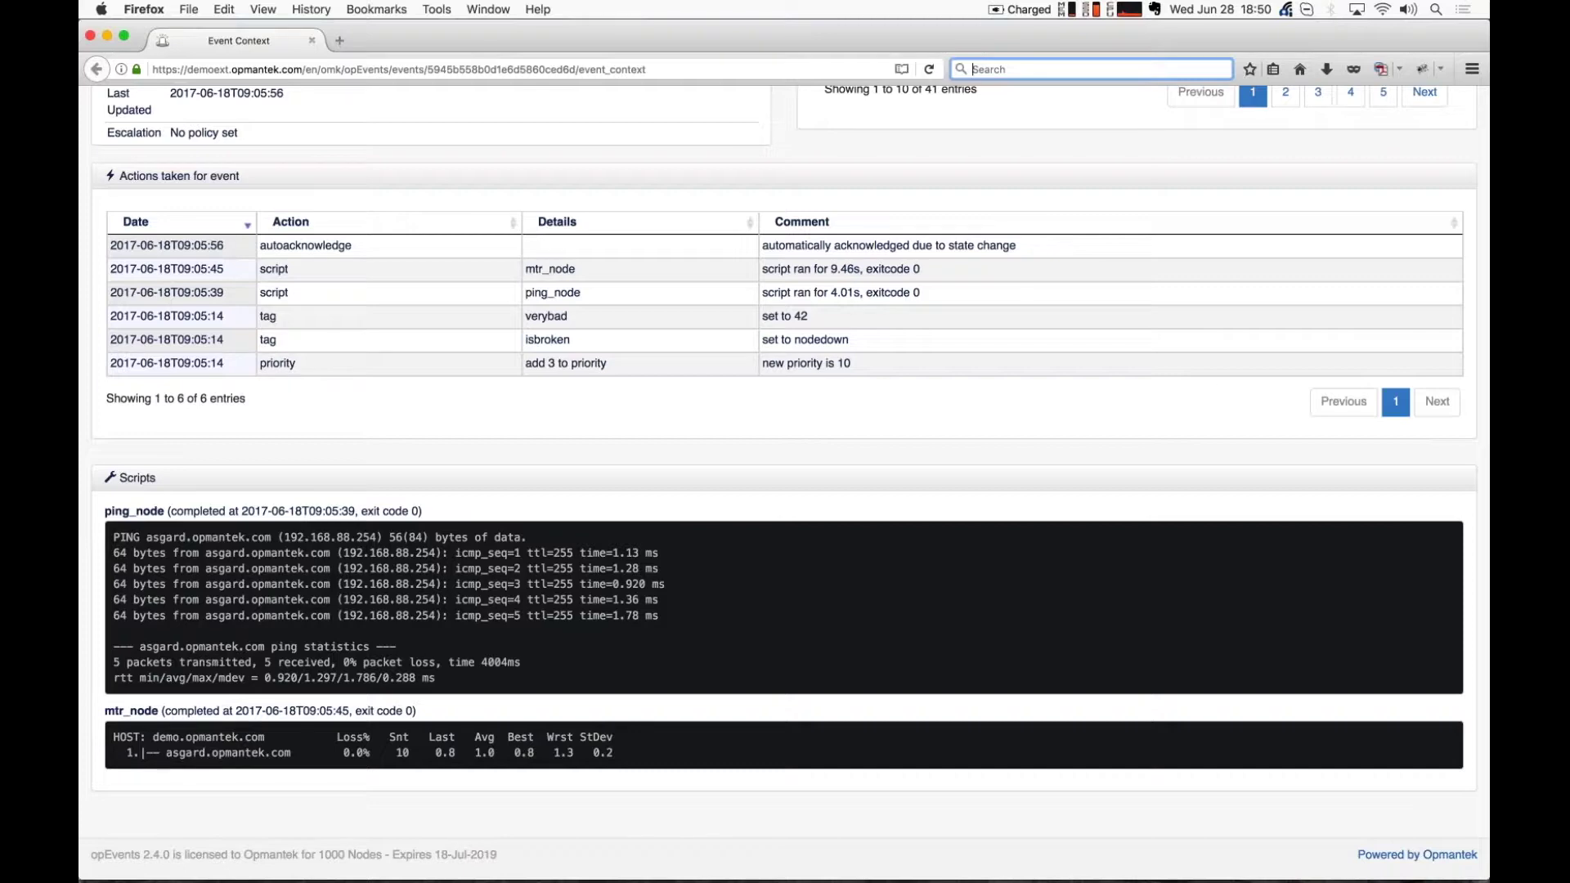
# Step: Switch to EventActions.nmis in BBEdit and highlight the outer 'event.any' condition of policy '5'
pyautogui.moveTo(846, 875)
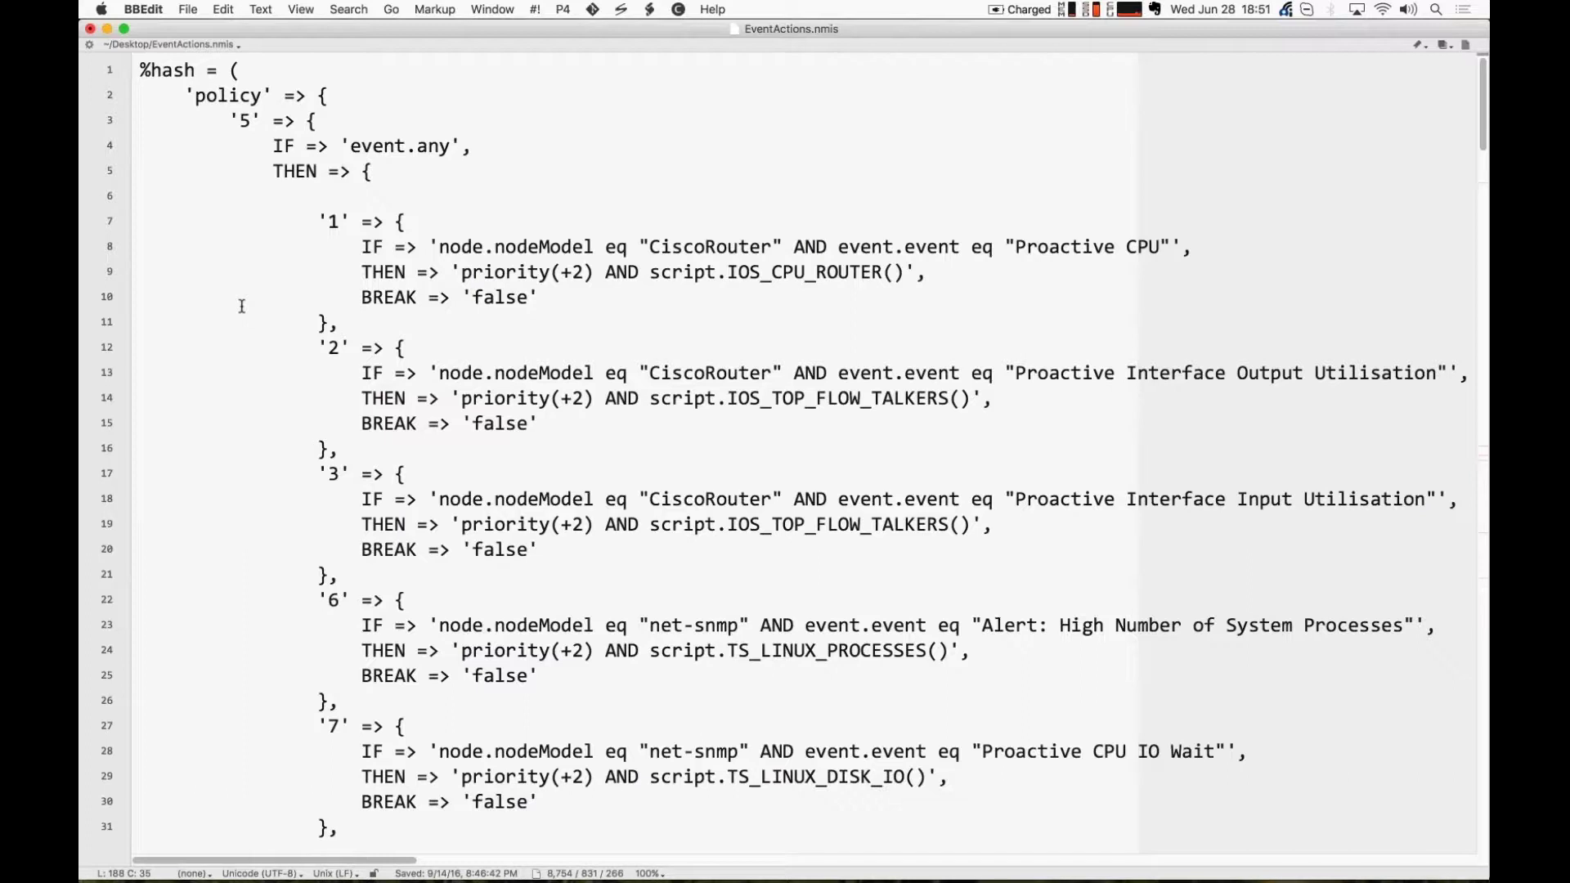
pyautogui.click(276, 147)
pyautogui.moveTo(287, 148); pyautogui.dragTo(525, 153)
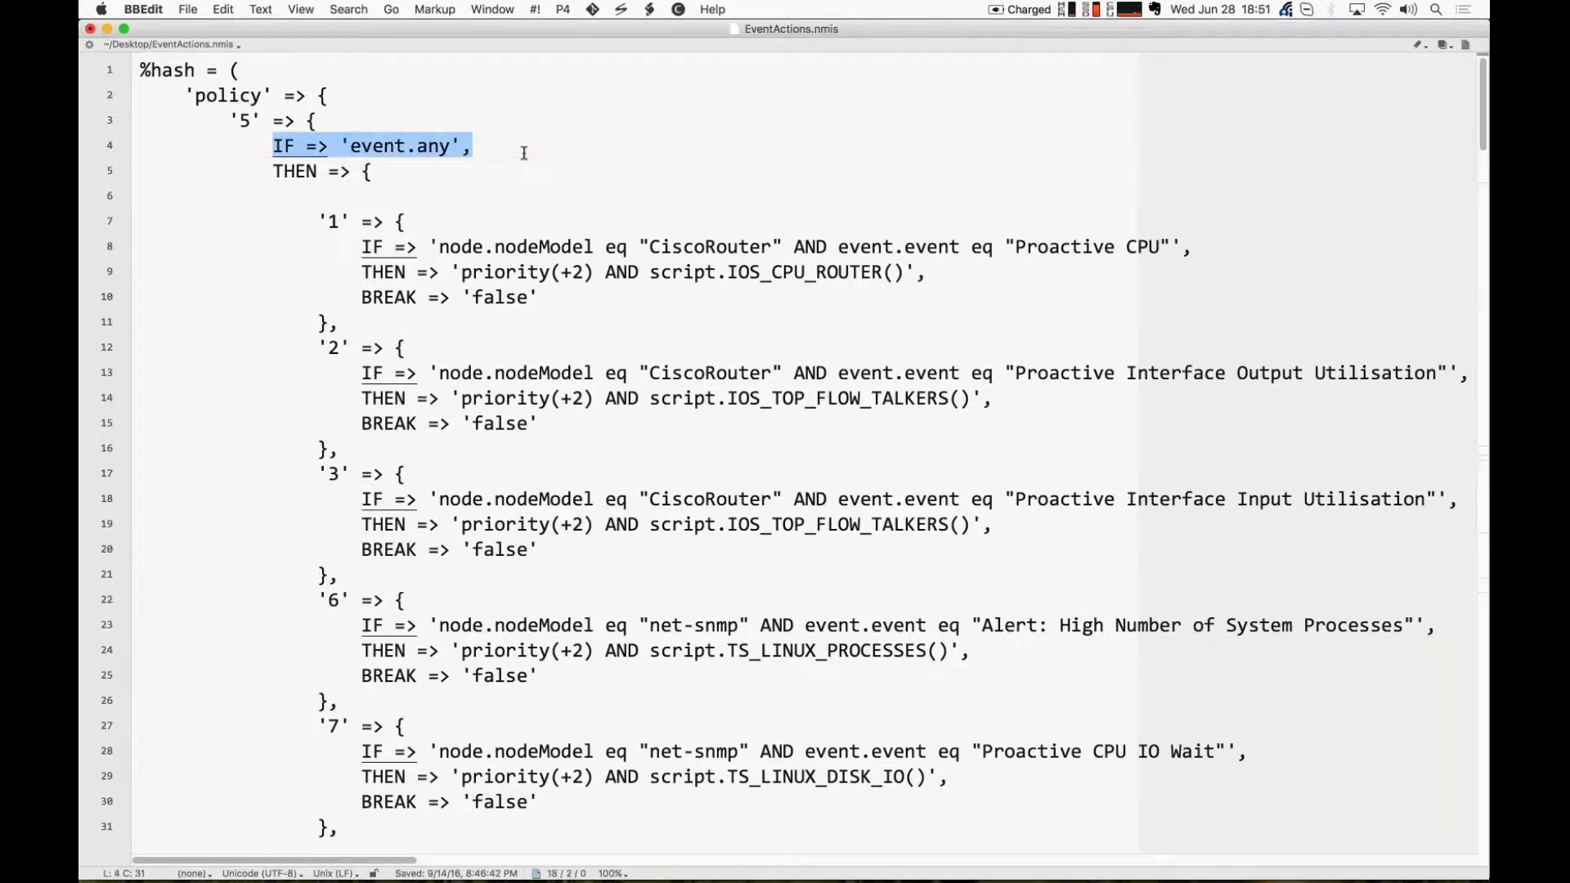
# Step: Examine the CiscoRouter rules in policy '5', highlighting their node model and event conditions and the IOS_CPU_ROUTER script action
pyautogui.scroll(-4, 532, 180)
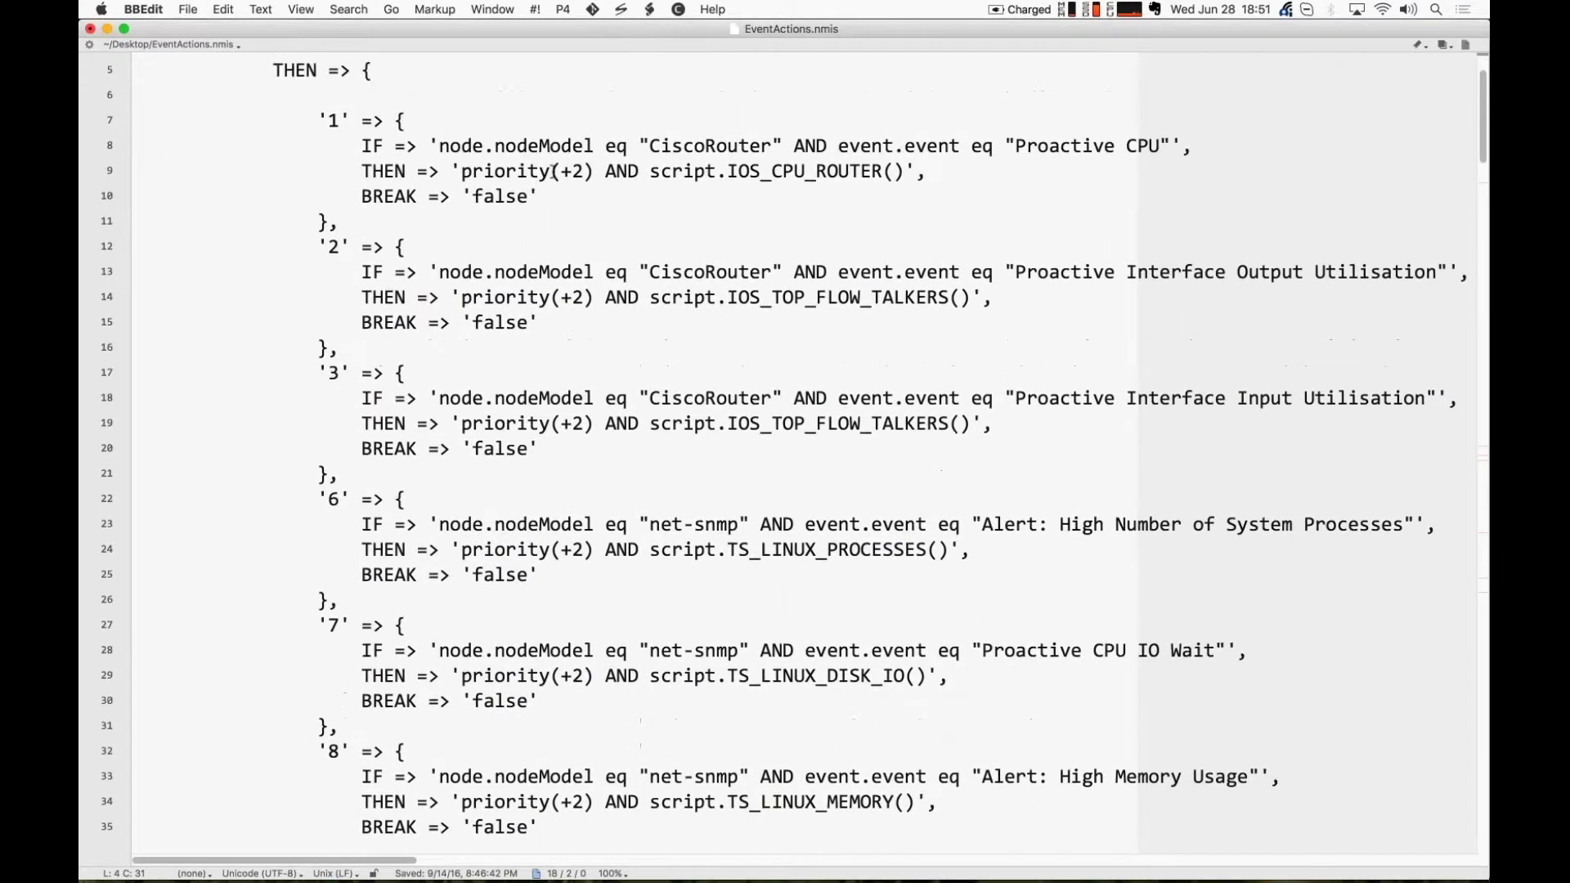
pyautogui.doubleClick(546, 144)
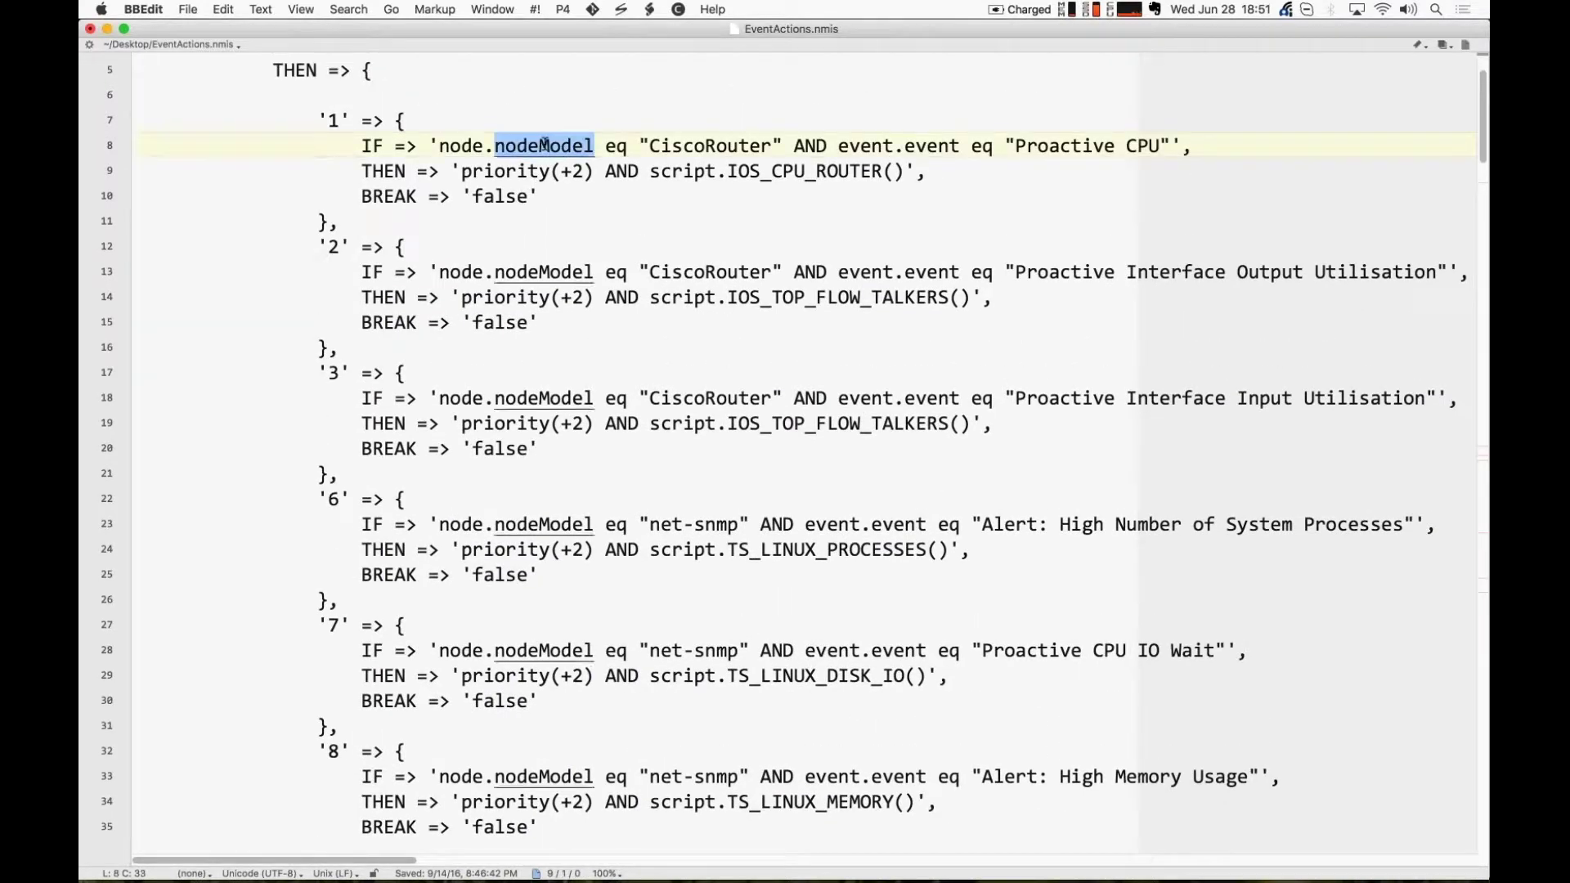
pyautogui.doubleClick(687, 146)
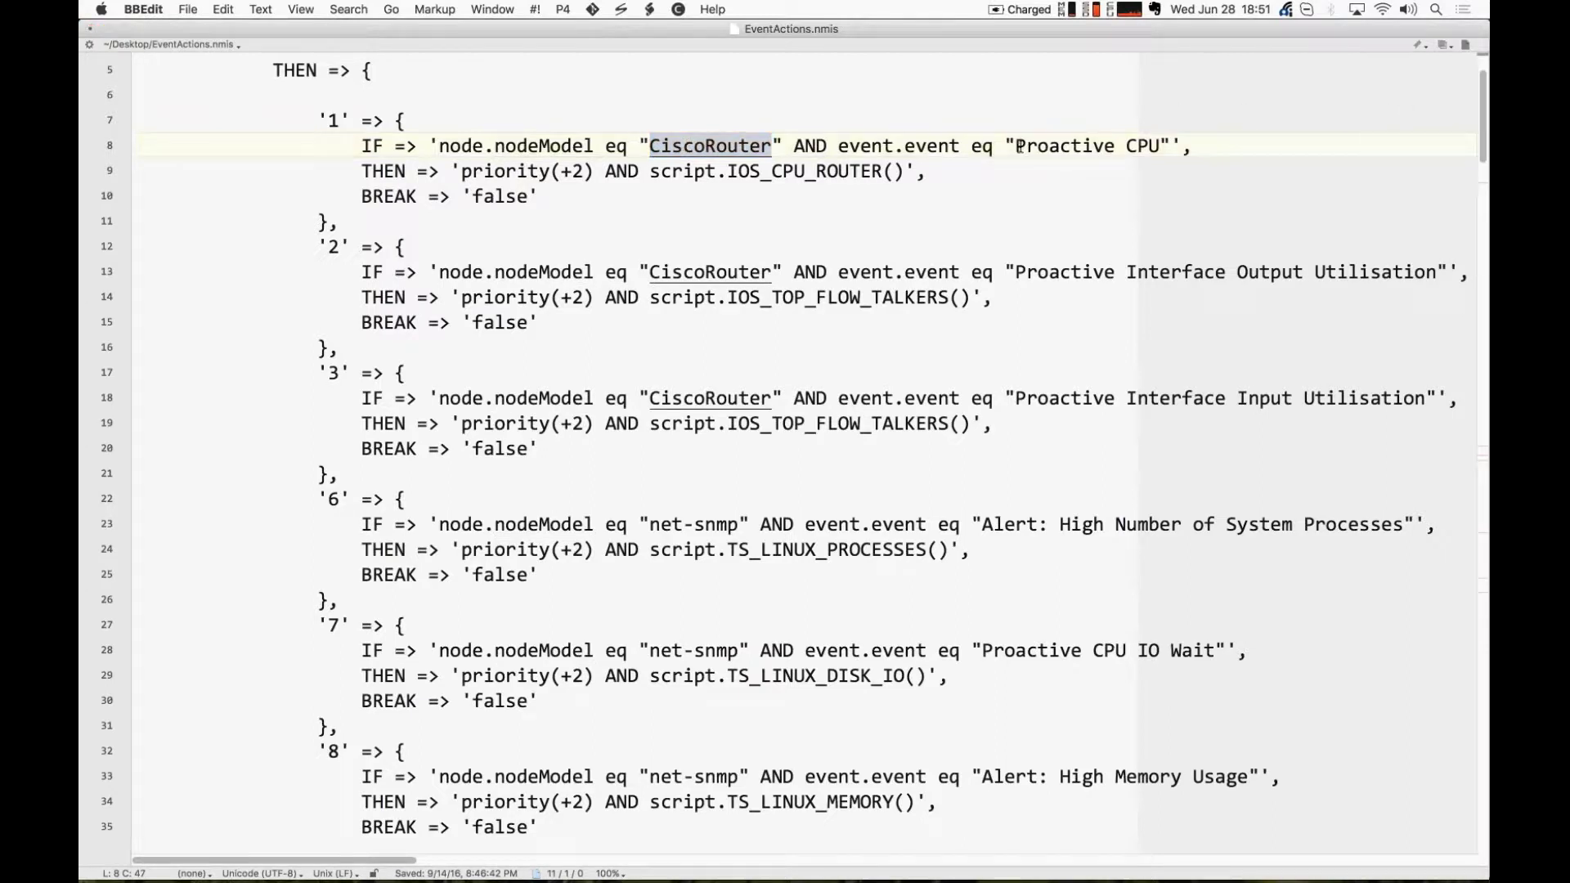
pyautogui.moveTo(1017, 145); pyautogui.dragTo(1170, 146)
pyautogui.moveTo(462, 171); pyautogui.dragTo(905, 174)
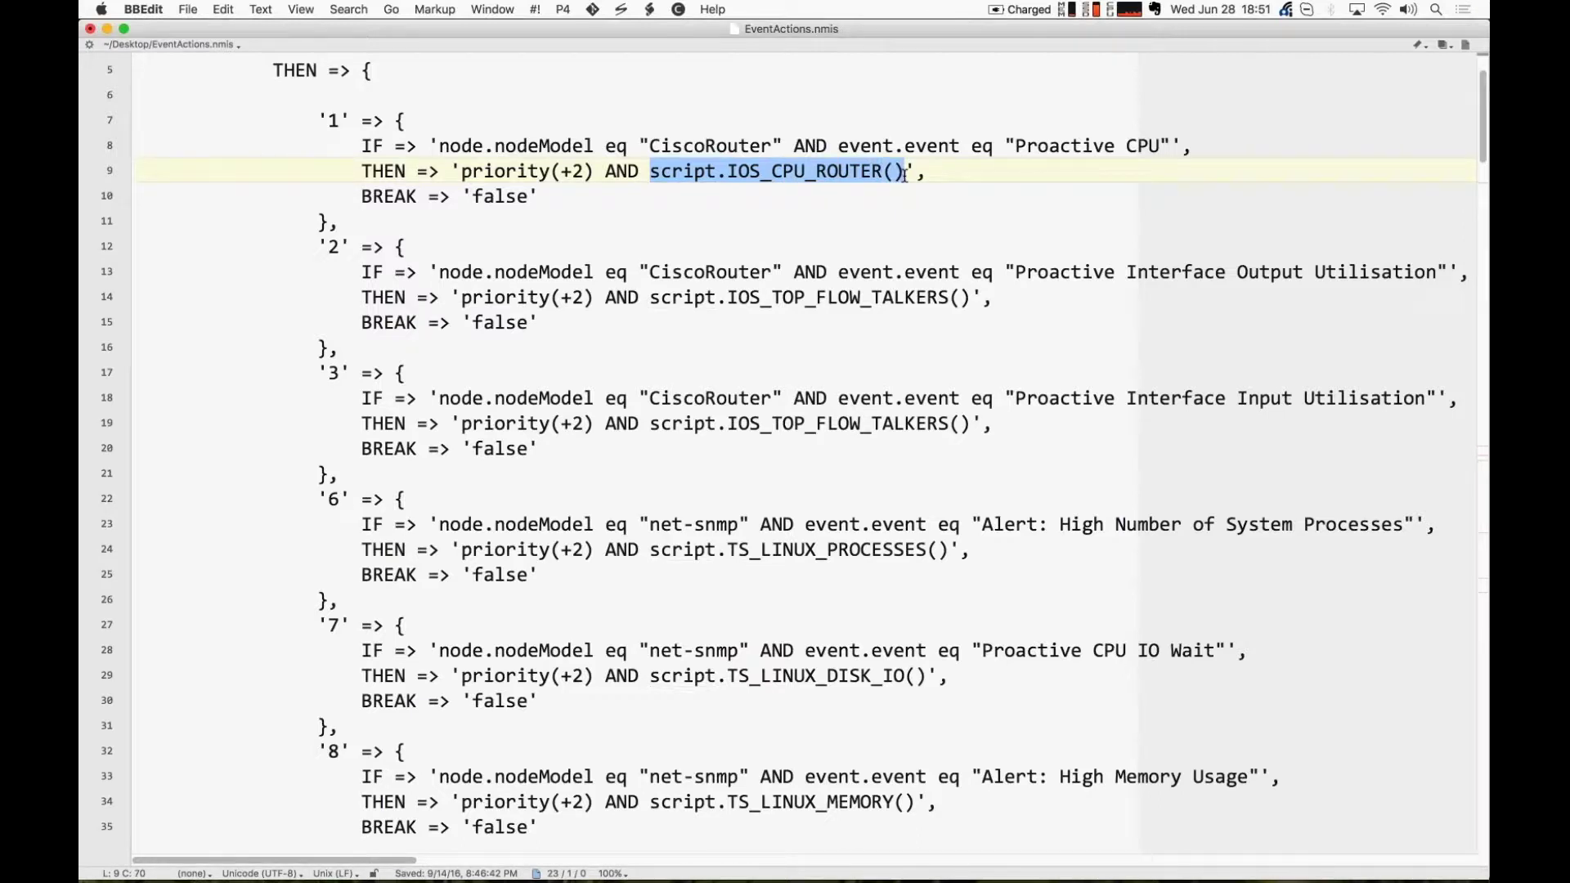
pyautogui.click(822, 195)
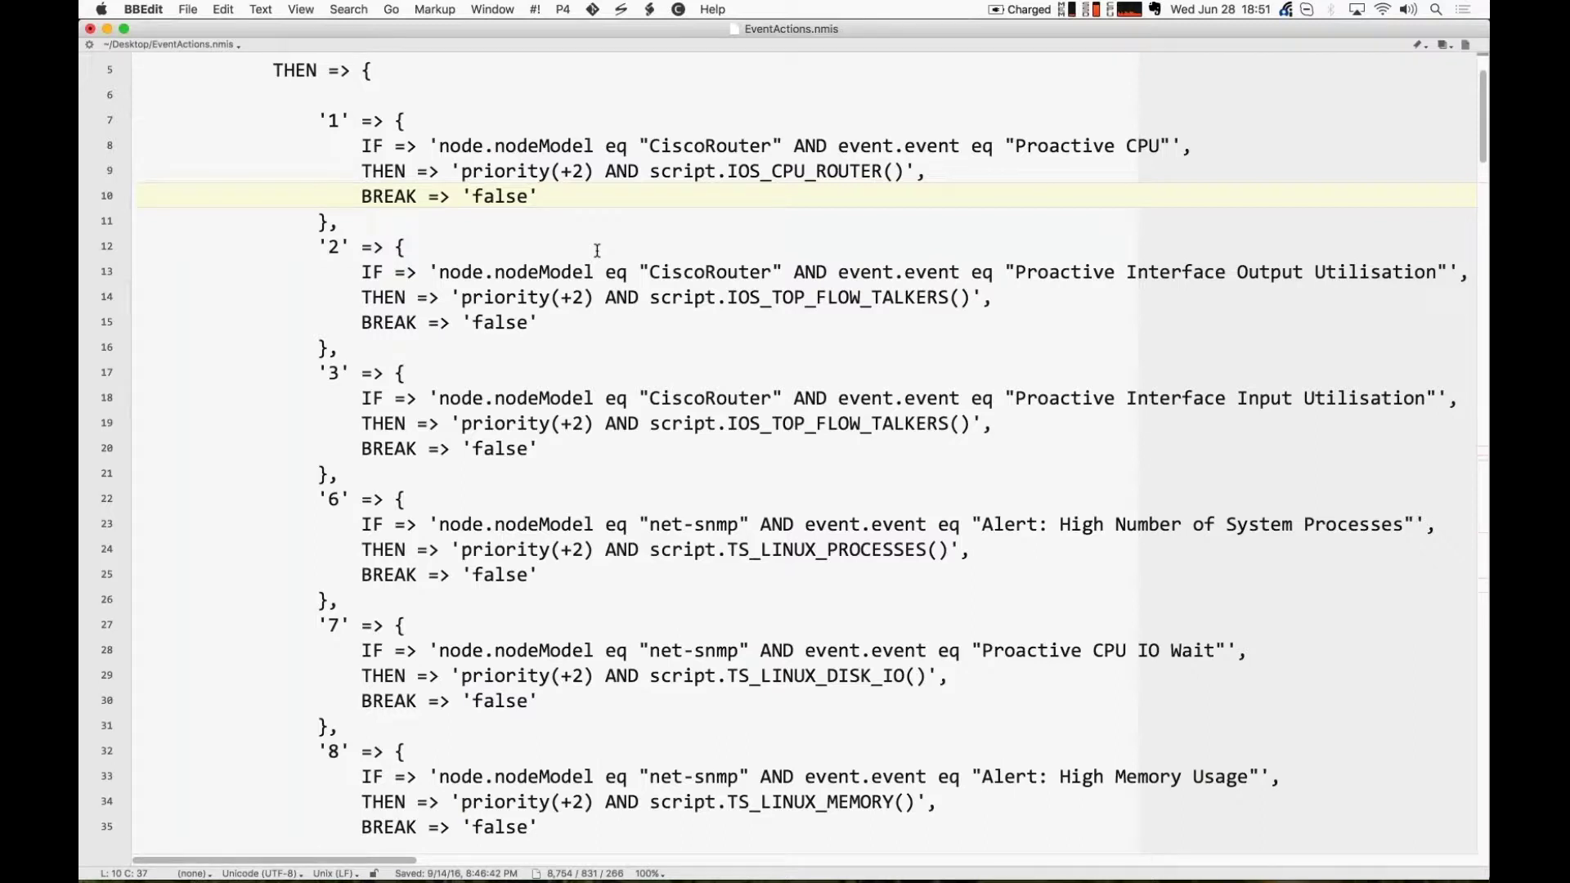
pyautogui.doubleClick(546, 398)
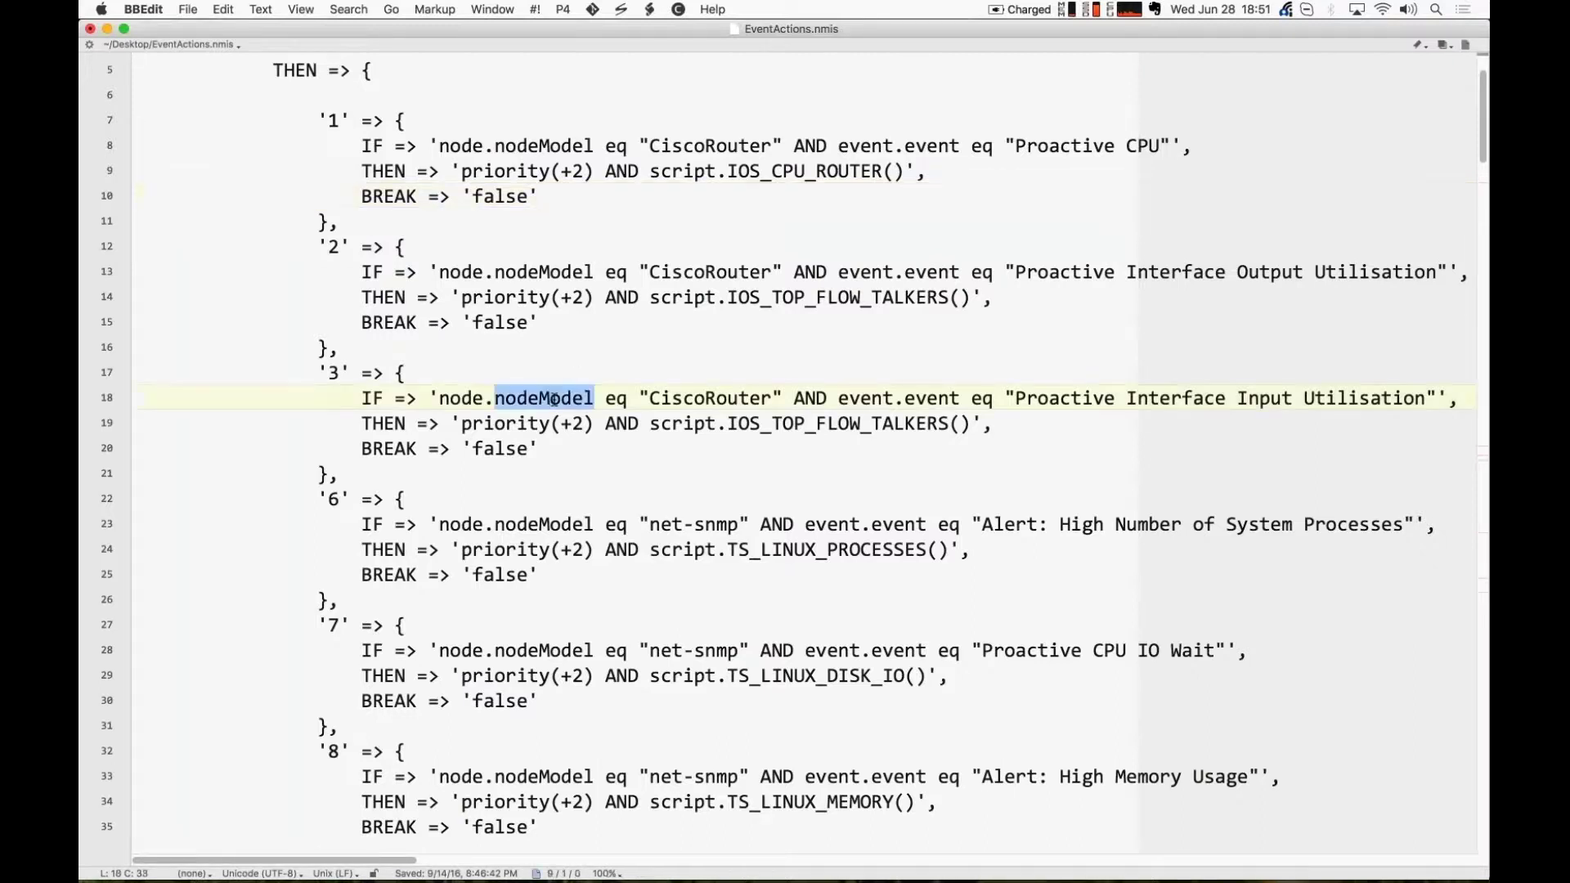
pyautogui.doubleClick(932, 398)
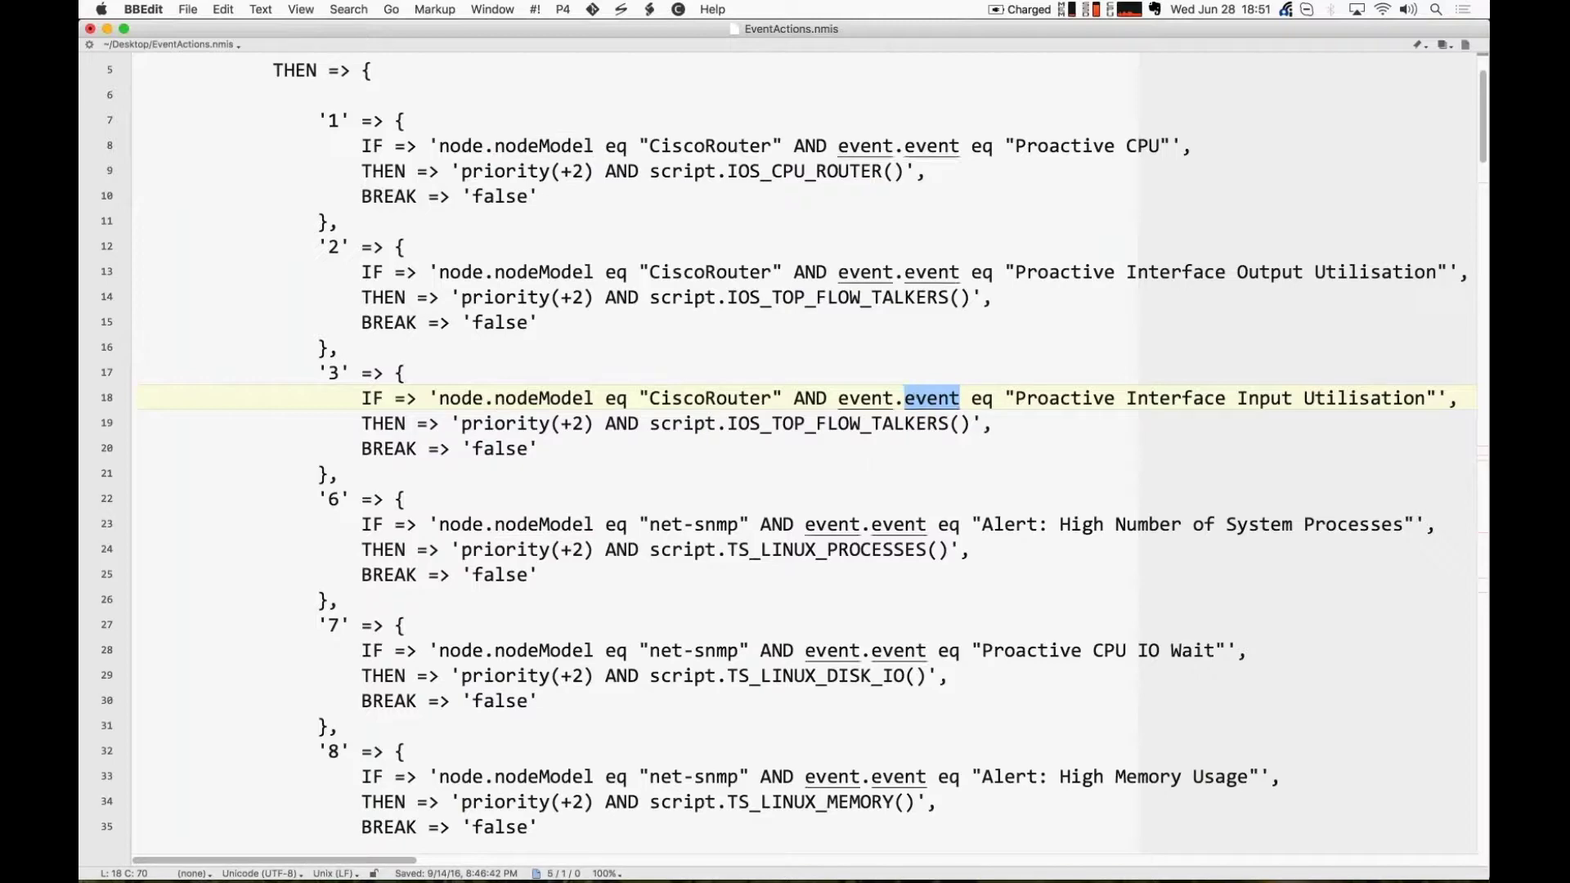
# Step: Highlight the roleType, "distribution" and "BGP Neighbor" parts of the condition in nested rule '10' of policy '5'
pyautogui.scroll(-10, 932, 398)
pyautogui.scroll(-3, 599, 369)
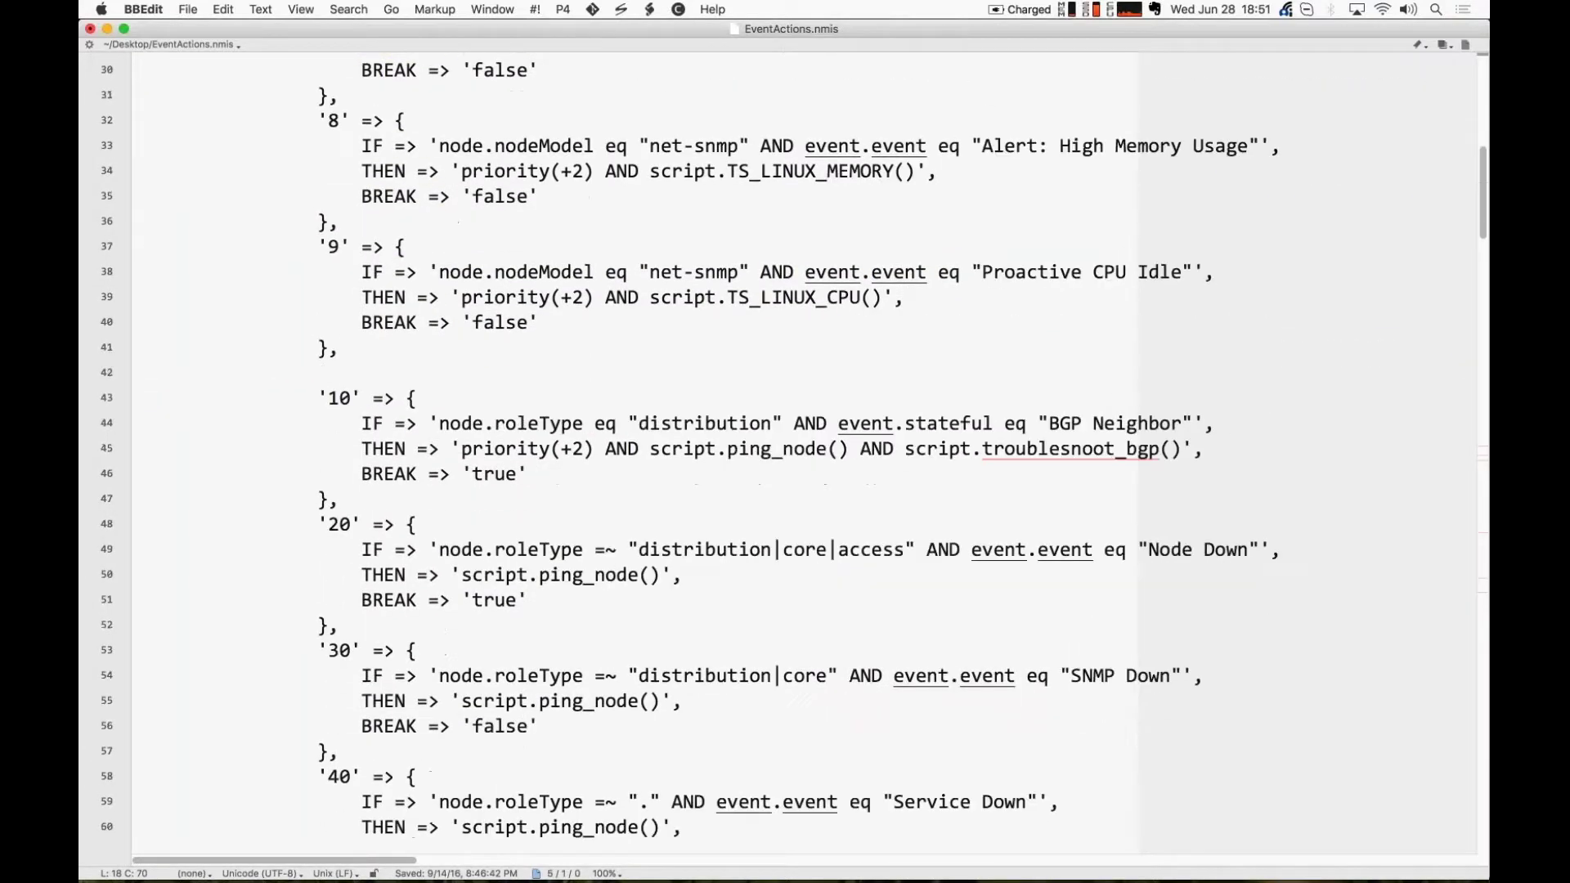
pyautogui.click(541, 399)
pyautogui.doubleClick(540, 398)
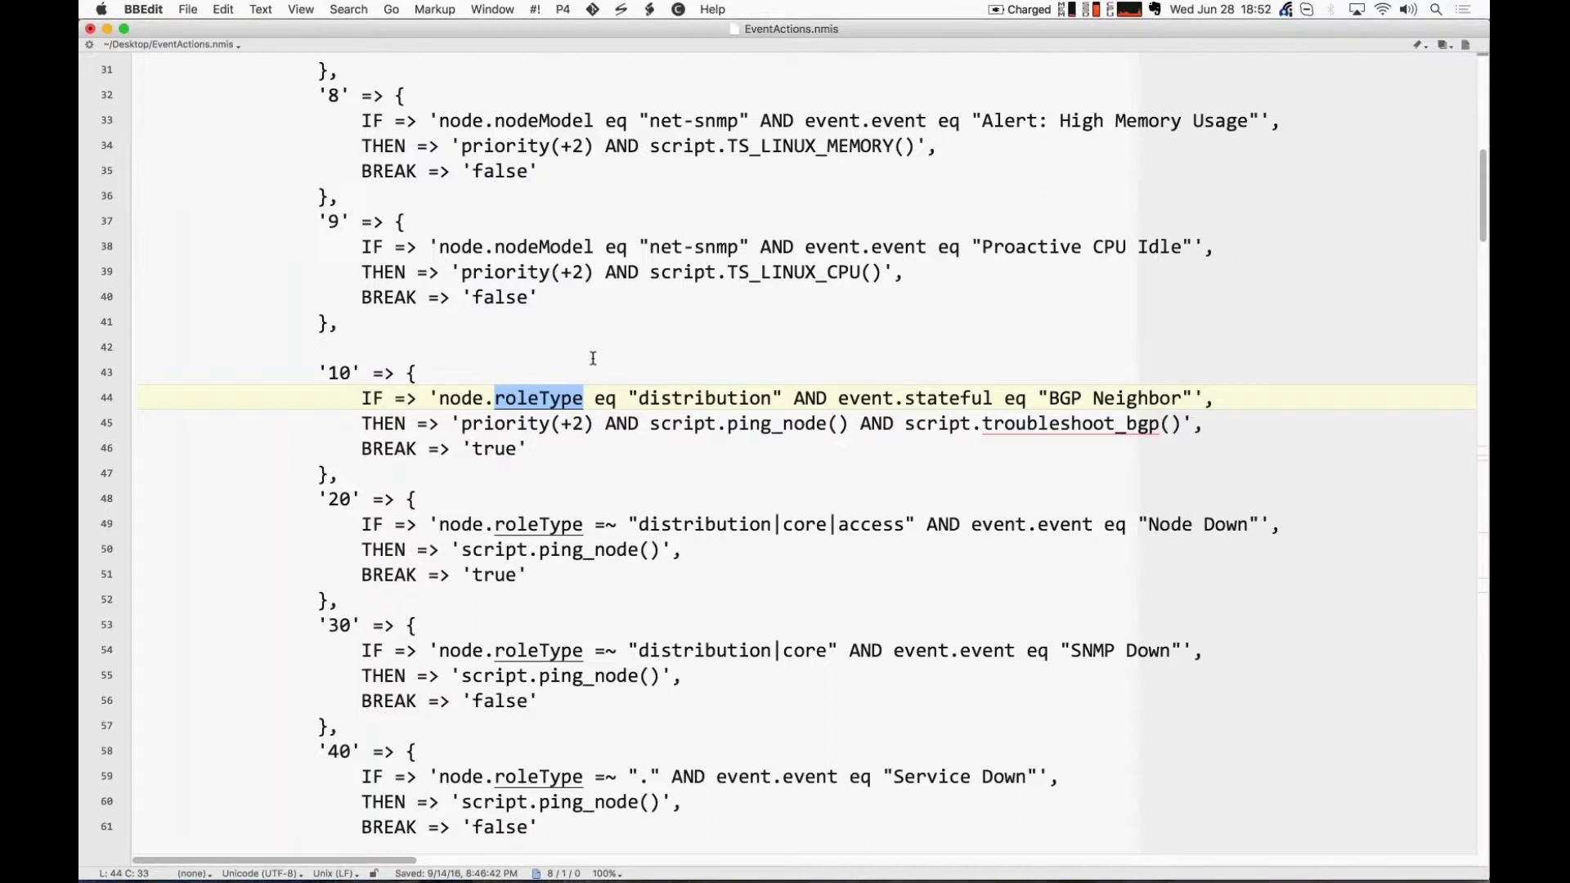
pyautogui.doubleClick(693, 398)
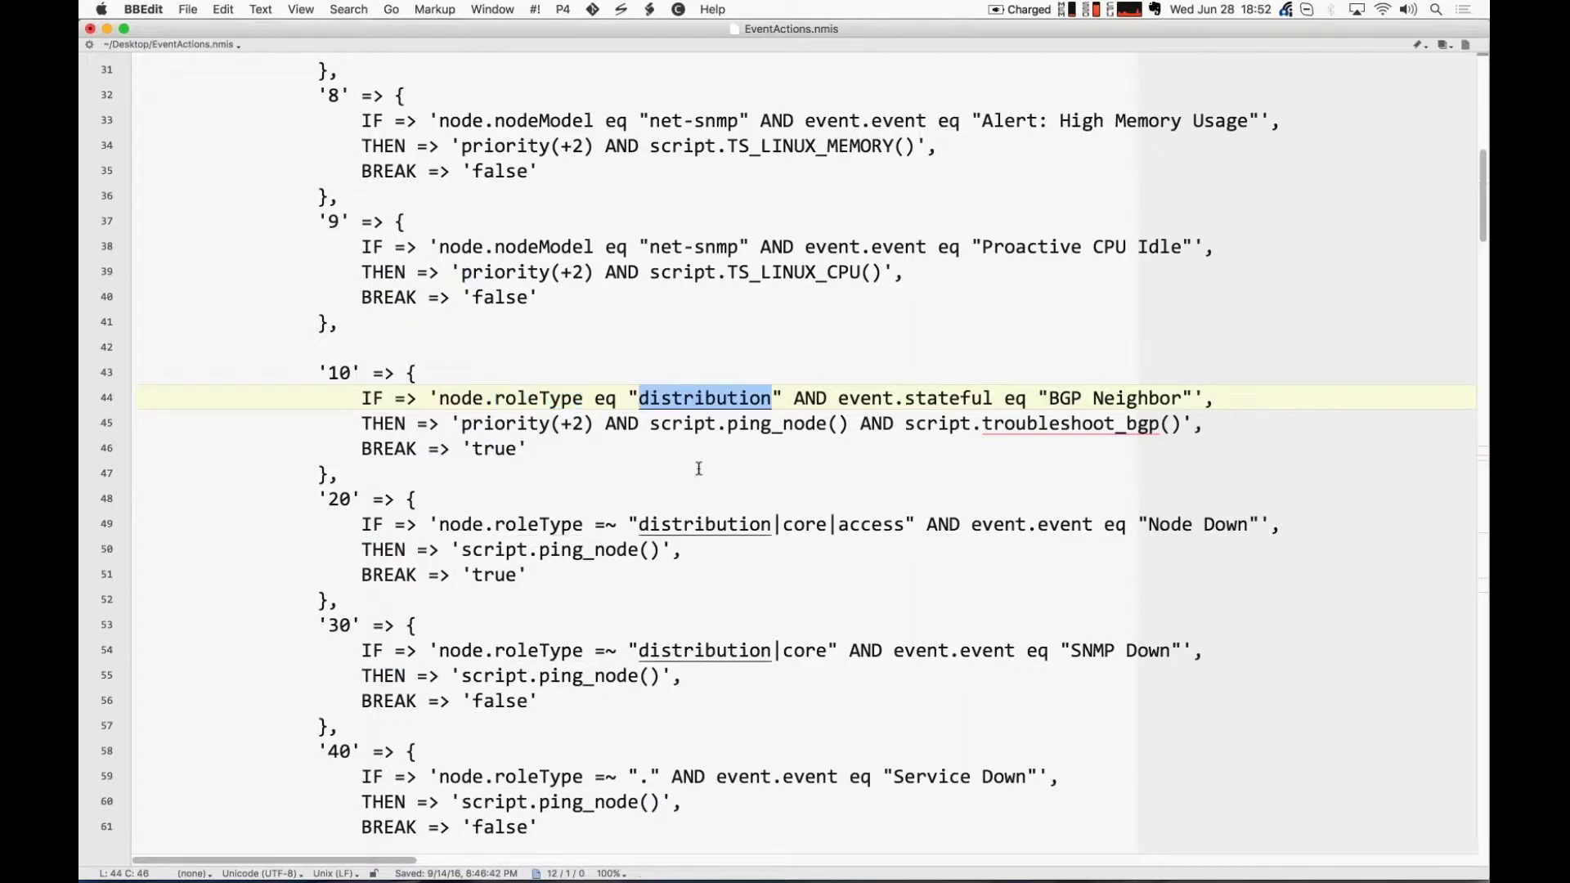
pyautogui.click(849, 398)
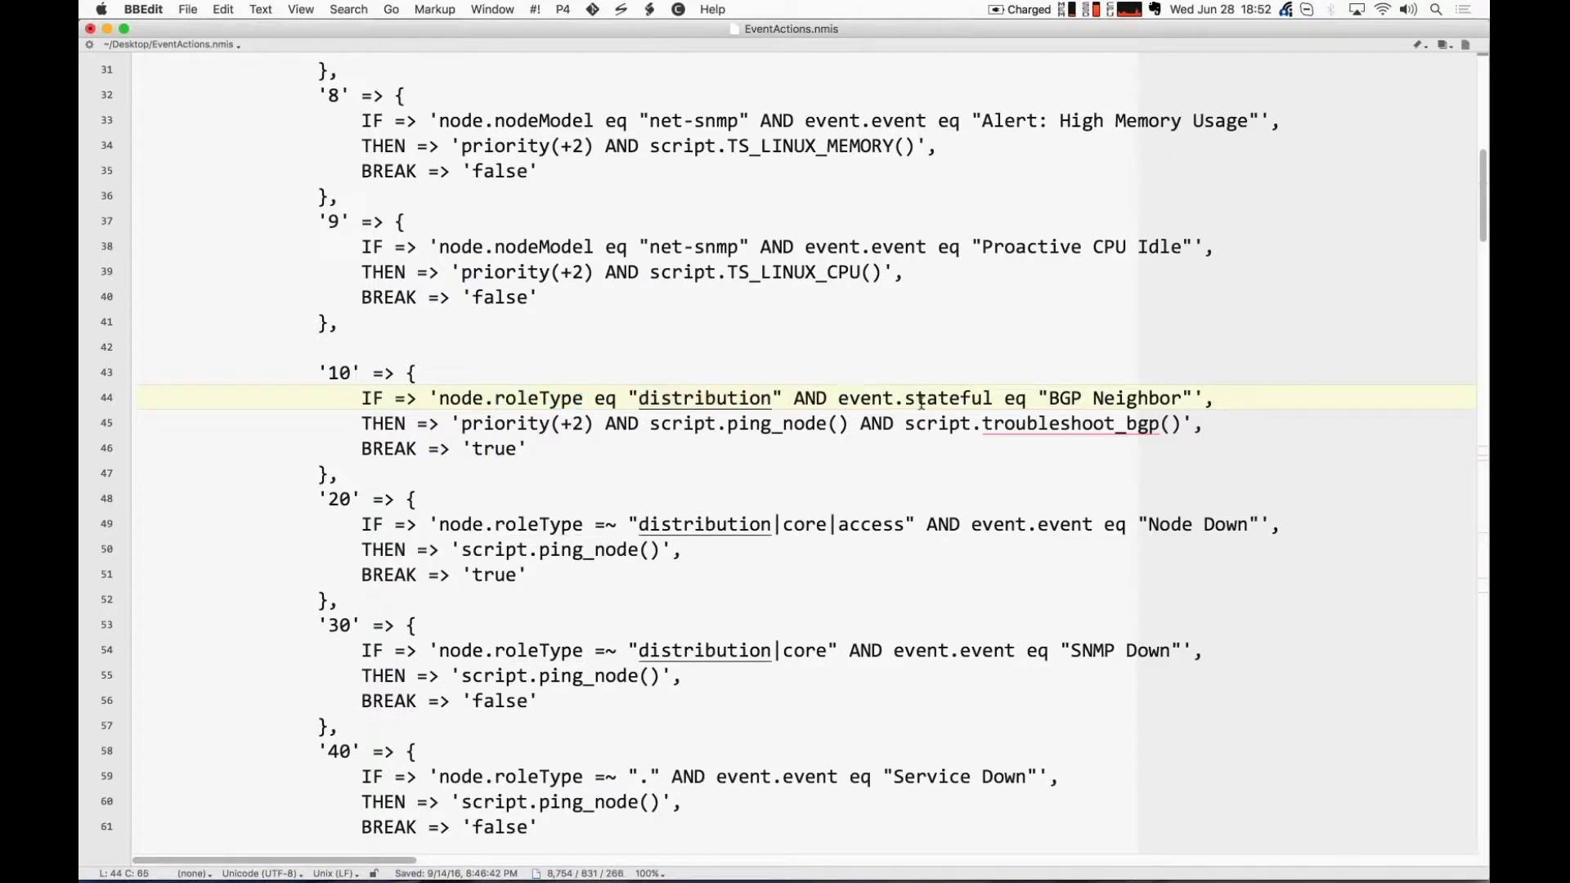
pyautogui.moveTo(1050, 398); pyautogui.dragTo(1160, 399)
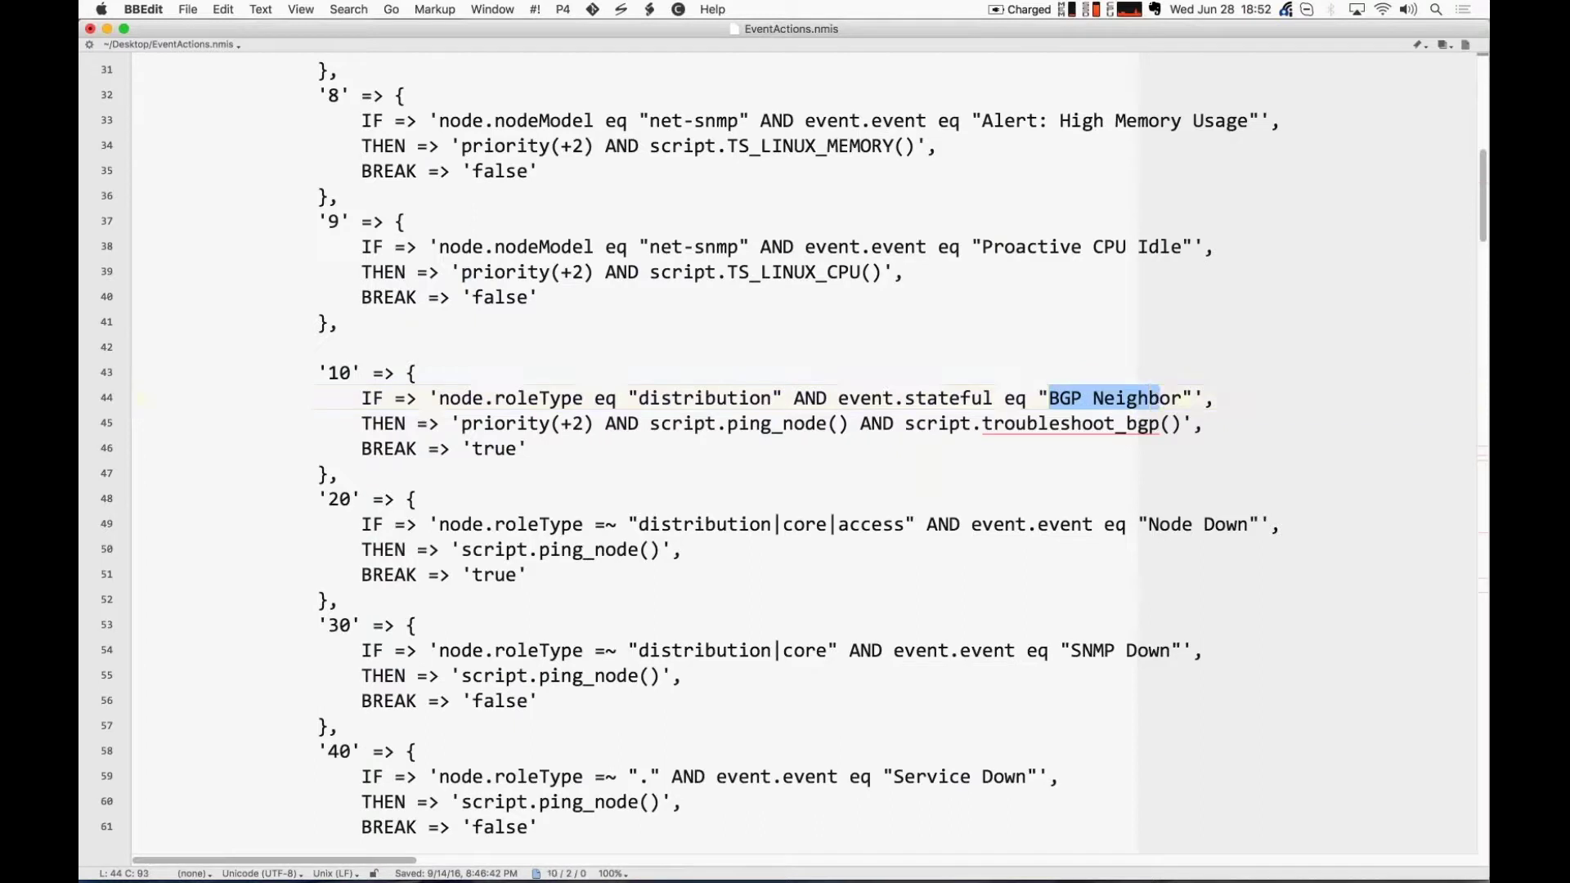
# Step: Highlight the priority(+2), ping_node and troubleshoot_bgp actions of the BGP Neighbor rule one by one
pyautogui.moveTo(463, 424); pyautogui.dragTo(595, 424)
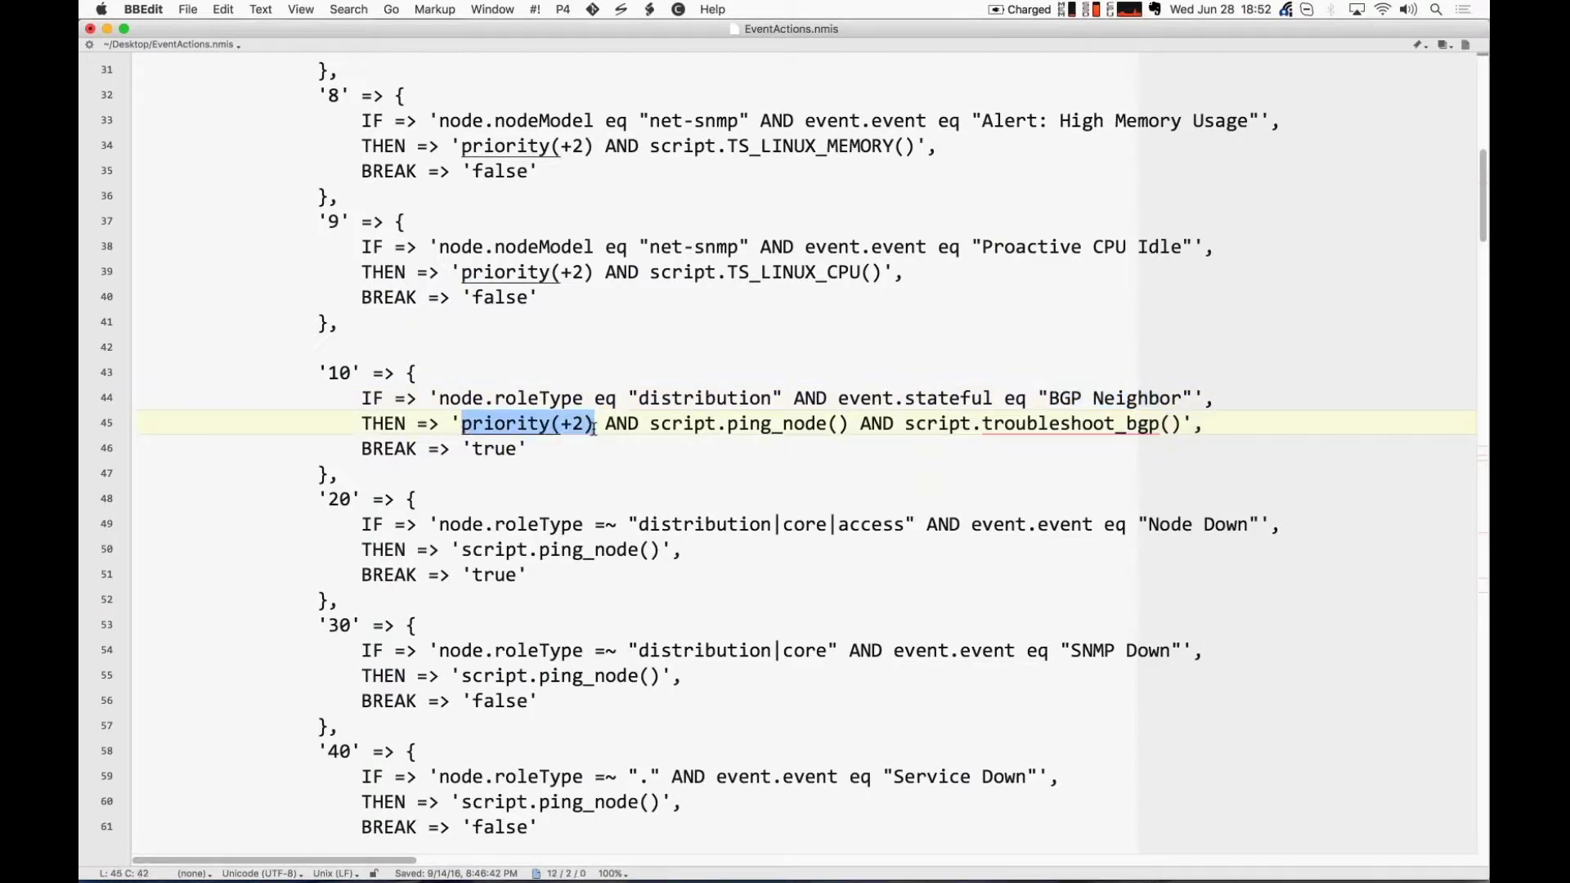
pyautogui.moveTo(728, 423); pyautogui.dragTo(847, 429)
pyautogui.moveTo(982, 424); pyautogui.dragTo(1167, 425)
pyautogui.click(1081, 468)
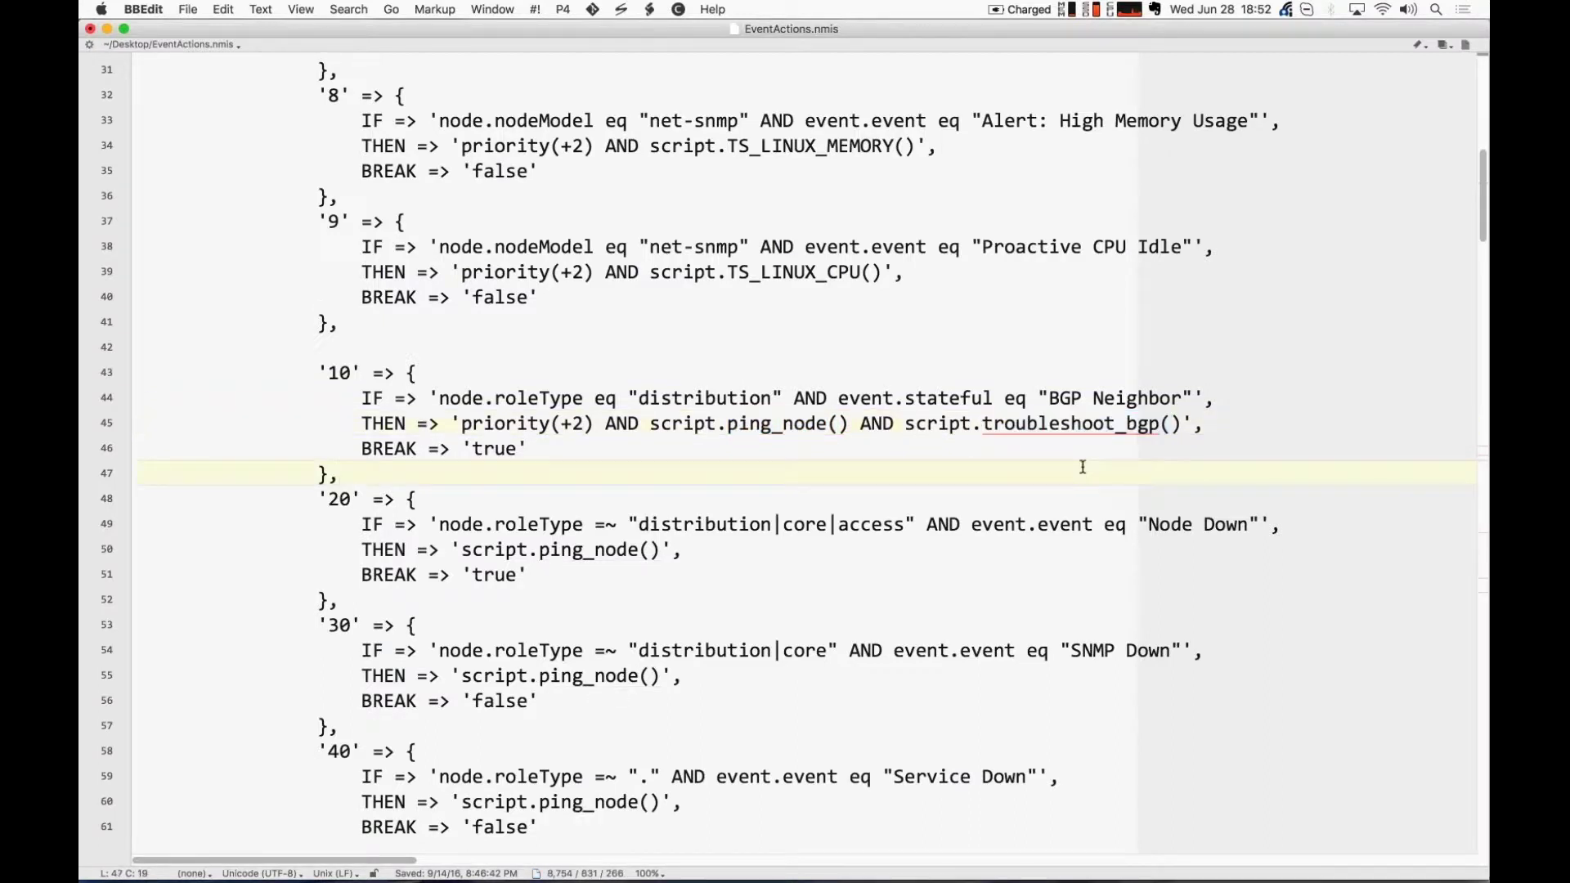
# Step: Compare the eq operator in the BGP Neighbor rule with the =~ operator in the Node Down rule
pyautogui.scroll(-1, 1082, 467)
pyautogui.scroll(-4, 1082, 466)
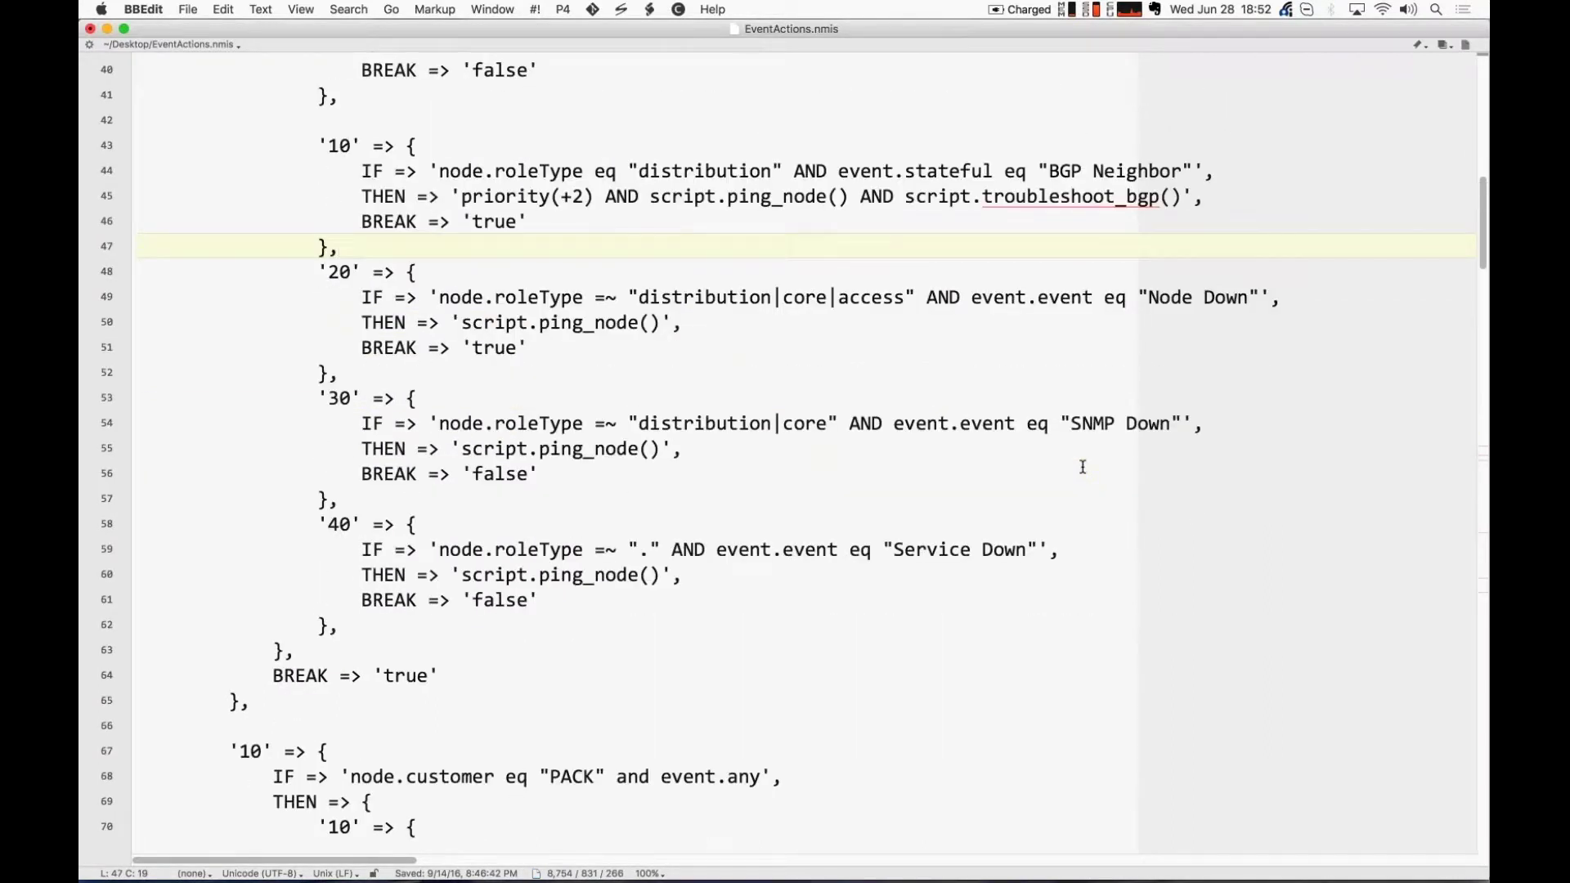
pyautogui.doubleClick(606, 171)
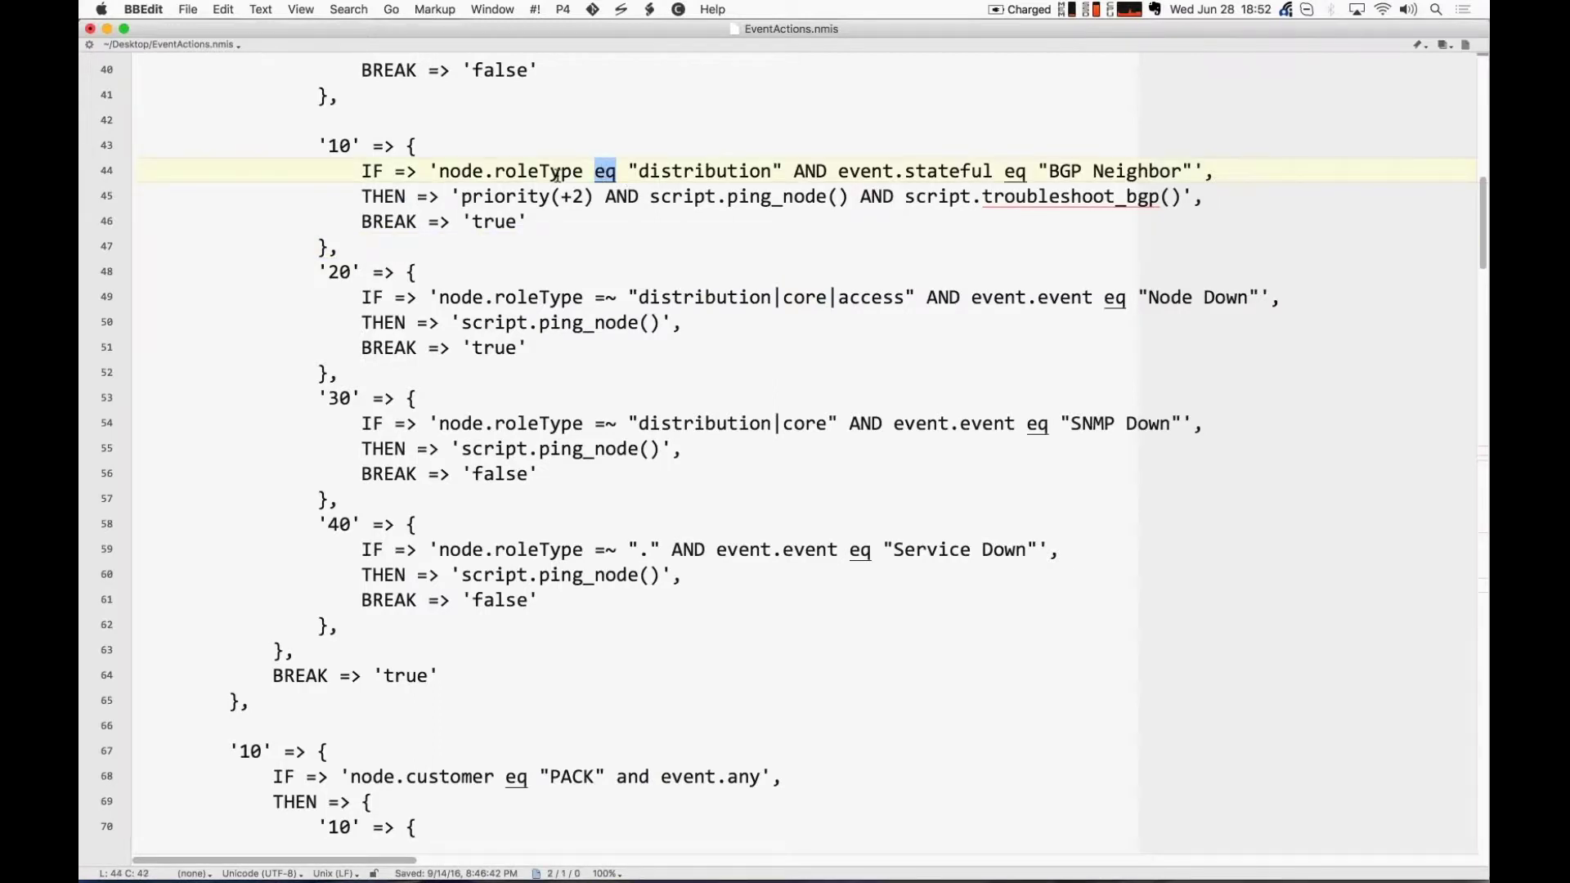
pyautogui.doubleClick(597, 299)
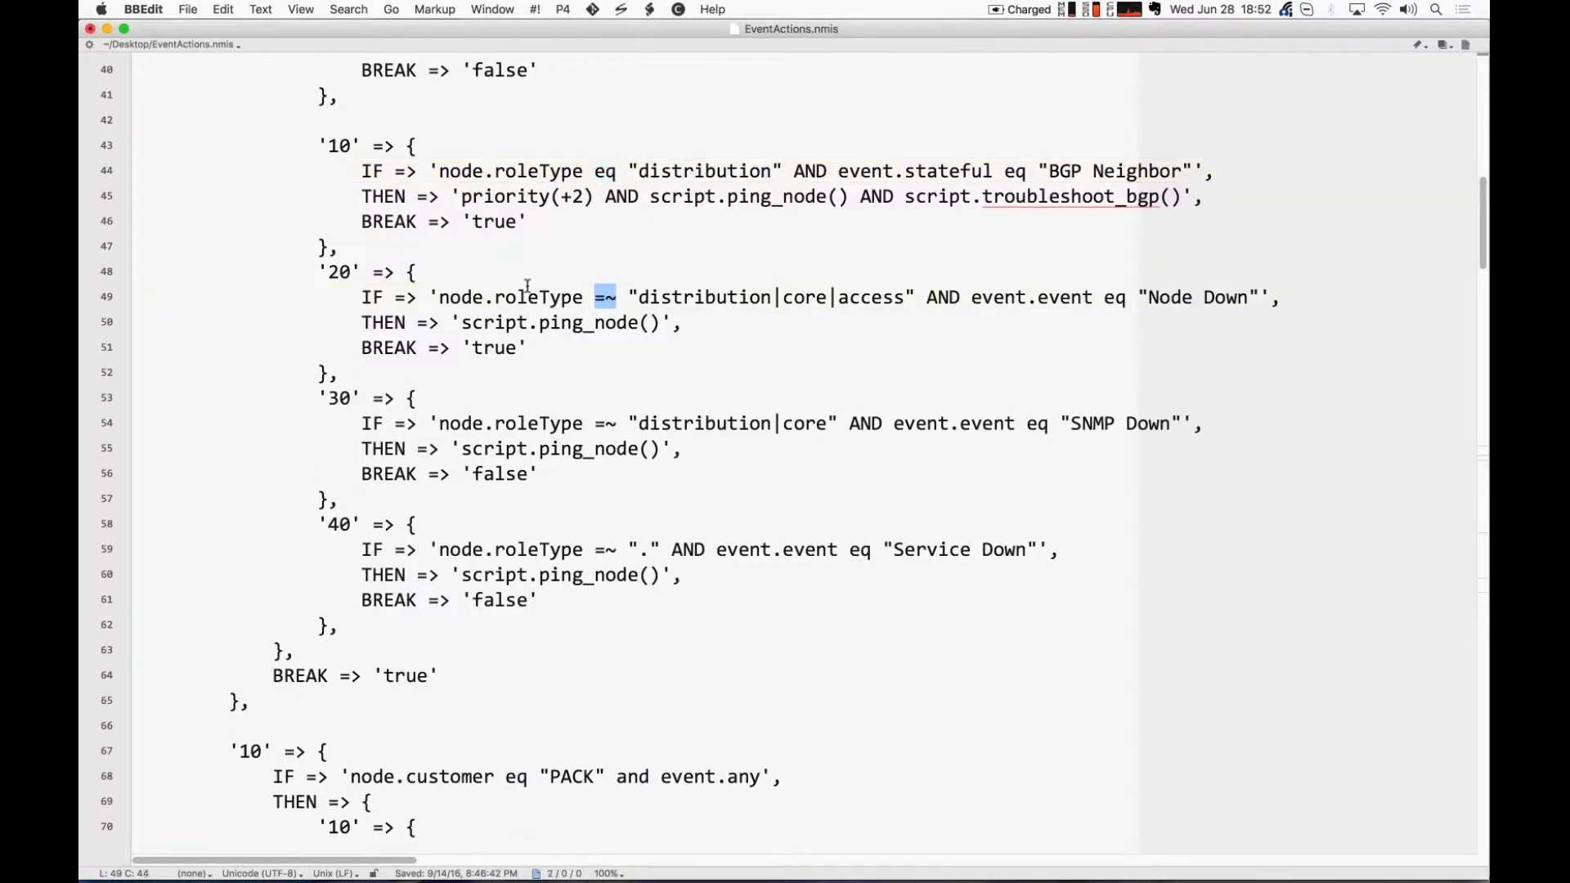
# Step: Highlight the distribution, core and access roles in the Node Down rule, followed by its ping_node action
pyautogui.doubleClick(688, 297)
pyautogui.click(805, 297)
pyautogui.doubleClick(805, 297)
pyautogui.doubleClick(859, 297)
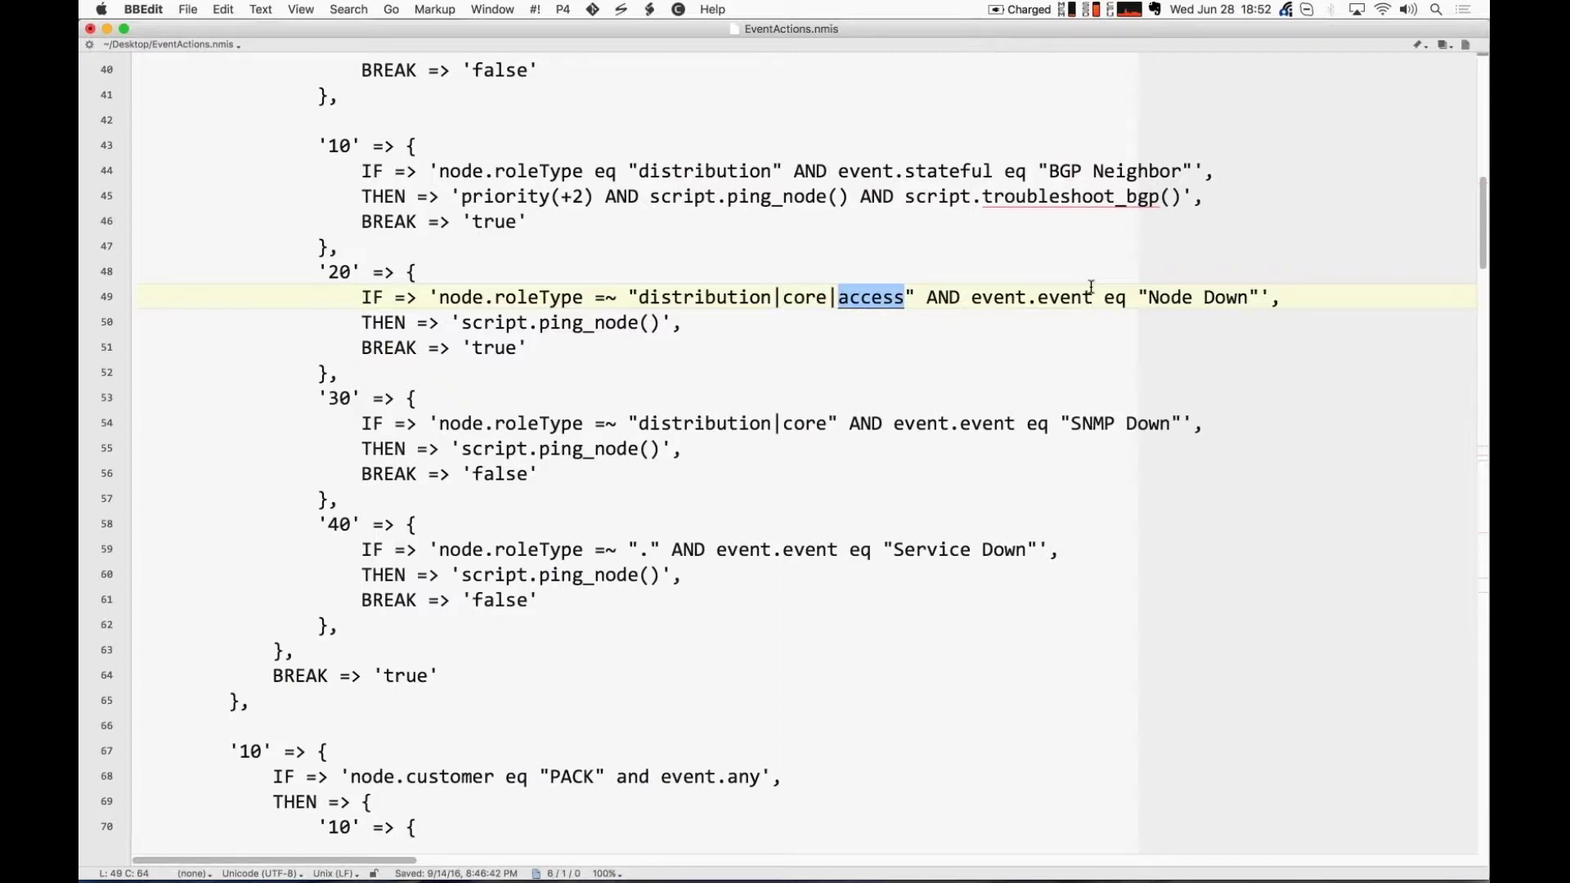
pyautogui.moveTo(539, 322); pyautogui.dragTo(639, 322)
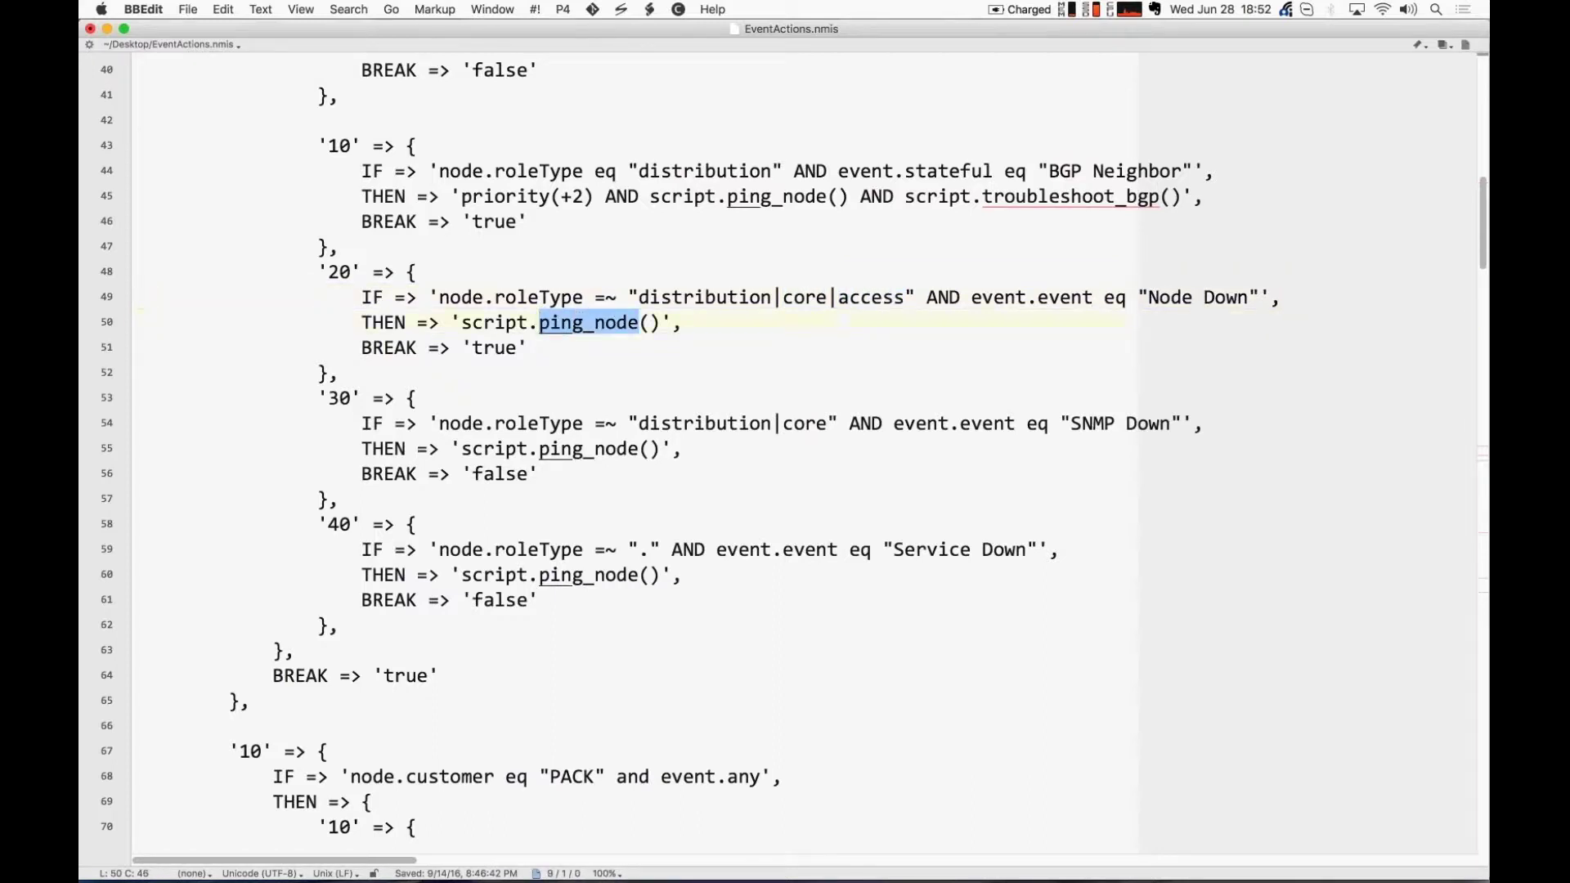
# Step: Find top-level policy '10' and highlight the customer property and the "PACK" value in its condition
pyautogui.scroll(-5, 785, 450)
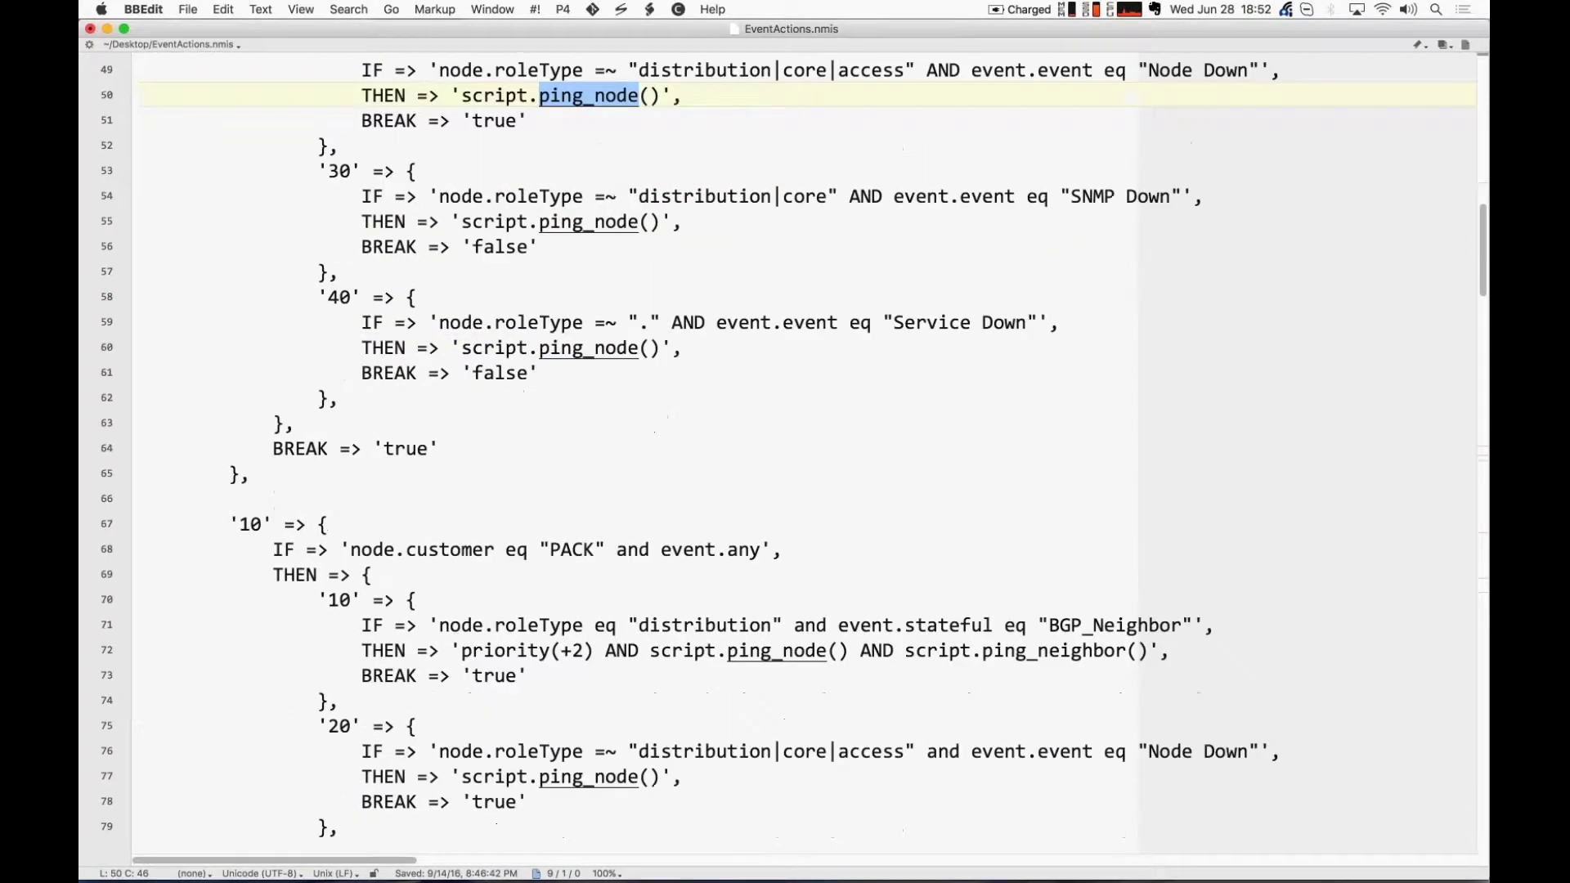
pyautogui.scroll(-6, 619, 332)
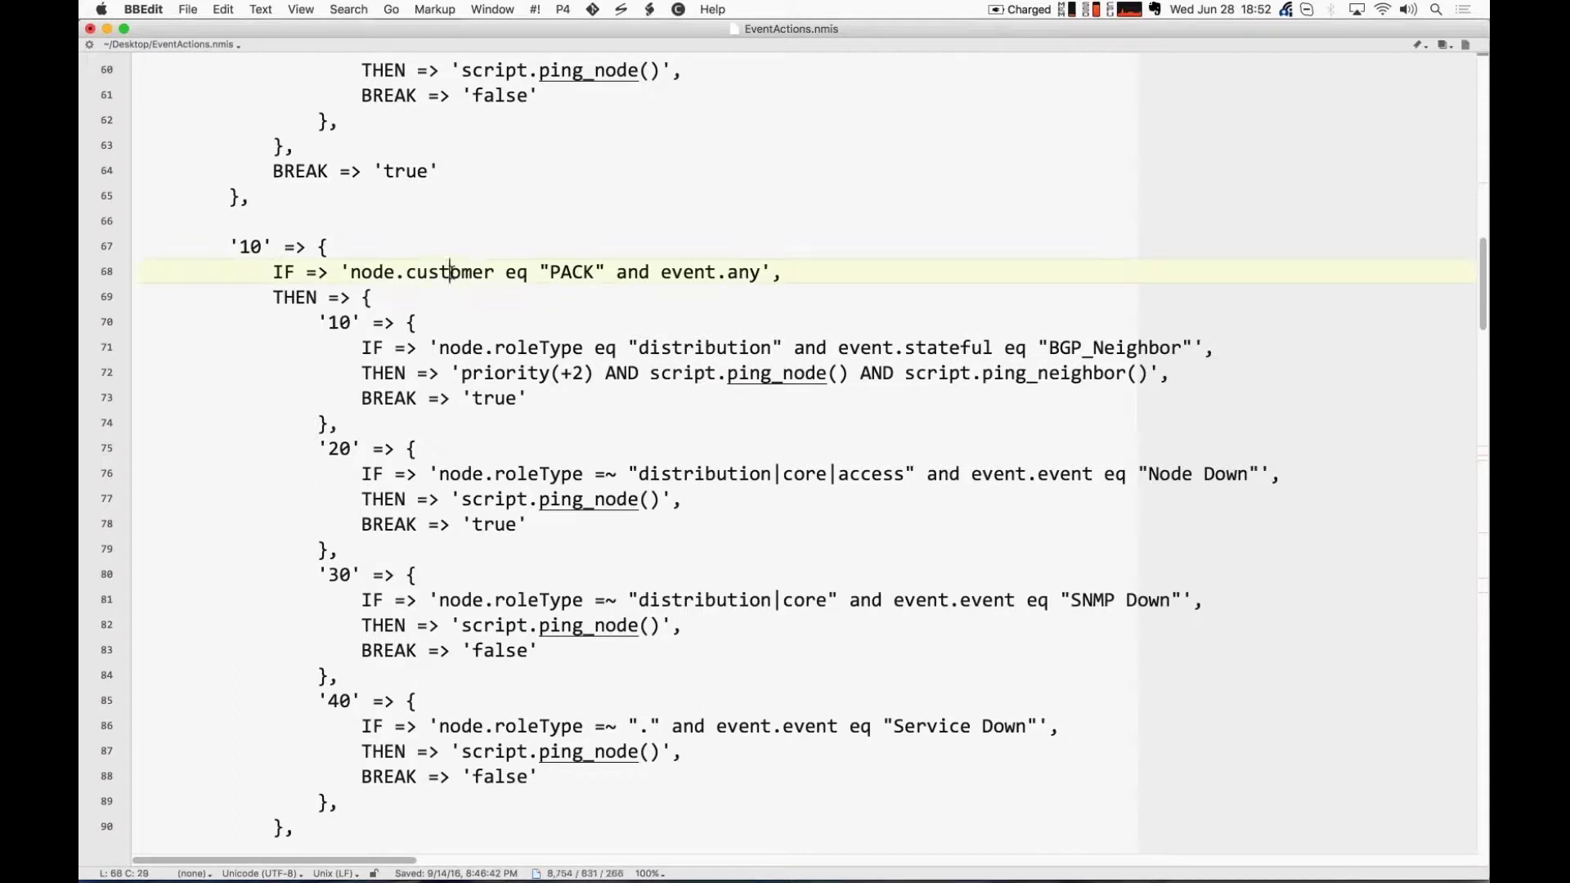
pyautogui.doubleClick(452, 271)
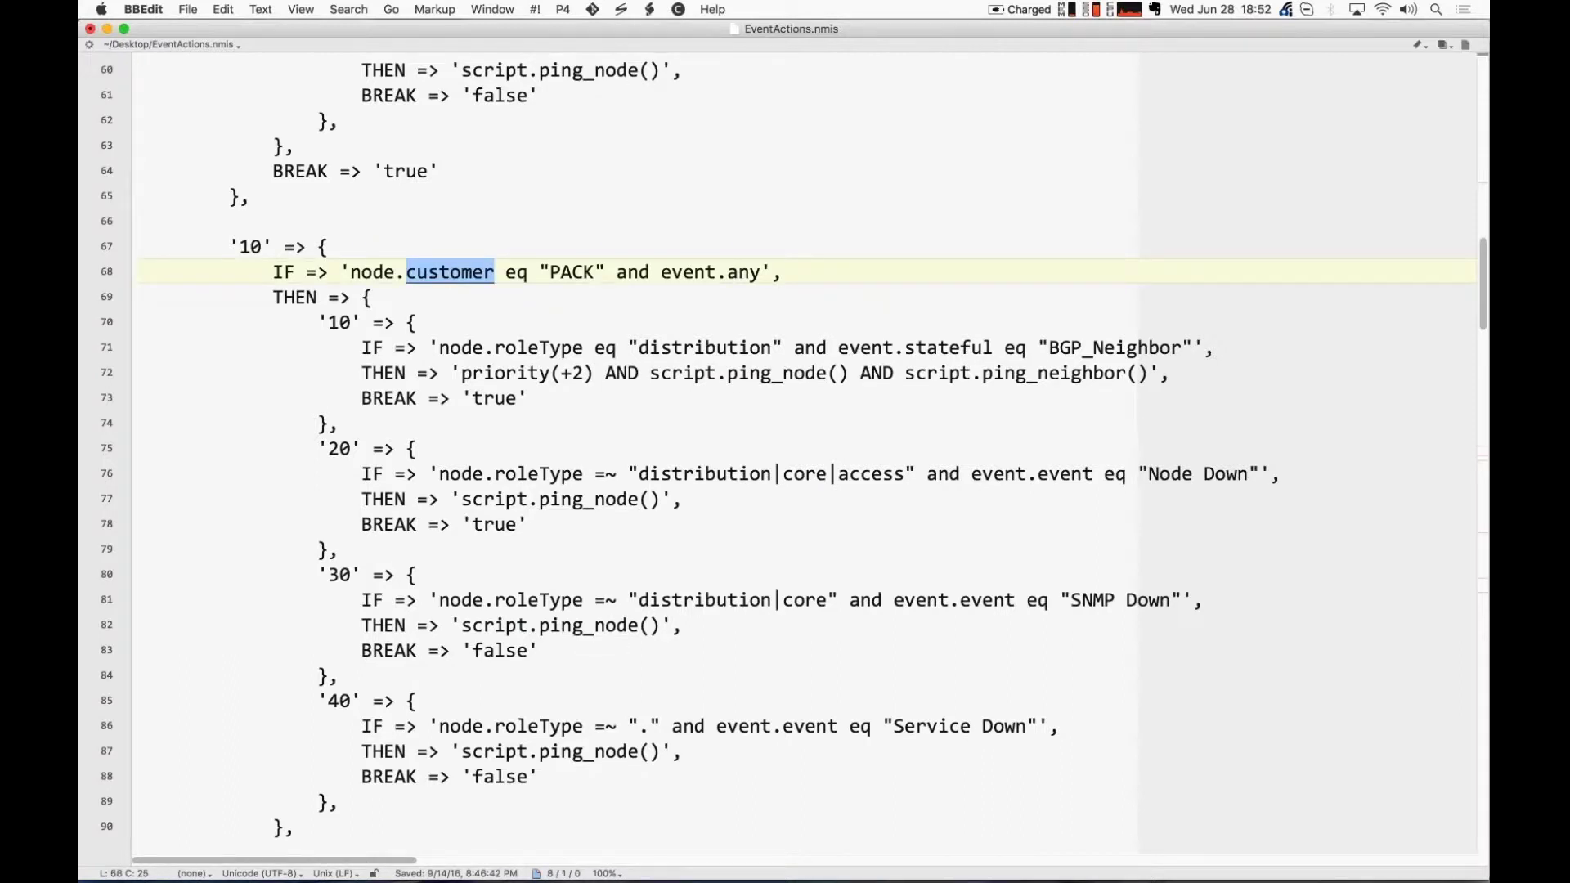
pyautogui.doubleClick(571, 272)
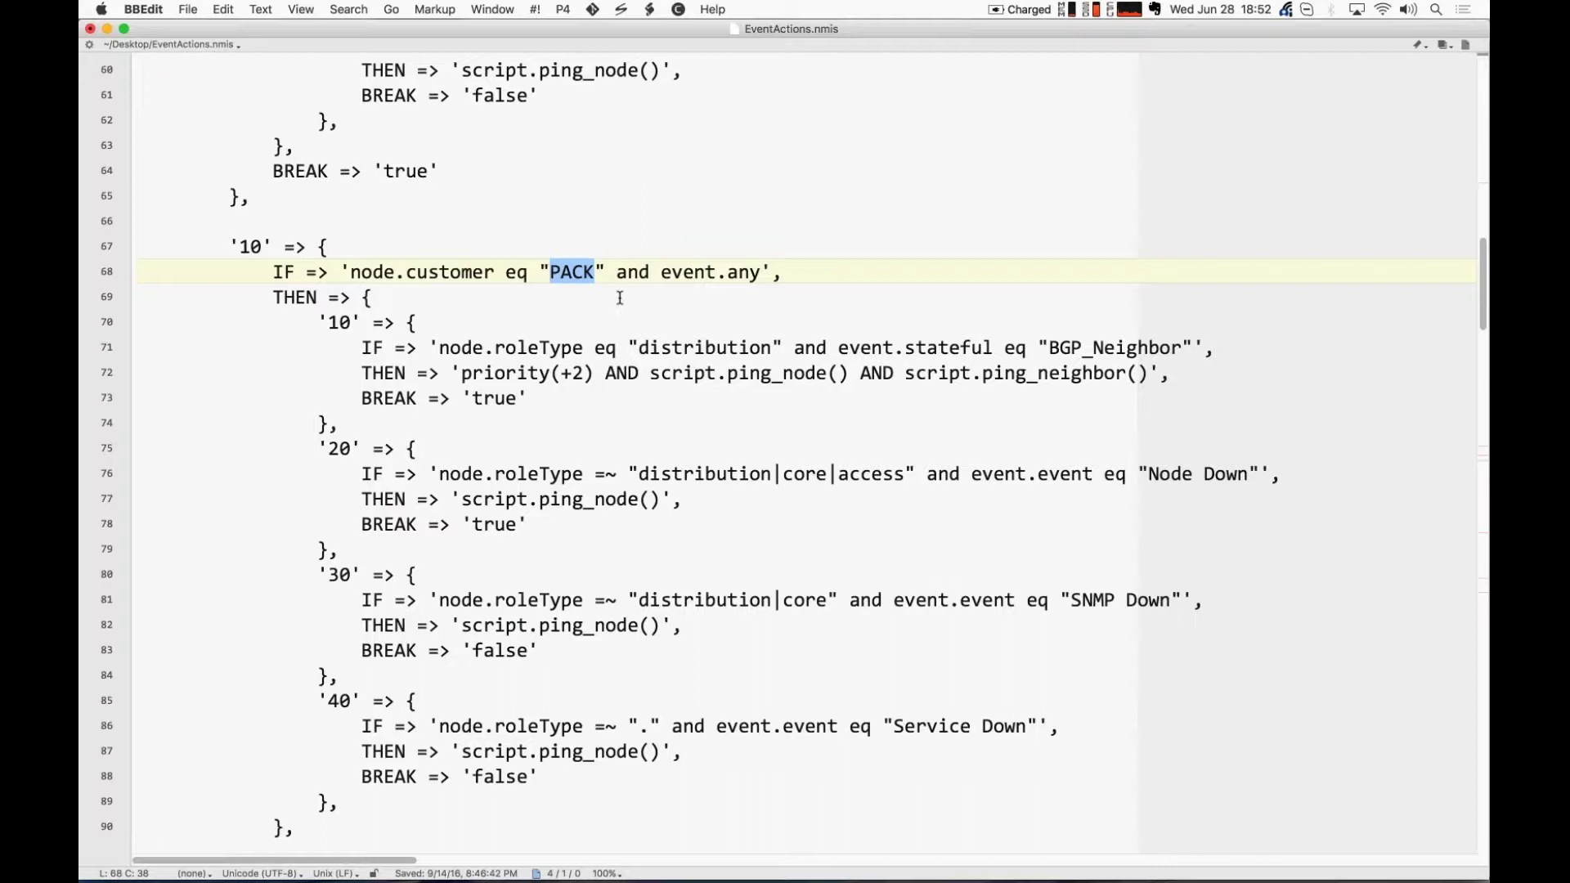
# Step: Highlight roleType, "distribution" and stateful in the BGP_Neighbor rule nested under the PACK customer policy
pyautogui.scroll(-4, 662, 326)
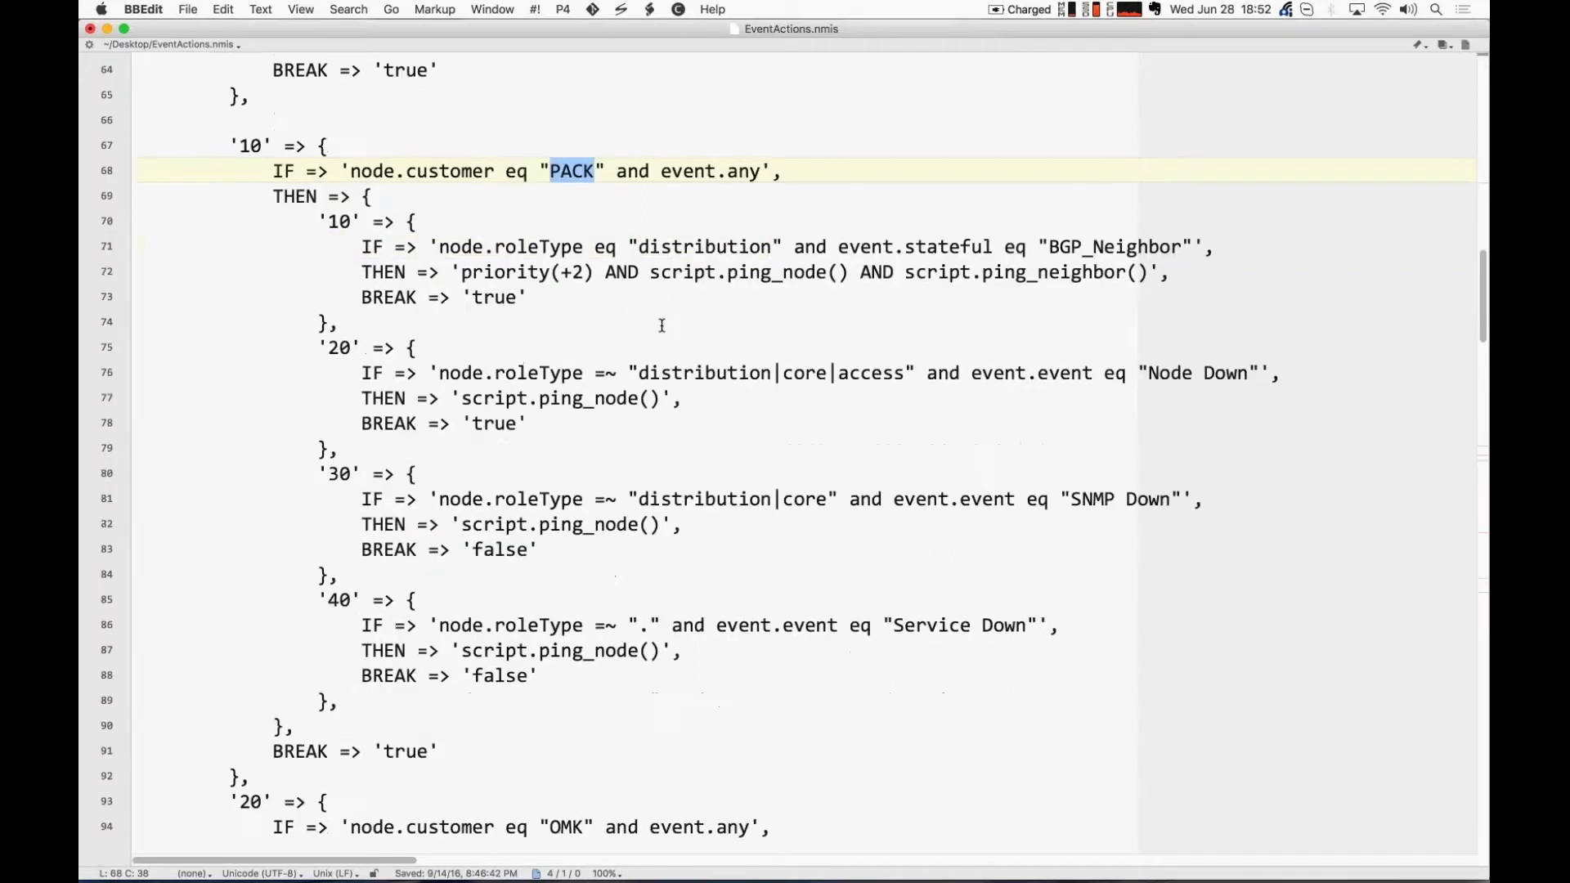
pyautogui.doubleClick(563, 246)
pyautogui.doubleClick(713, 248)
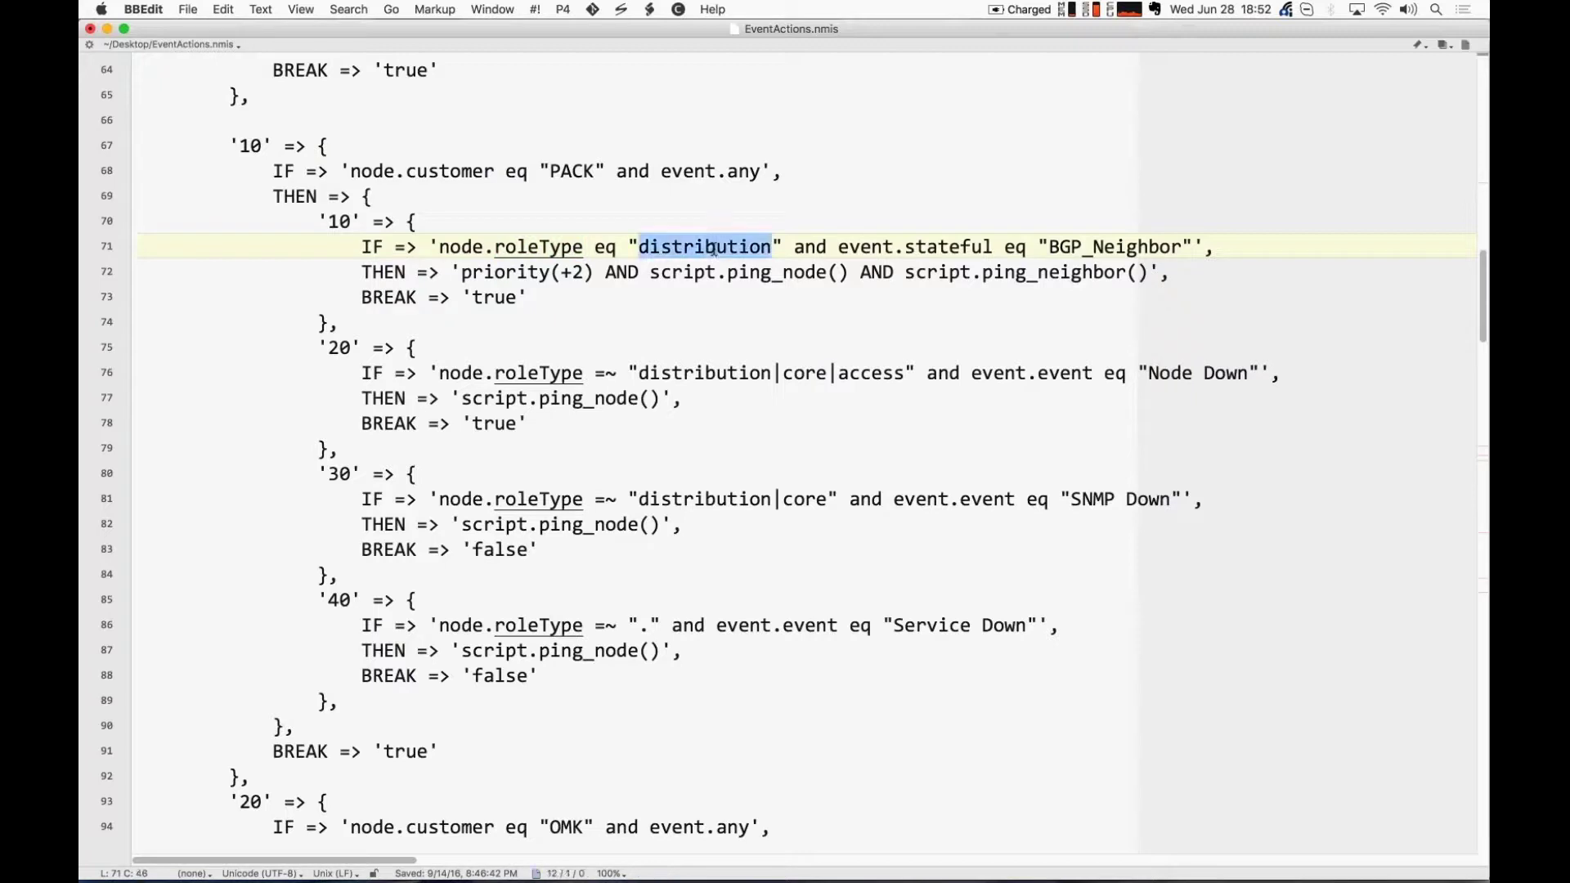
pyautogui.doubleClick(924, 247)
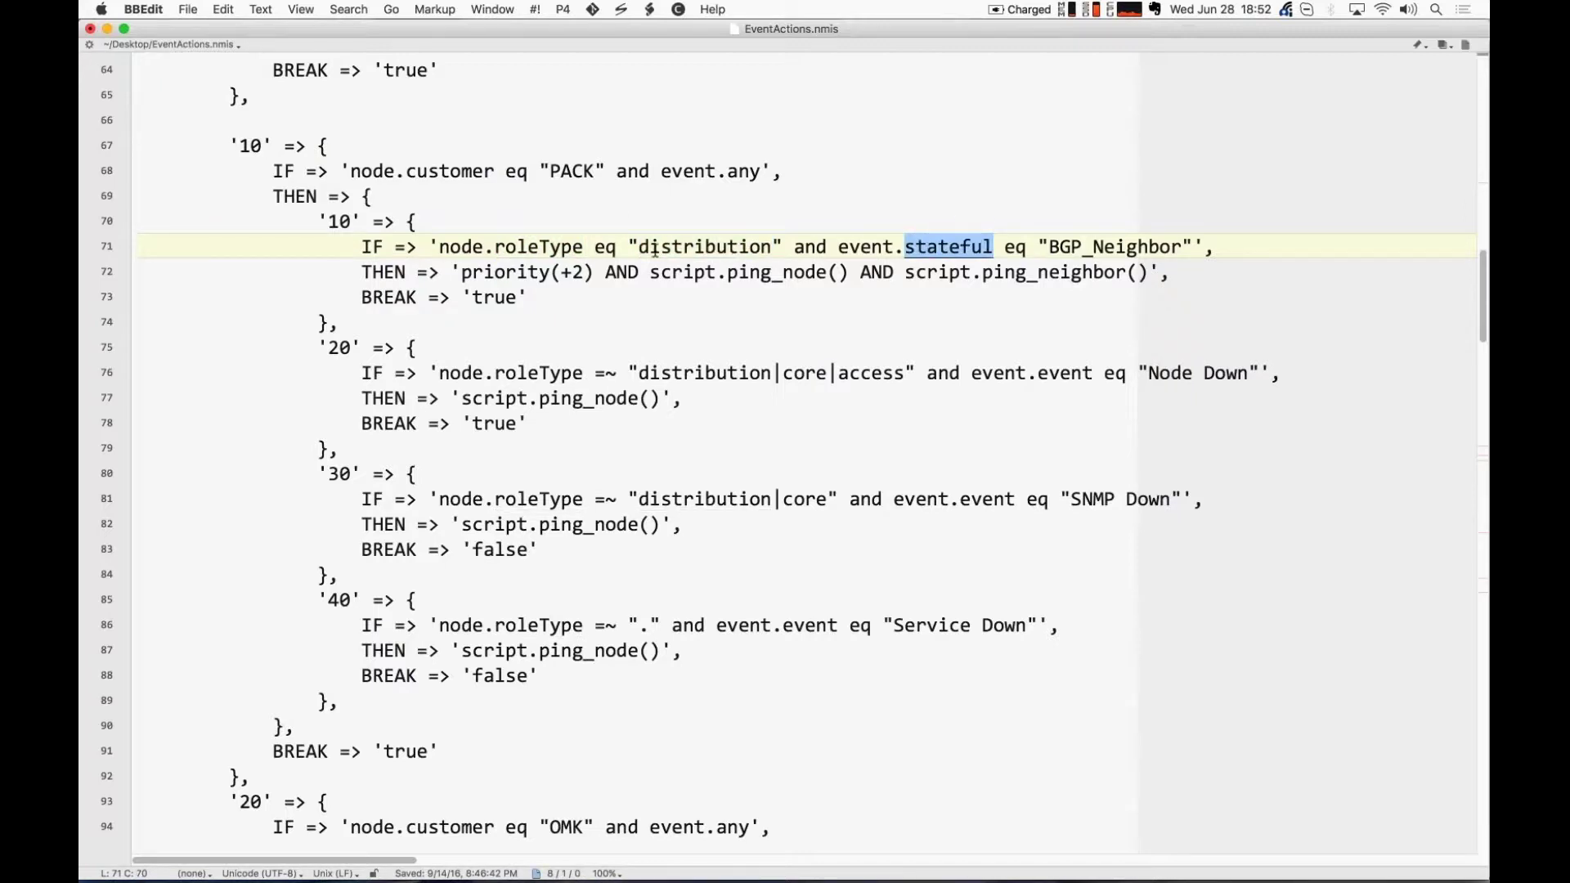
pyautogui.click(411, 220)
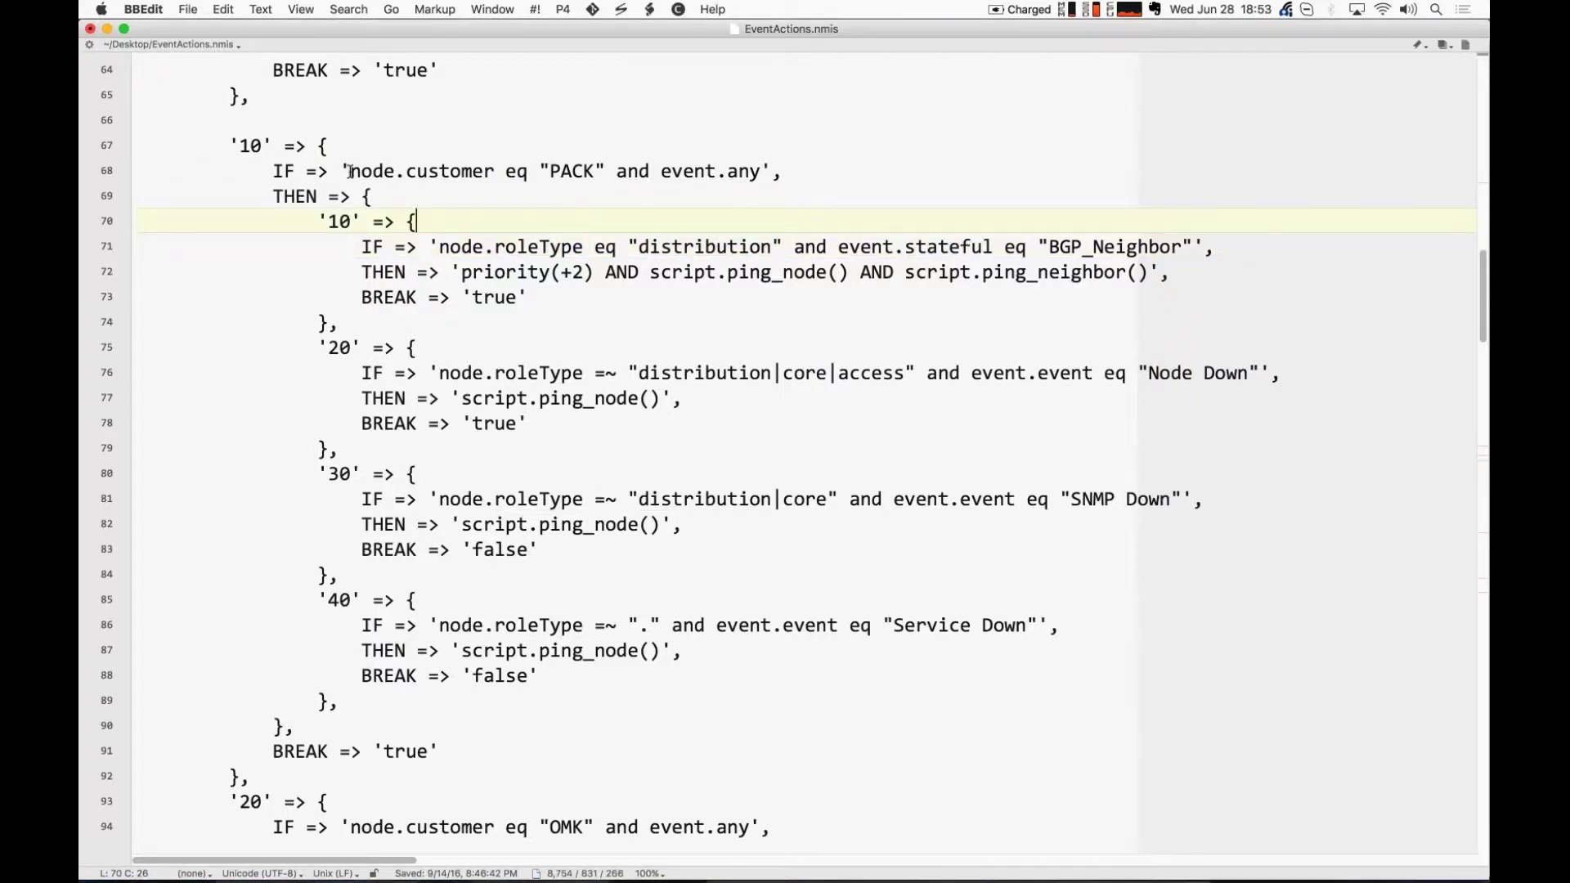
# Step: Highlight the PACK policy's whole outer condition, followed by just its customer property
pyautogui.moveTo(350, 170); pyautogui.dragTo(794, 168)
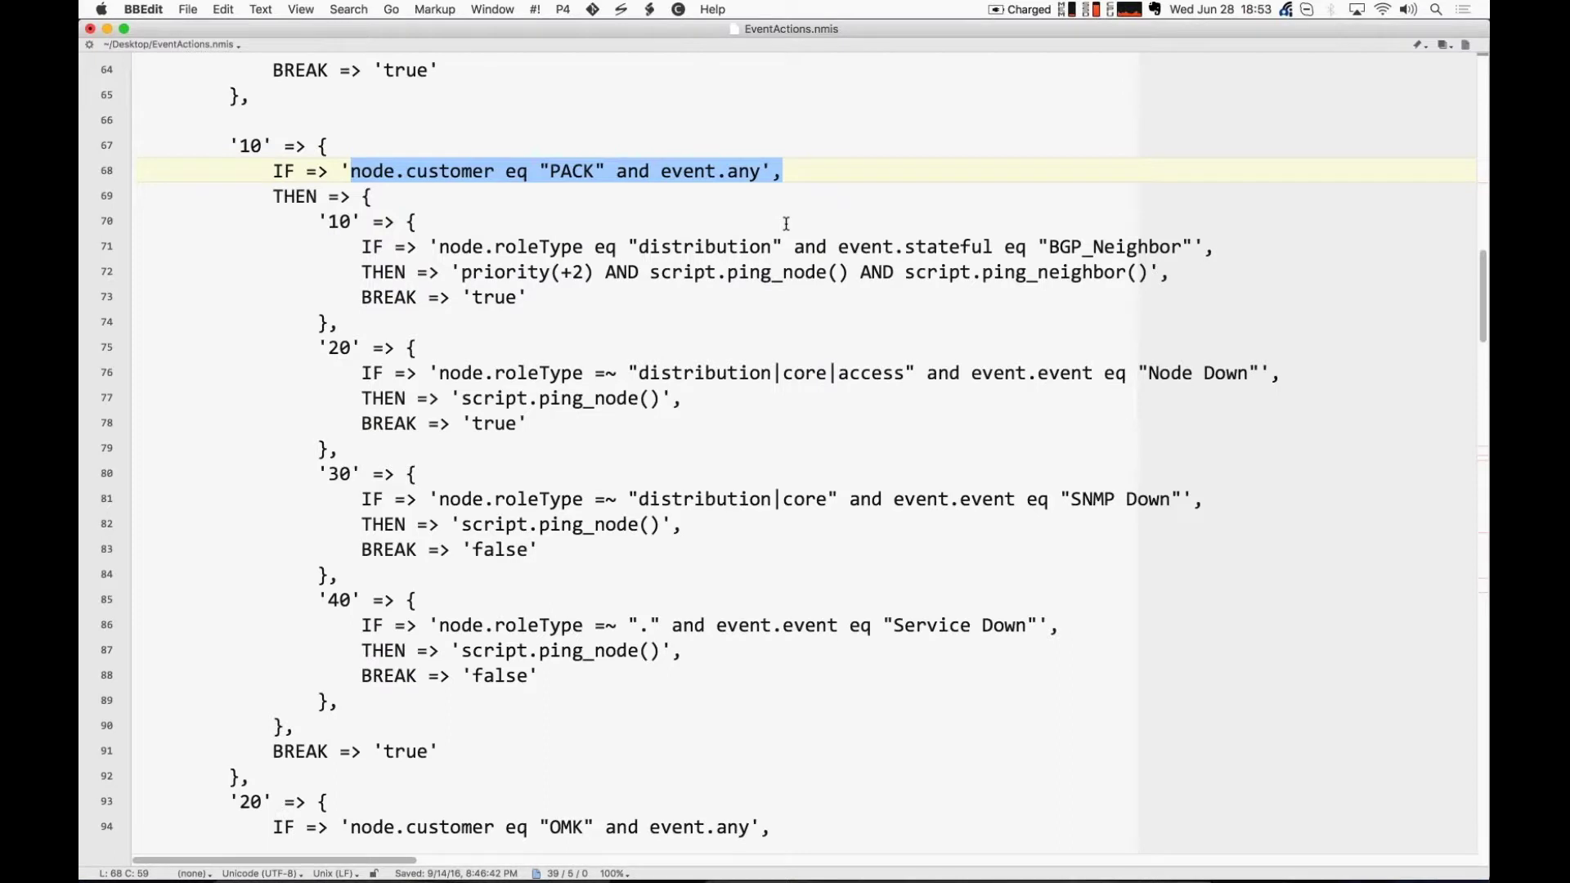
pyautogui.click(775, 221)
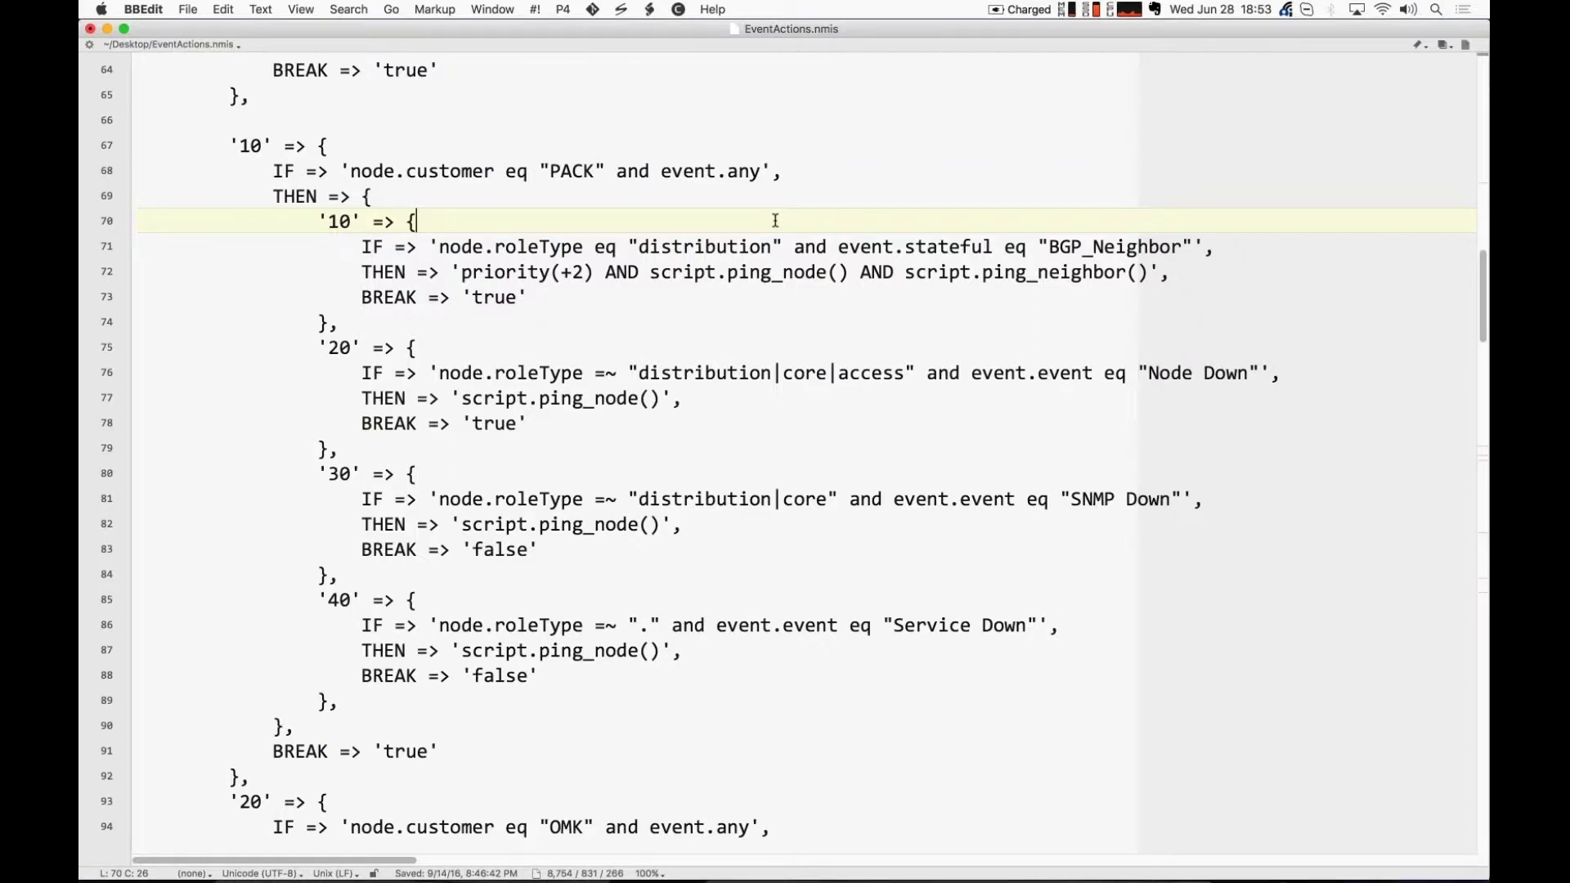
pyautogui.doubleClick(455, 171)
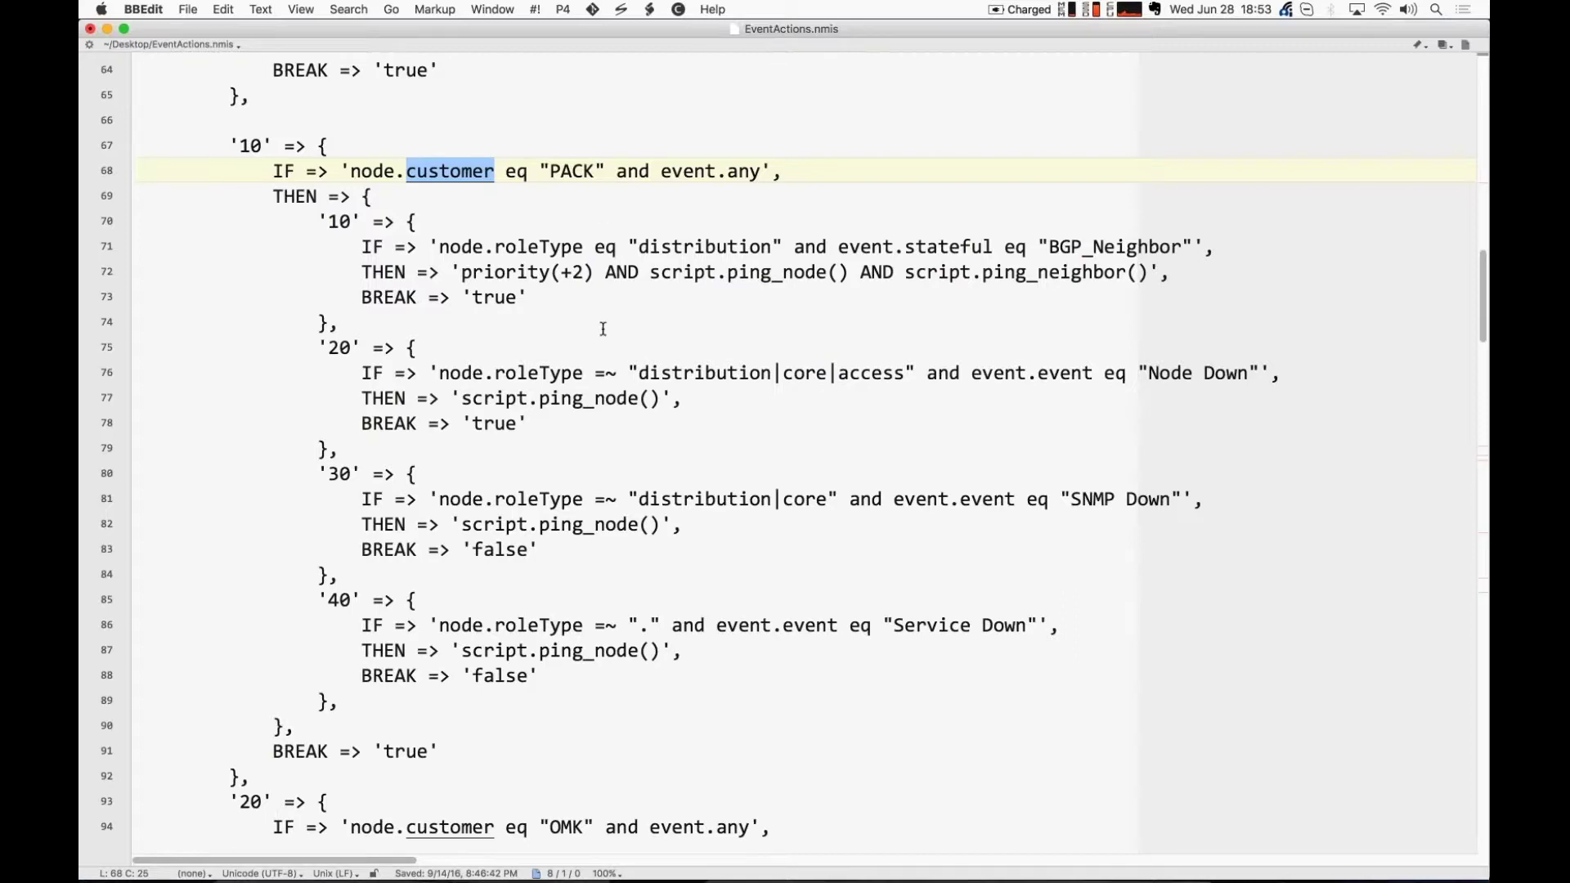
# Step: Examine the roleType condition of the Service Down rule nested in the PACK policy
pyautogui.scroll(-5, 603, 329)
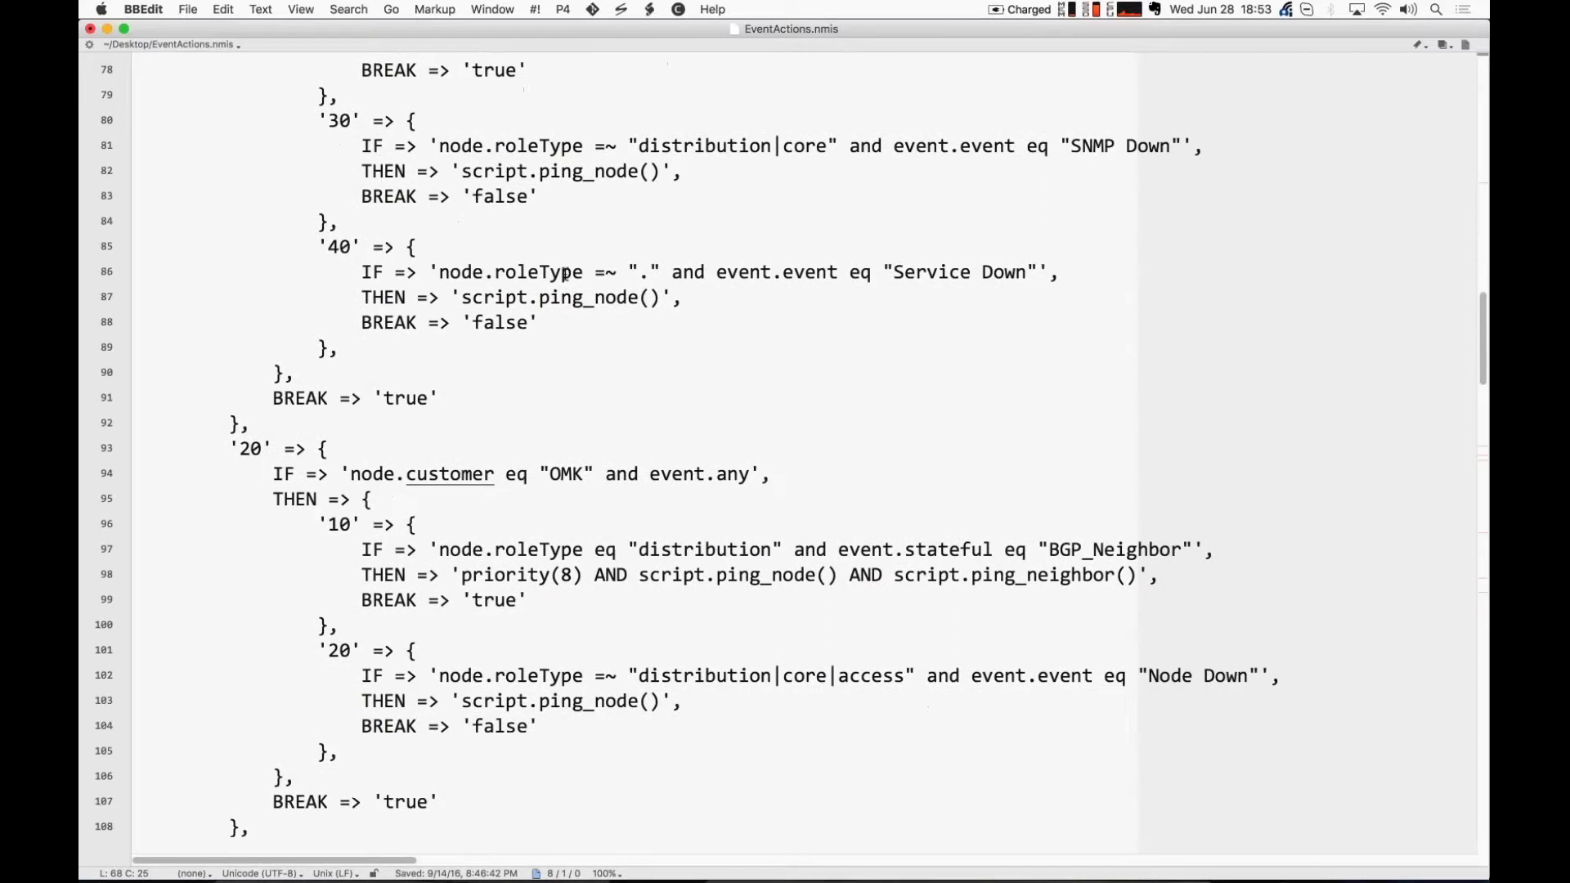
pyautogui.click(546, 274)
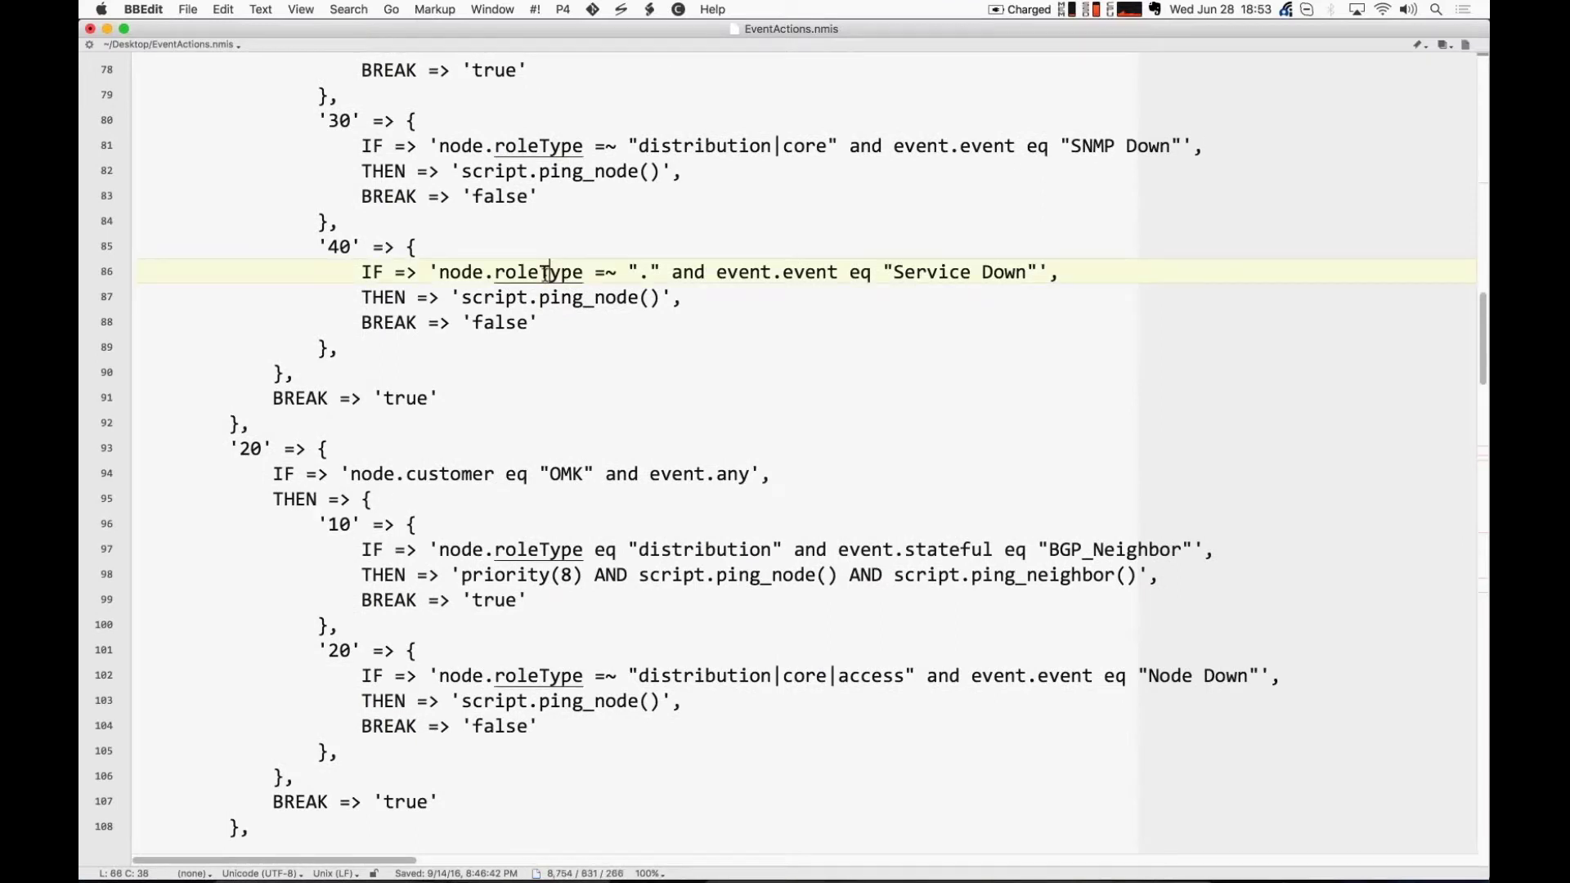
# Step: Highlight "Service Down" and its ping_node action in the PACK policy, followed by the "OMK" customer in policy '20'
pyautogui.moveTo(893, 274); pyautogui.dragTo(1029, 274)
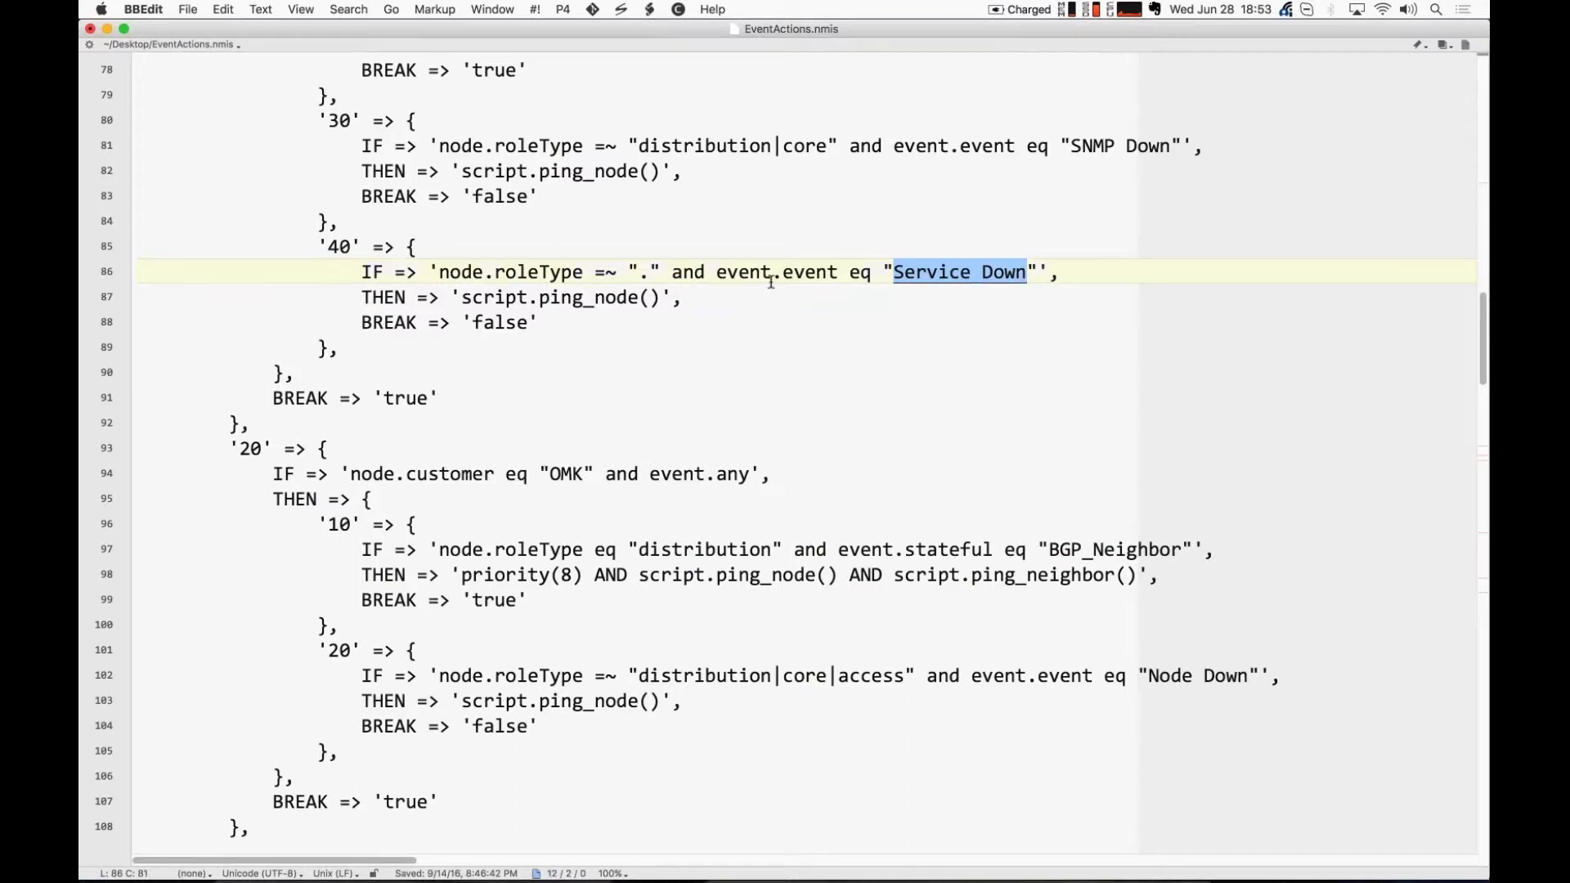
pyautogui.press('Down')
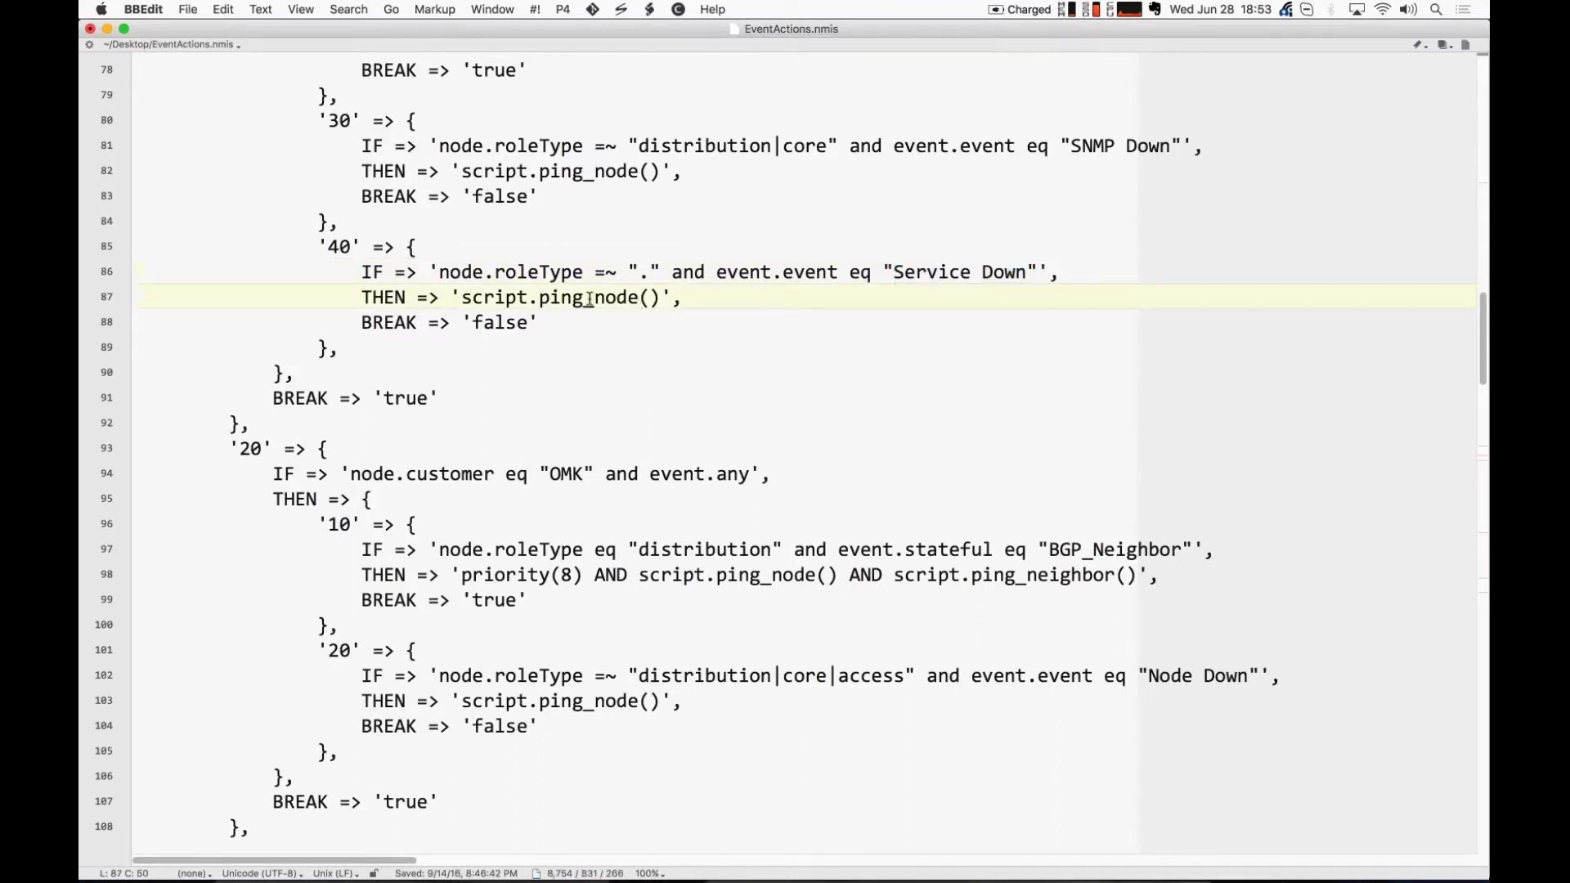
pyautogui.click(539, 298)
pyautogui.moveTo(539, 298); pyautogui.dragTo(616, 298)
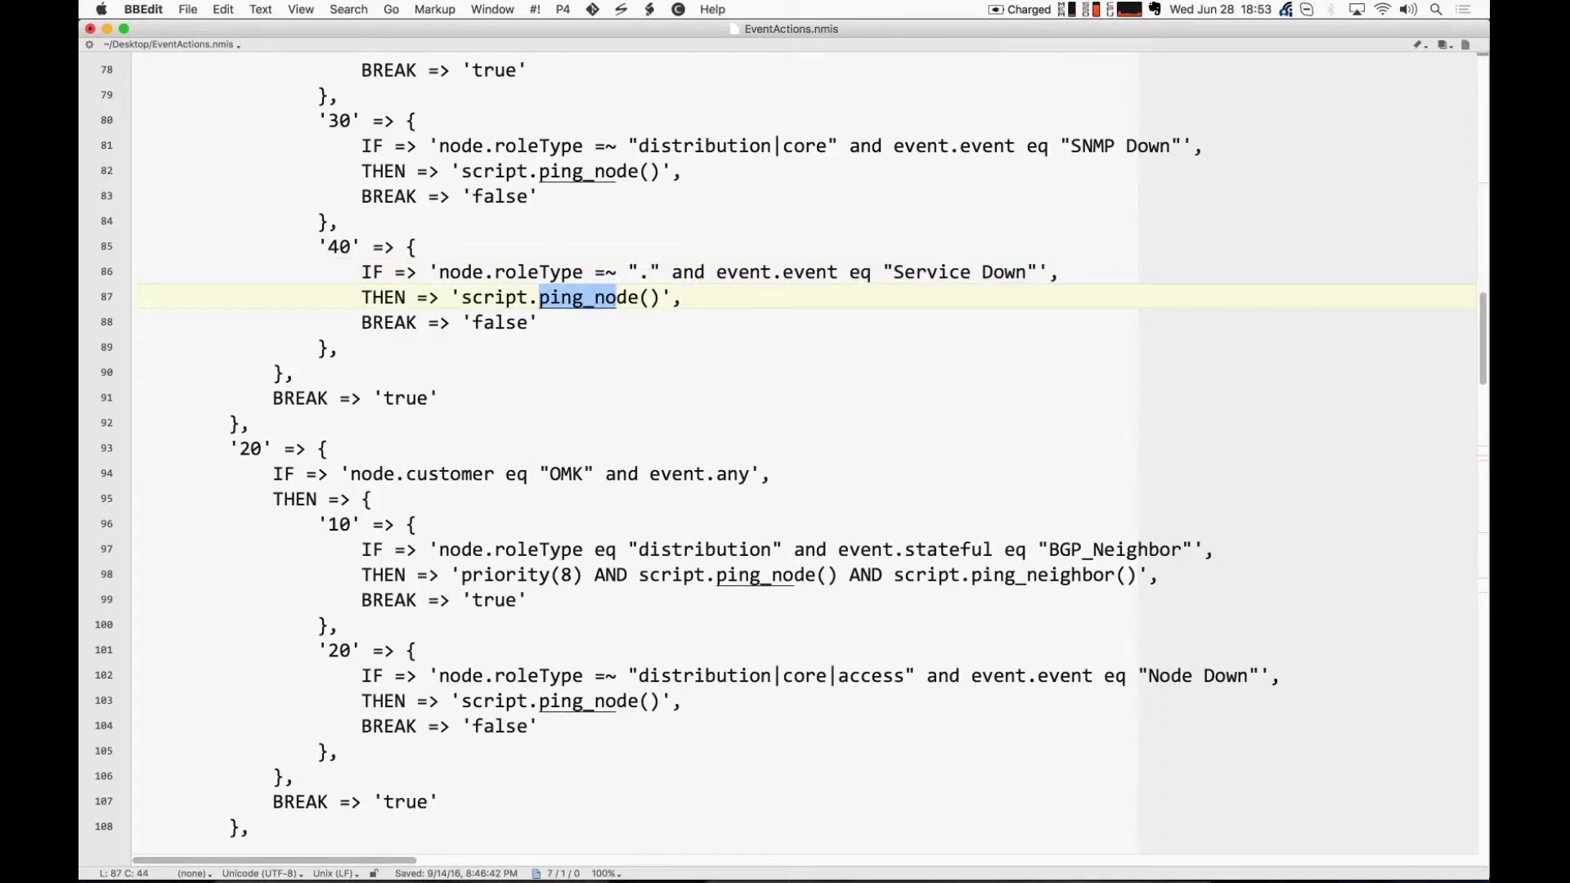
pyautogui.scroll(-4, 562, 171)
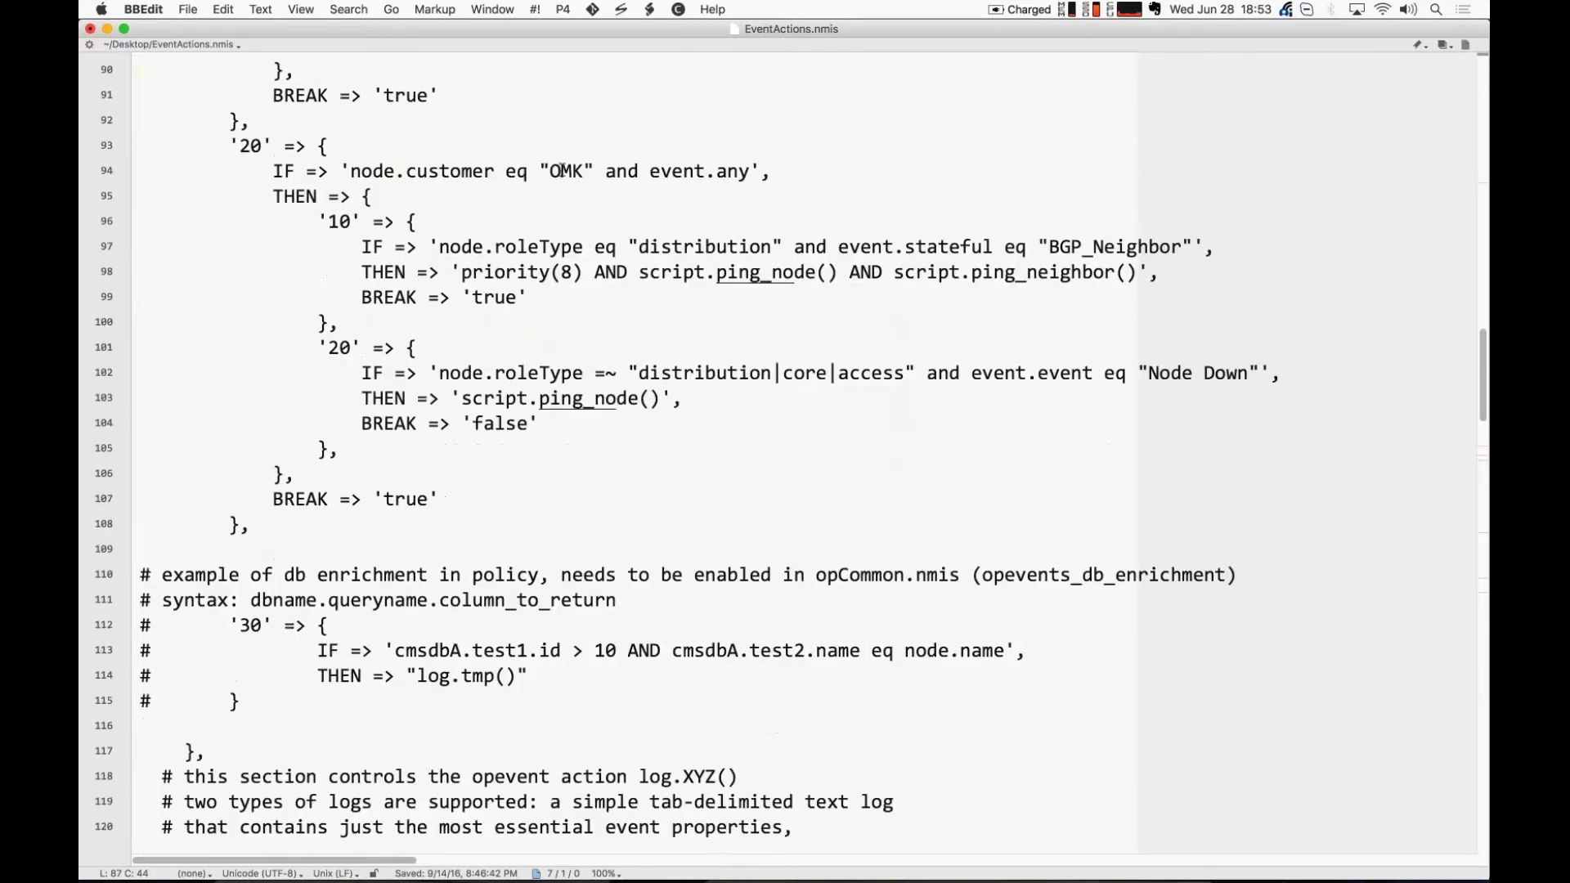
pyautogui.doubleClick(562, 171)
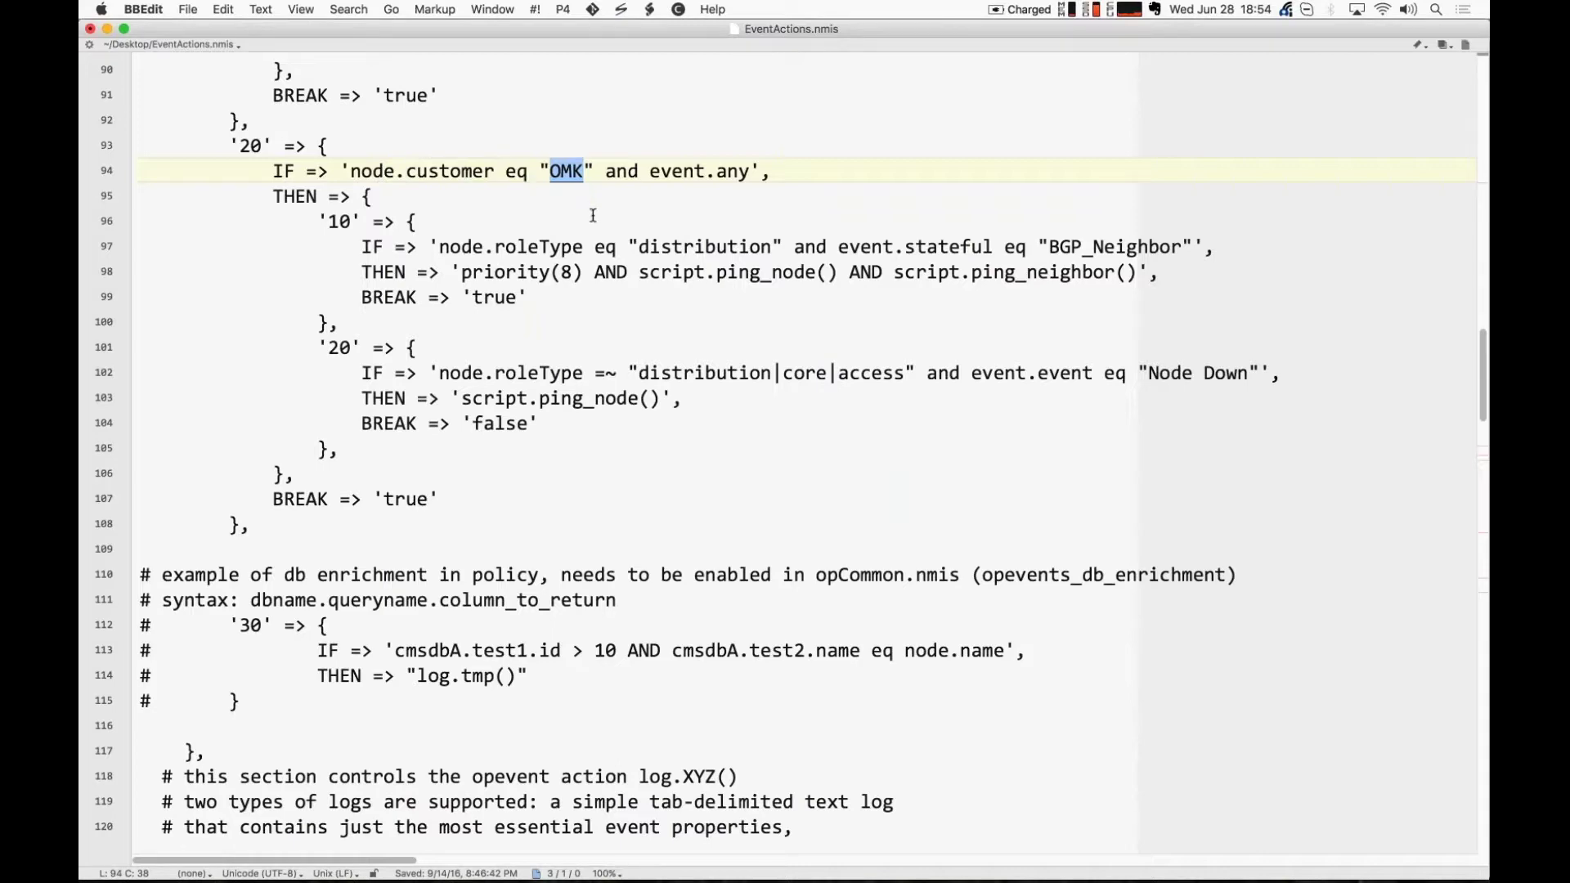
# Step: Find the 'script' section of the file and highlight the name of its first script, mtr_node
pyautogui.scroll(-7, 593, 216)
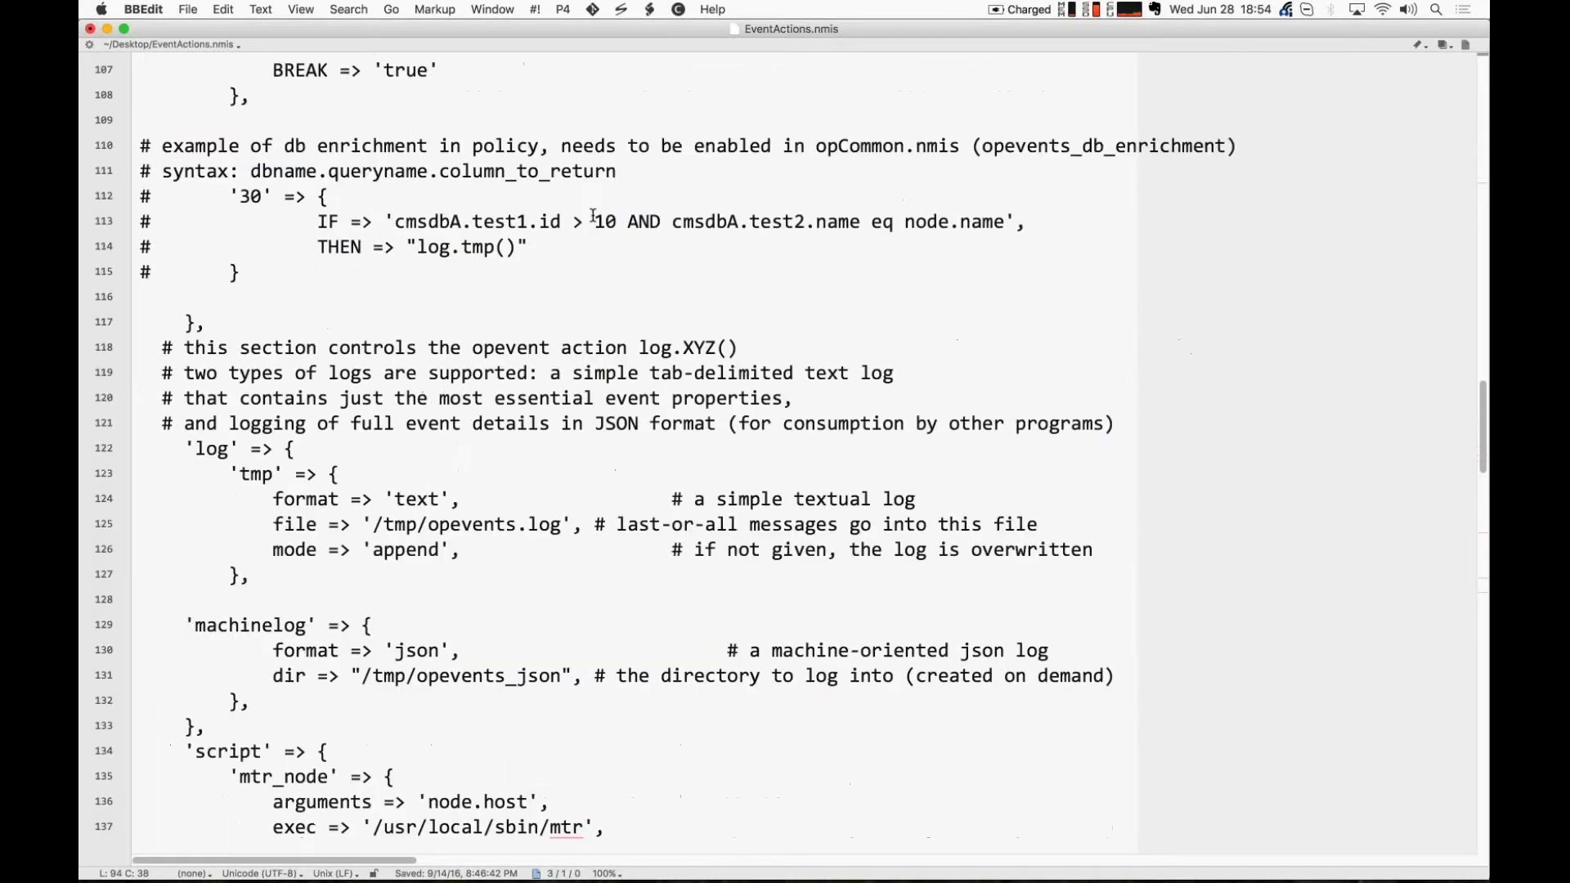
pyautogui.scroll(-5, 593, 215)
pyautogui.hscroll(1, 593, 215)
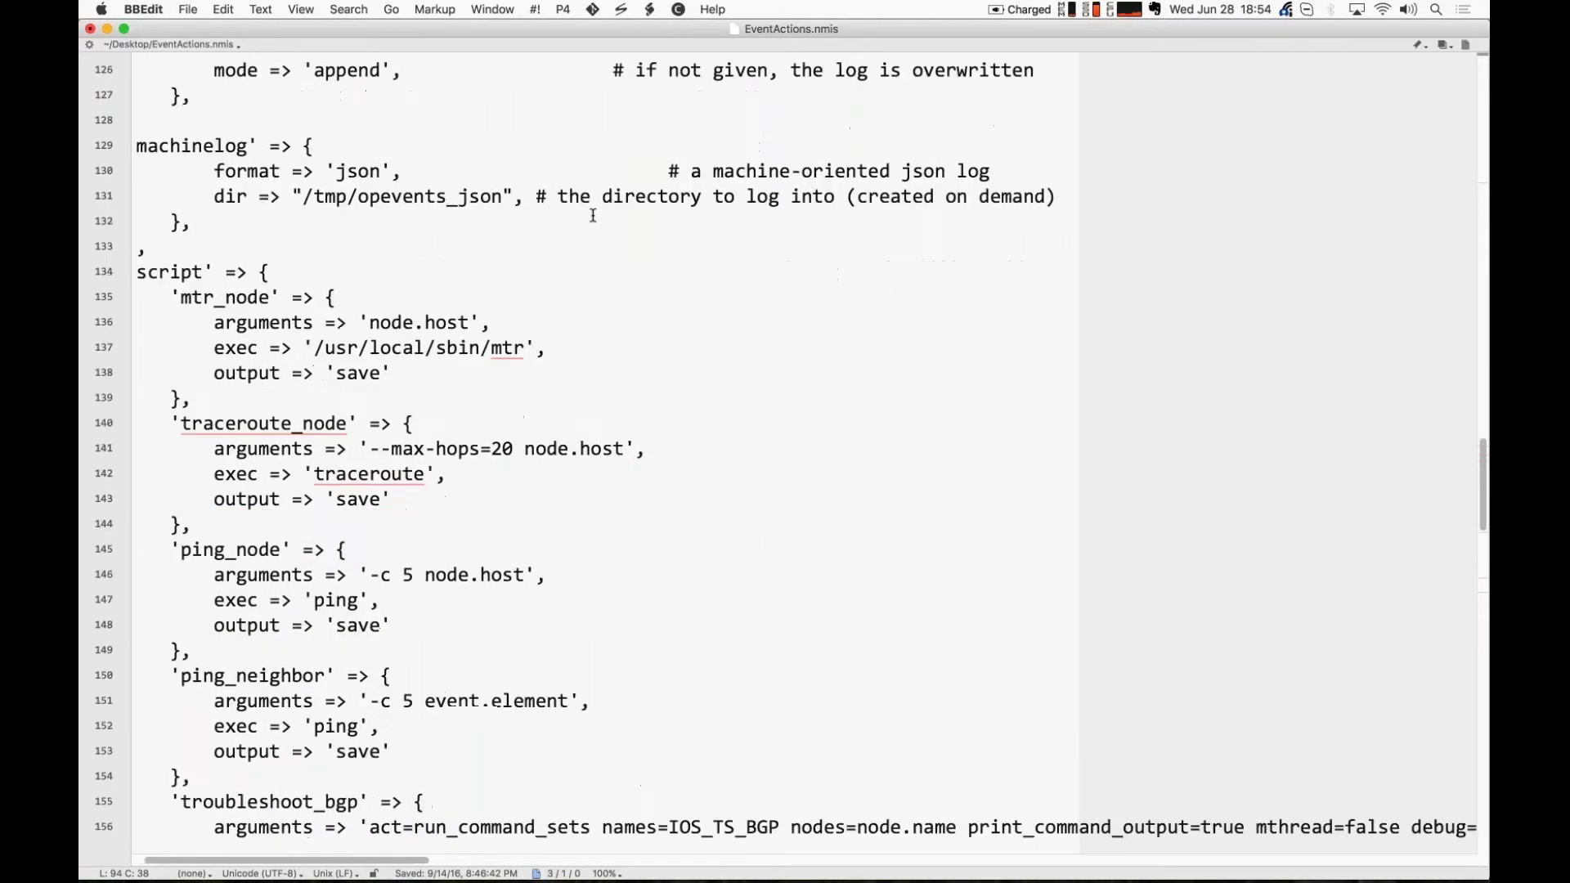
pyautogui.scroll(-2, 593, 215)
pyautogui.hscroll(-1, 592, 215)
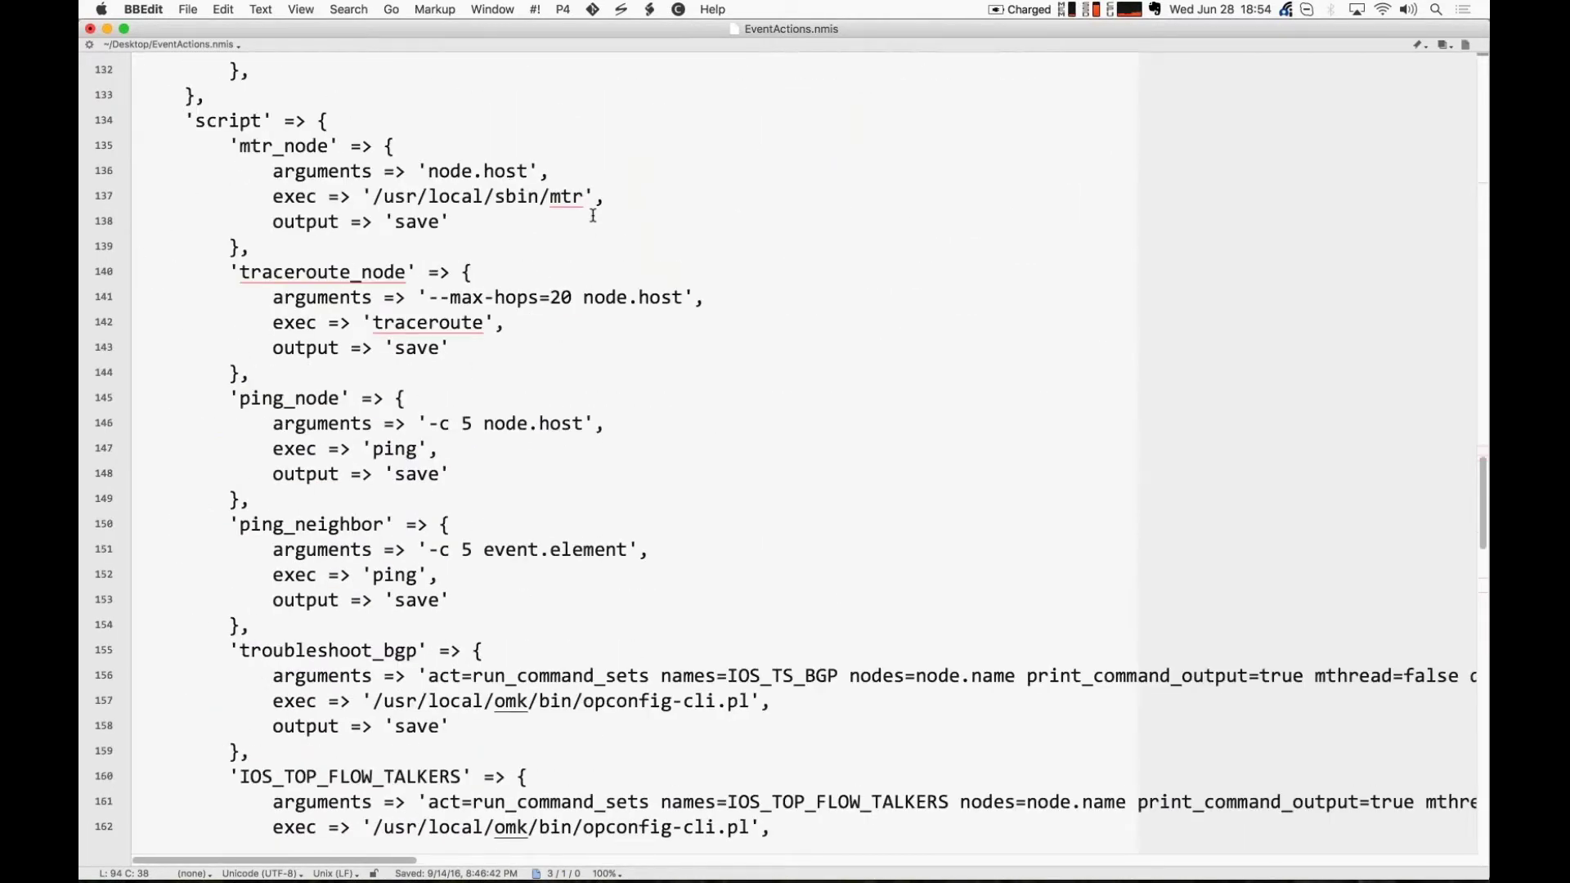
pyautogui.scroll(1, 592, 215)
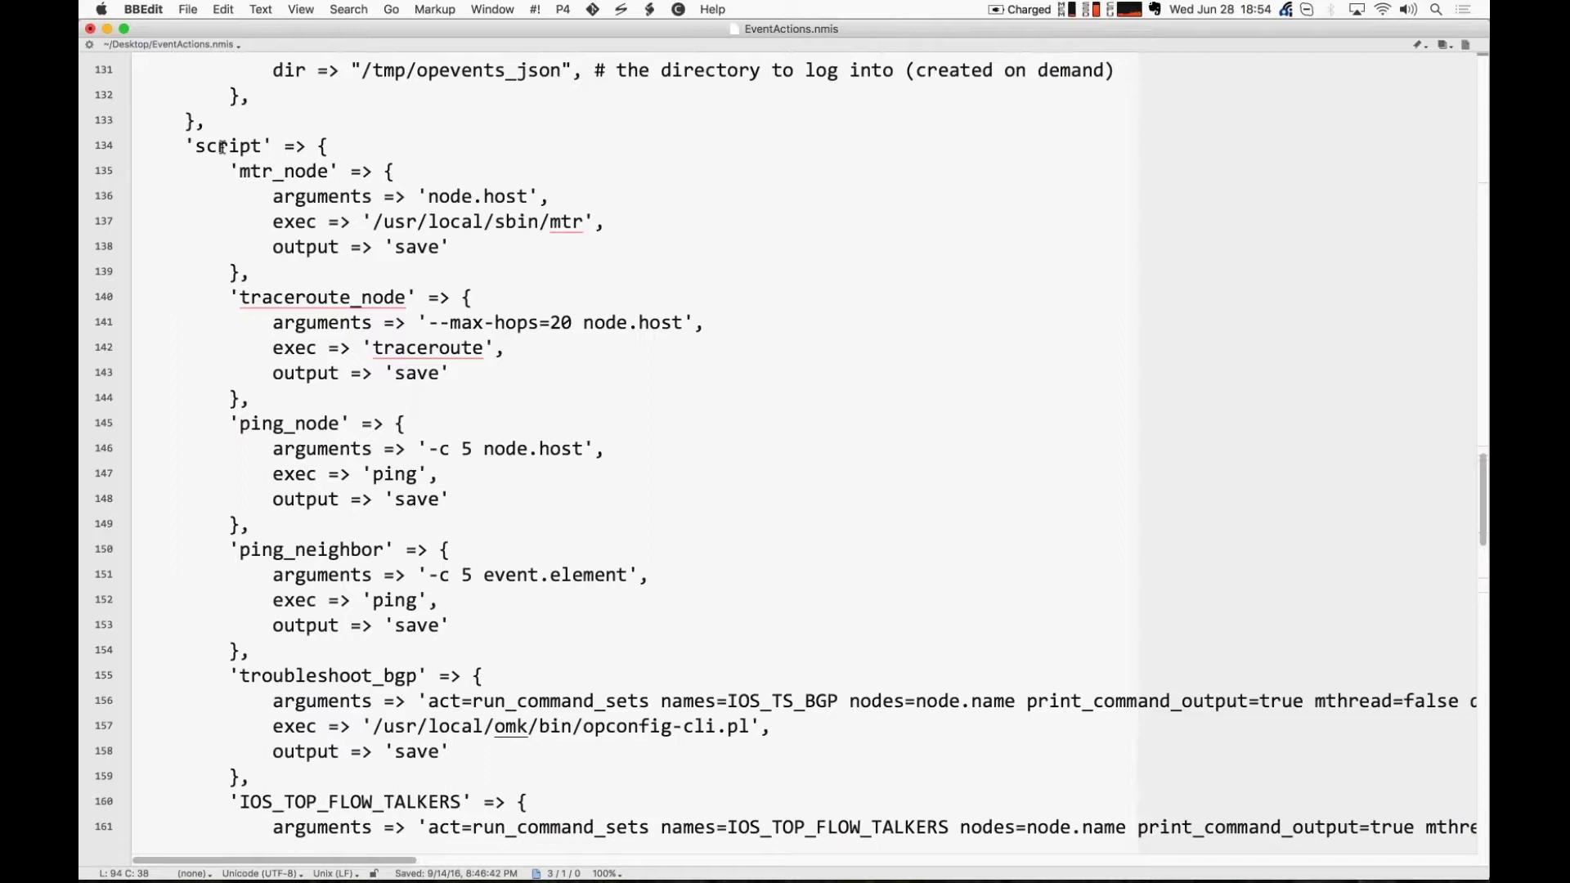
pyautogui.click(238, 172)
pyautogui.moveTo(238, 172); pyautogui.dragTo(327, 169)
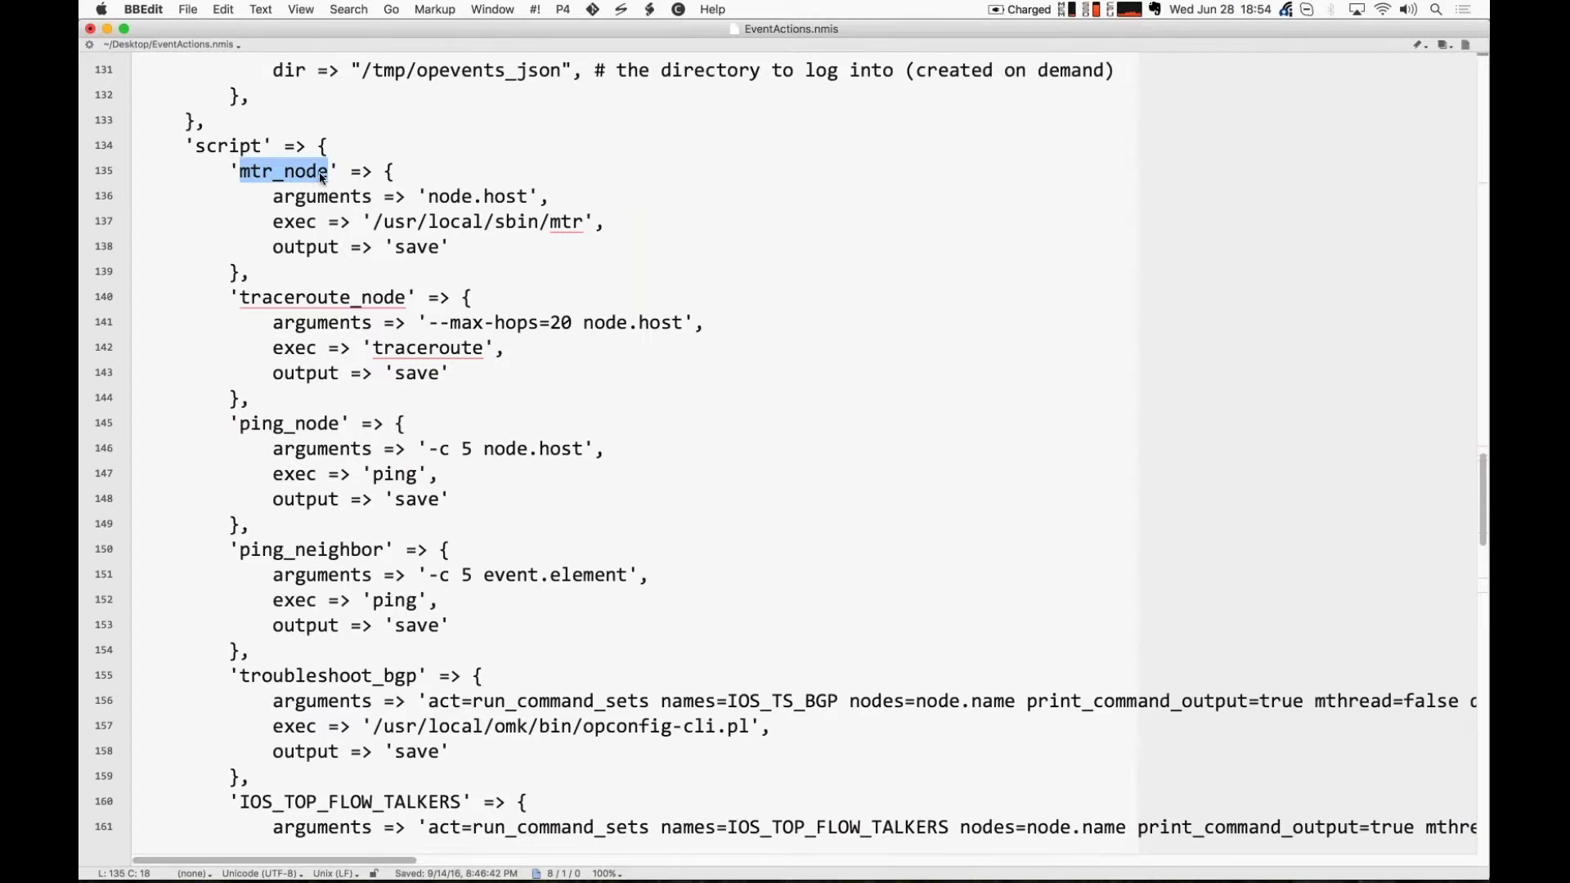
# Step: Highlight the mtr_node script's exec path, its node.host argument and its 'save' output setting
pyautogui.moveTo(373, 221); pyautogui.dragTo(585, 223)
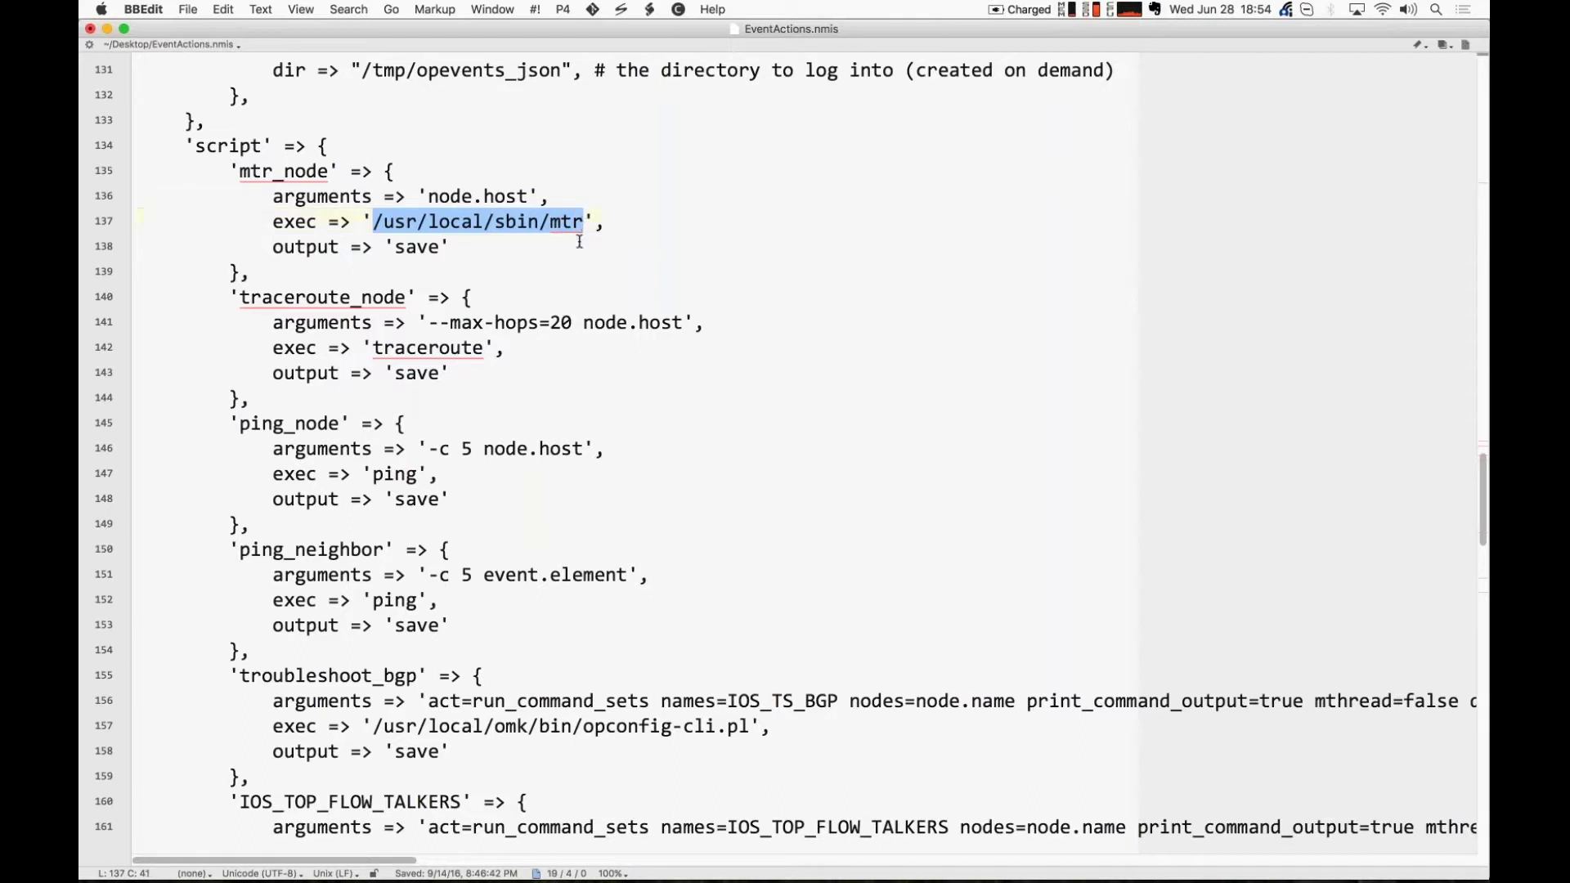
pyautogui.click(528, 220)
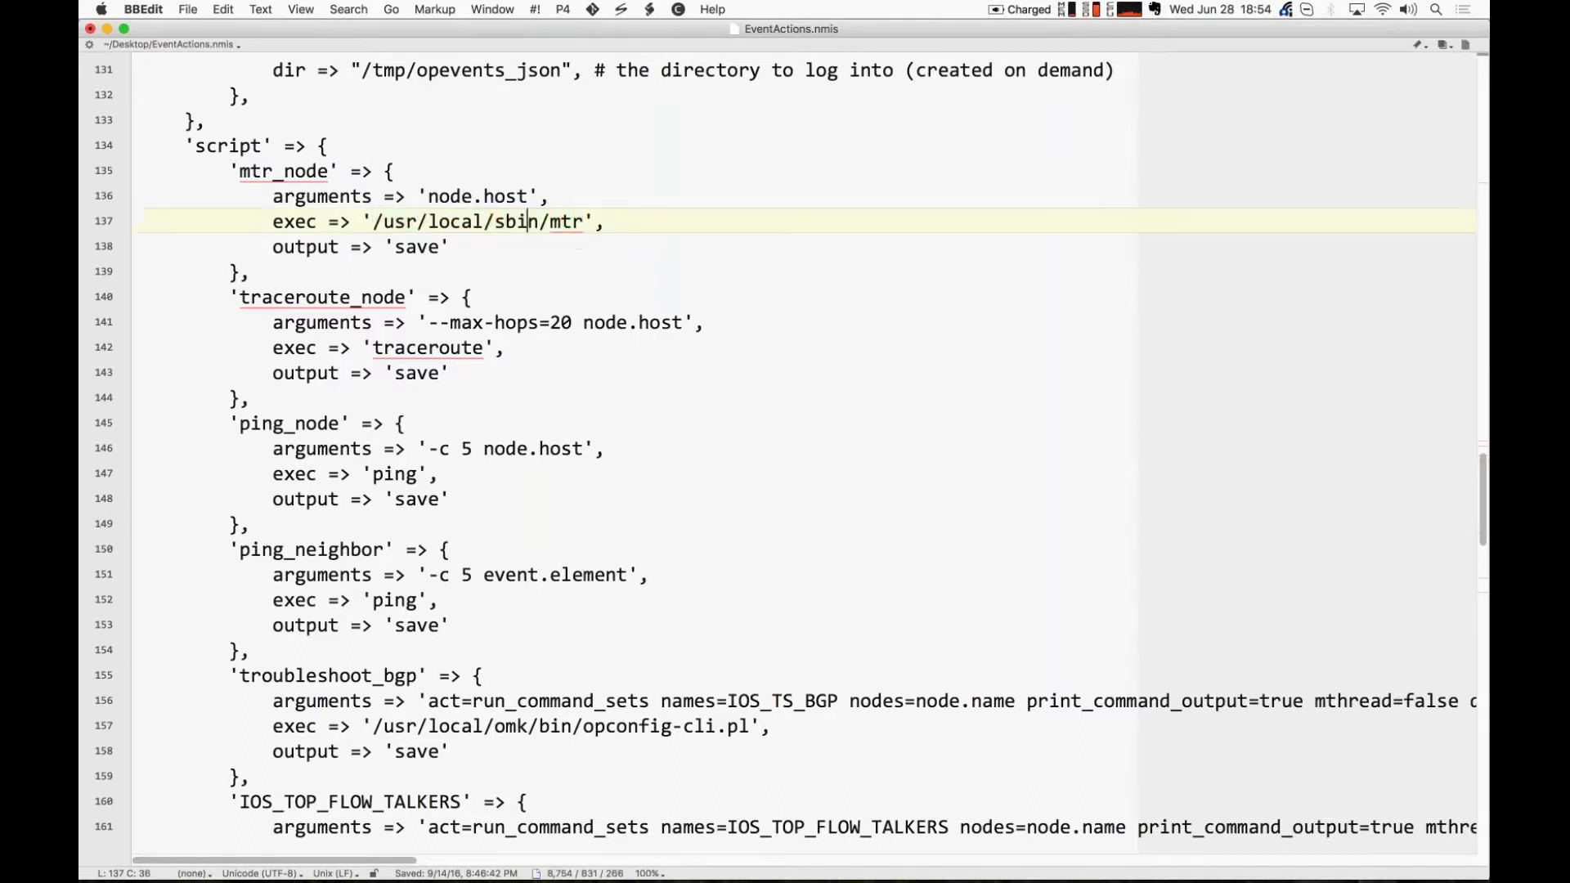
pyautogui.click(430, 199)
pyautogui.moveTo(429, 199); pyautogui.dragTo(529, 200)
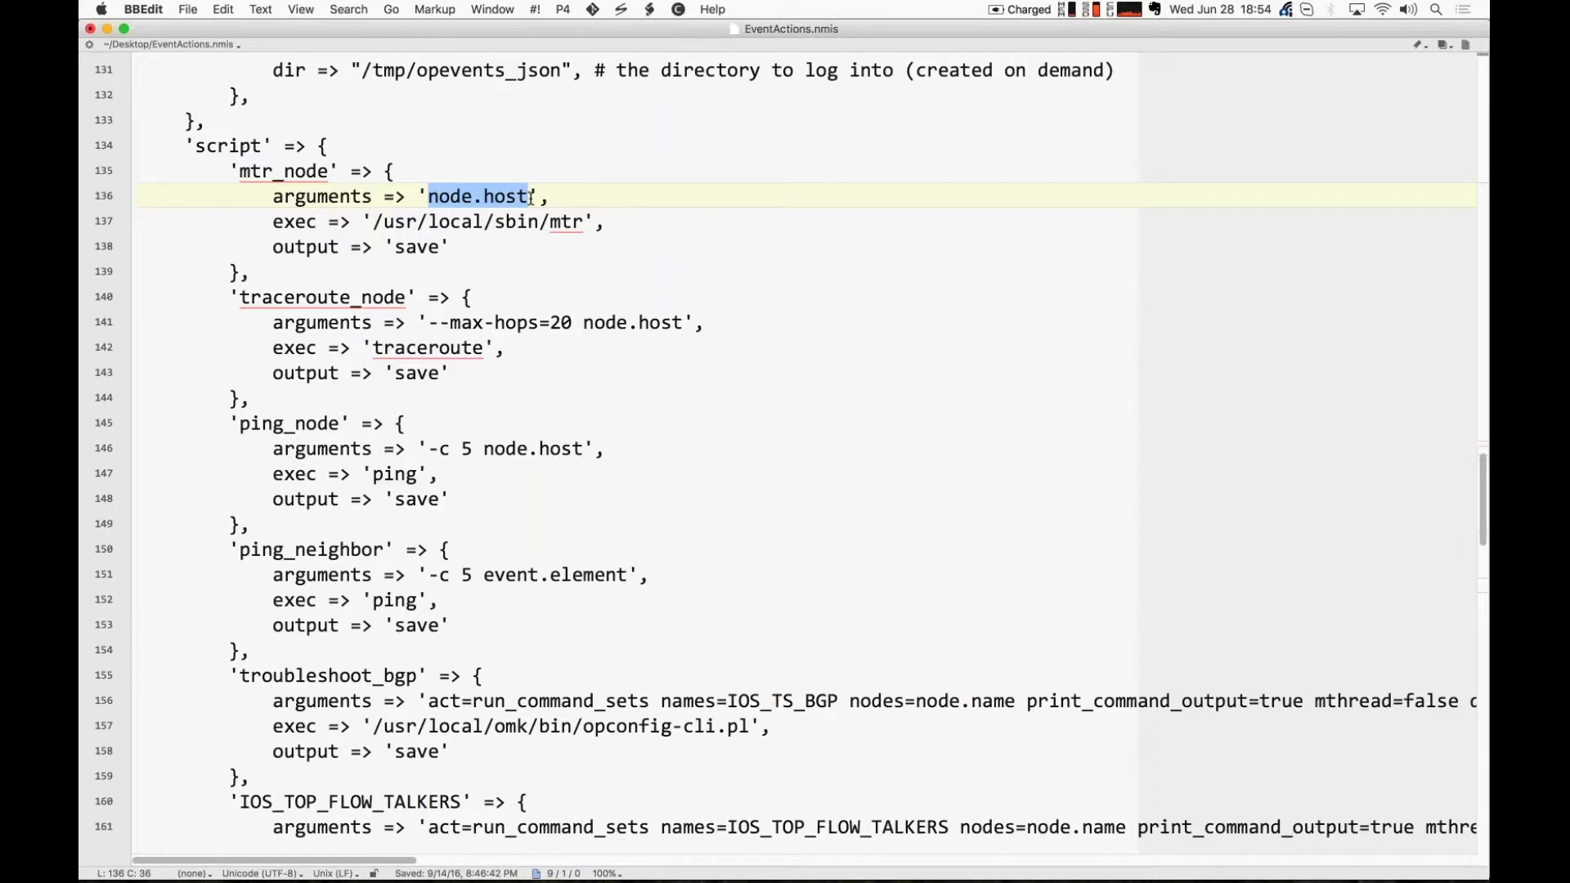
pyautogui.click(520, 210)
pyautogui.doubleClick(409, 247)
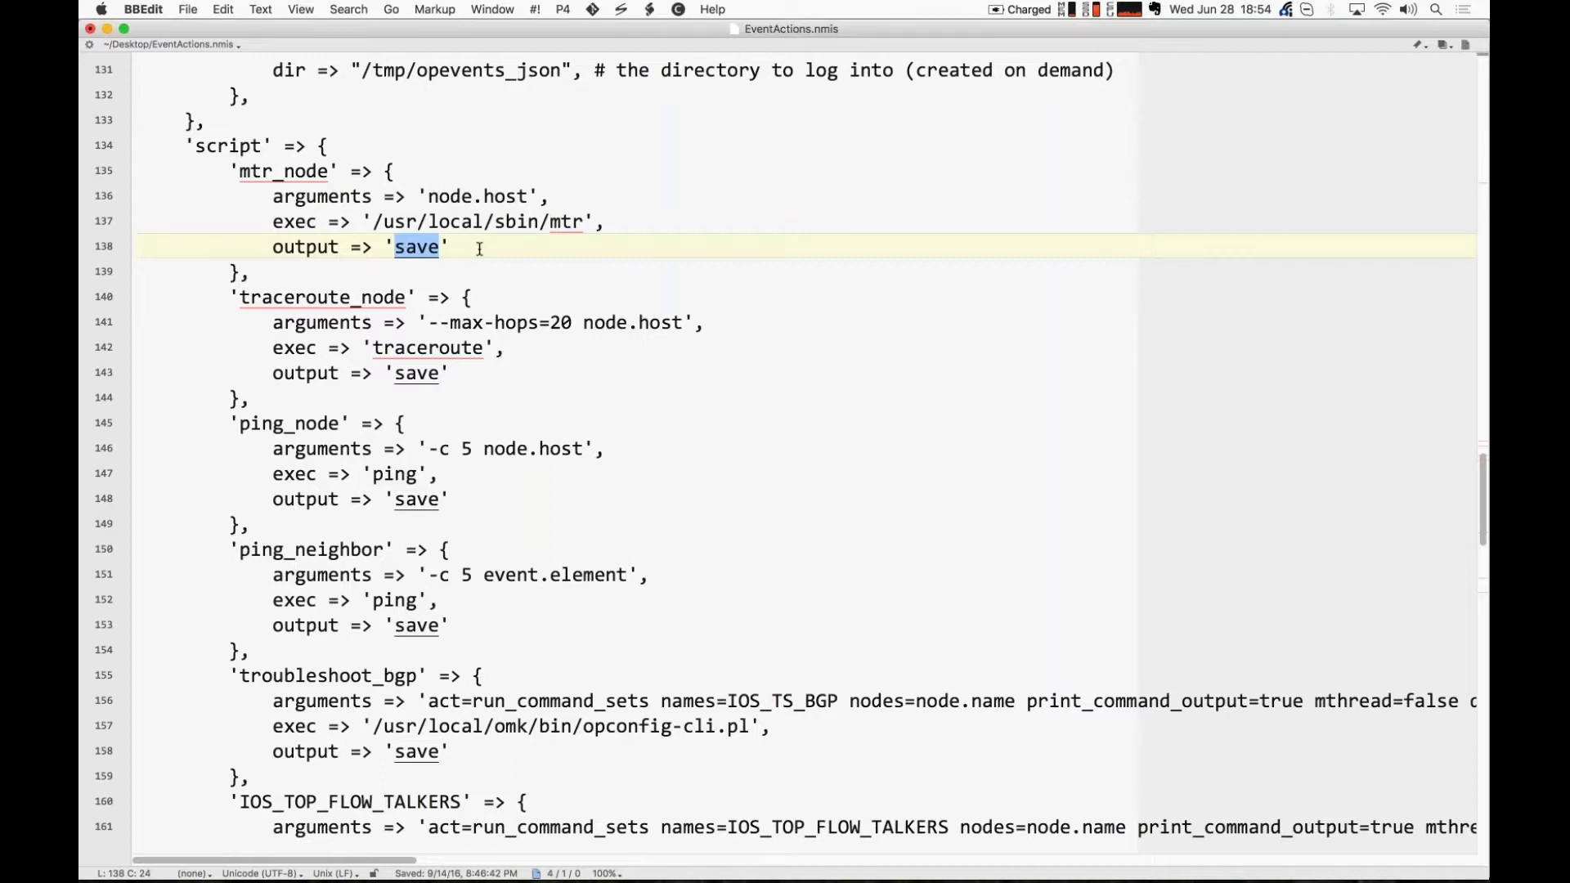
# Step: Highlight the traceroute_node script's exec command, followed by ping_node's ping command and "-c 5 node.host" arguments
pyautogui.scroll(-3, 479, 249)
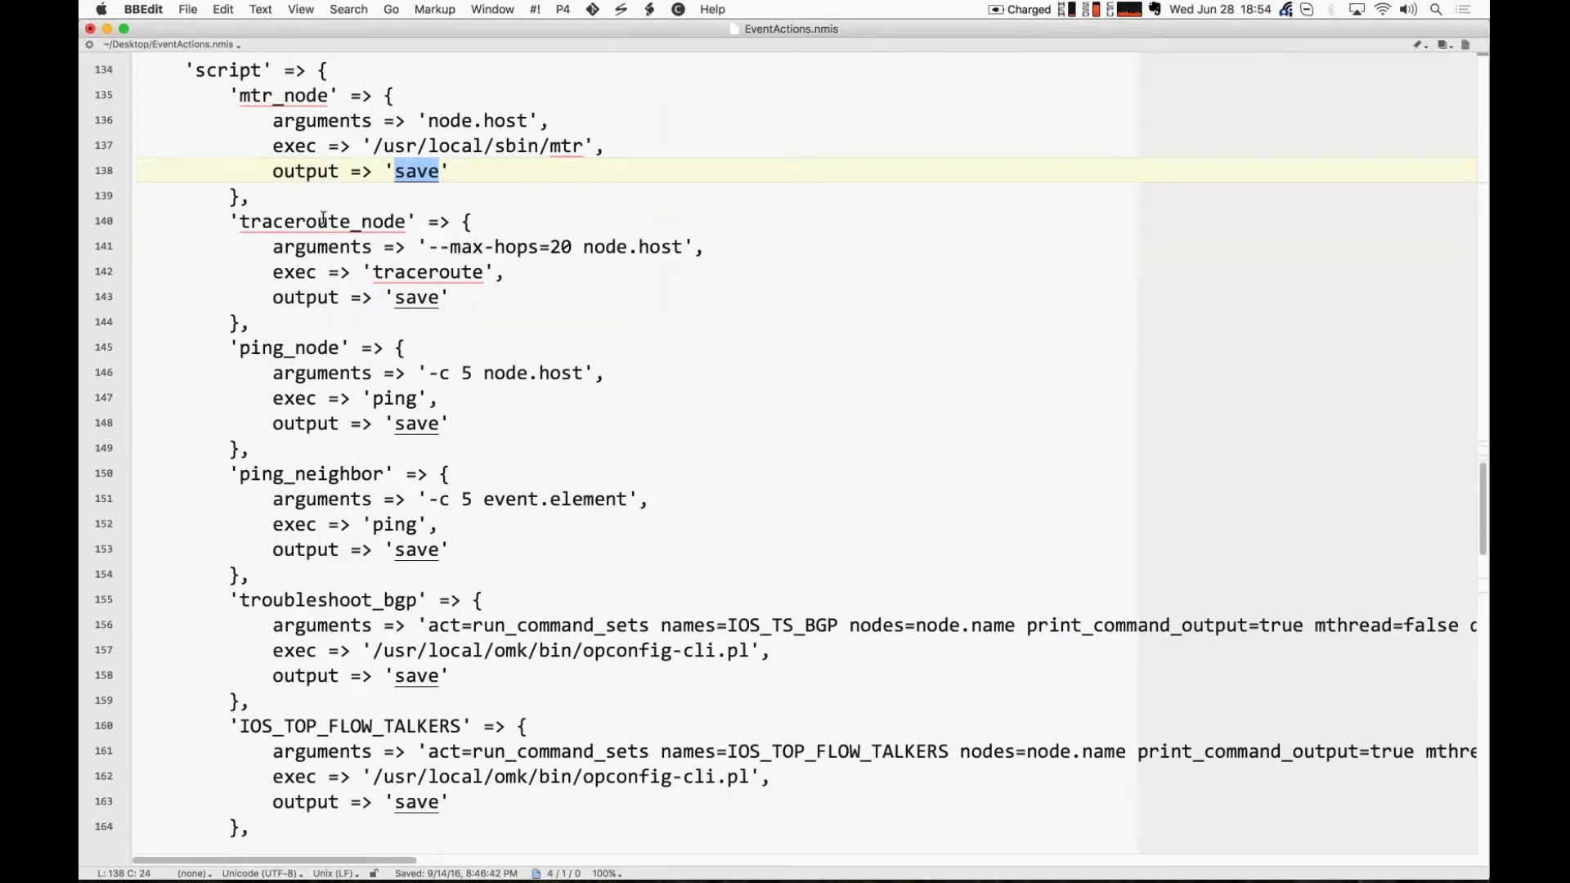
pyautogui.doubleClick(428, 273)
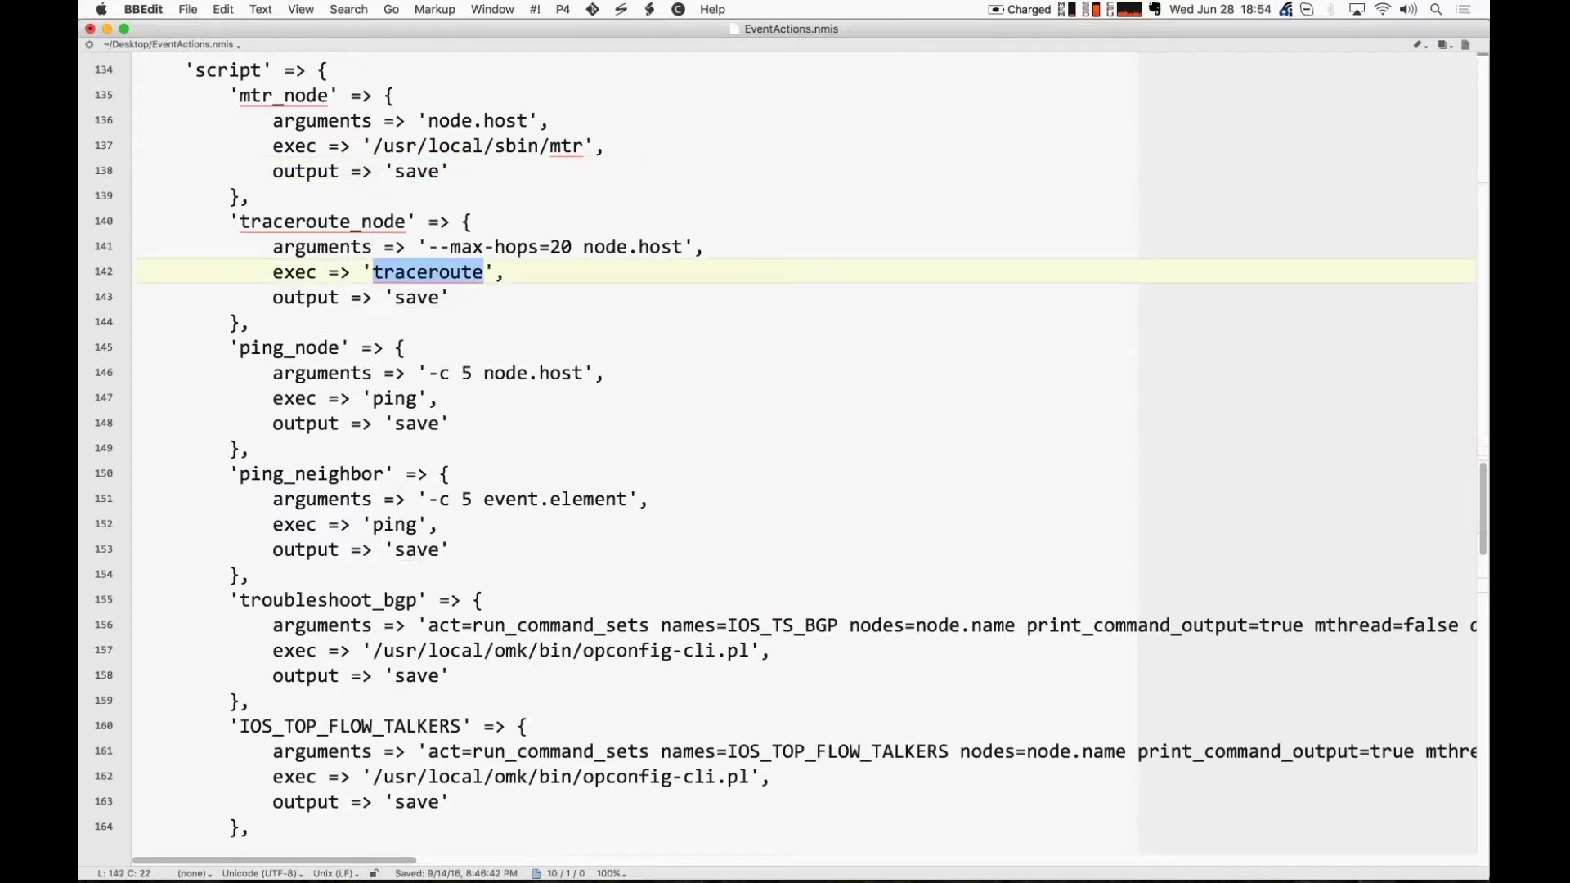
pyautogui.scroll(-5, 429, 273)
pyautogui.doubleClick(395, 272)
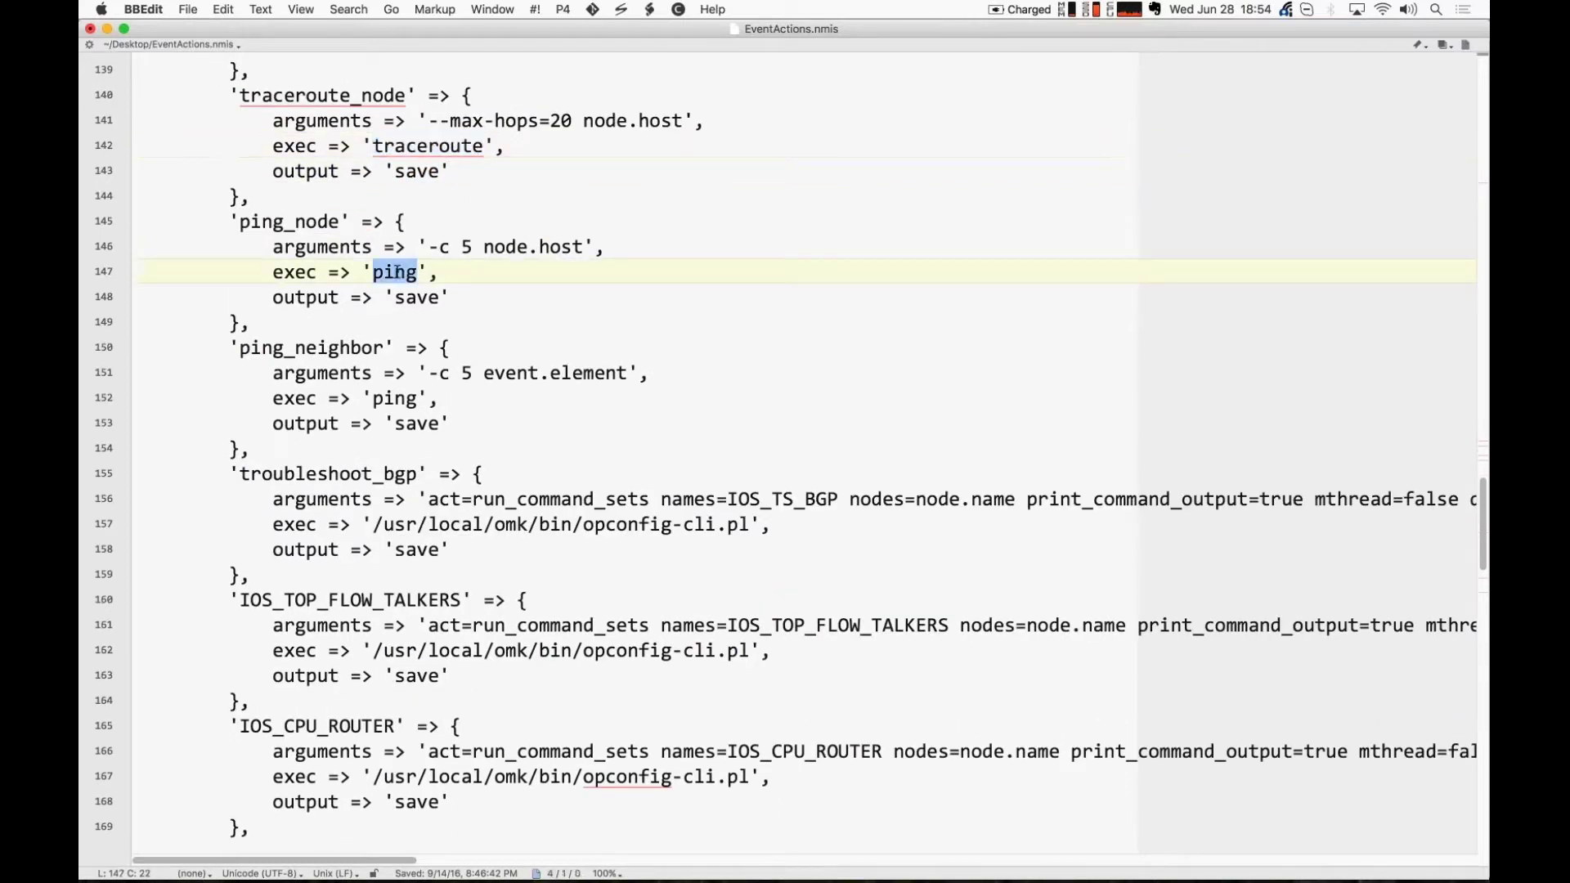
pyautogui.moveTo(428, 247); pyautogui.dragTo(592, 243)
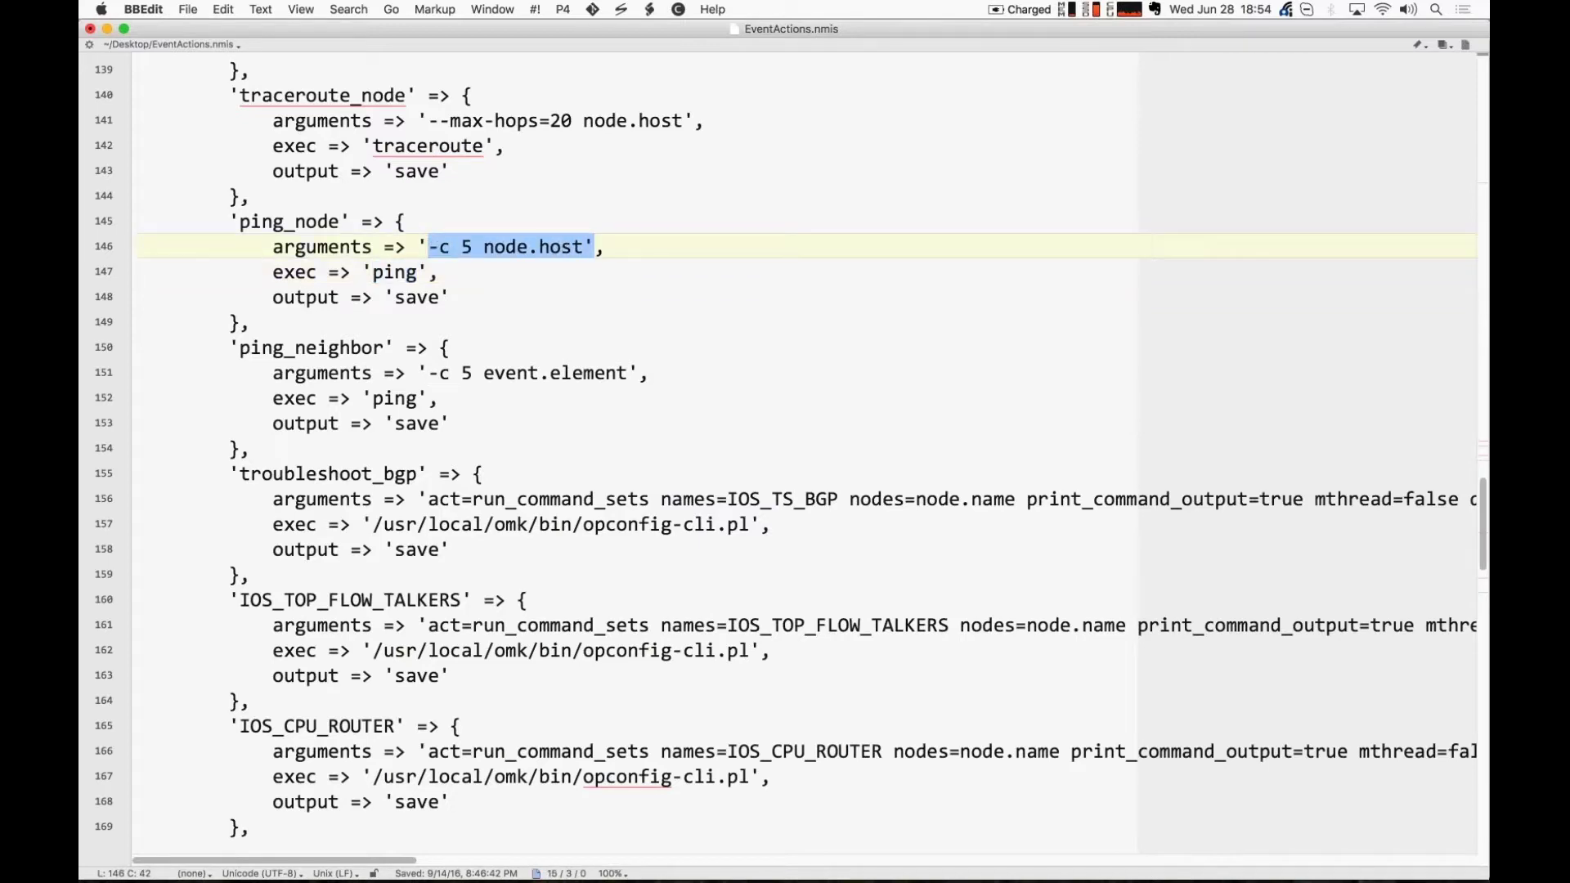
# Step: Highlight event.element in the ping_neighbor arguments and the full opconfig-cli.pl exec path of troubleshoot_bgp
pyautogui.scroll(-3, 388, 236)
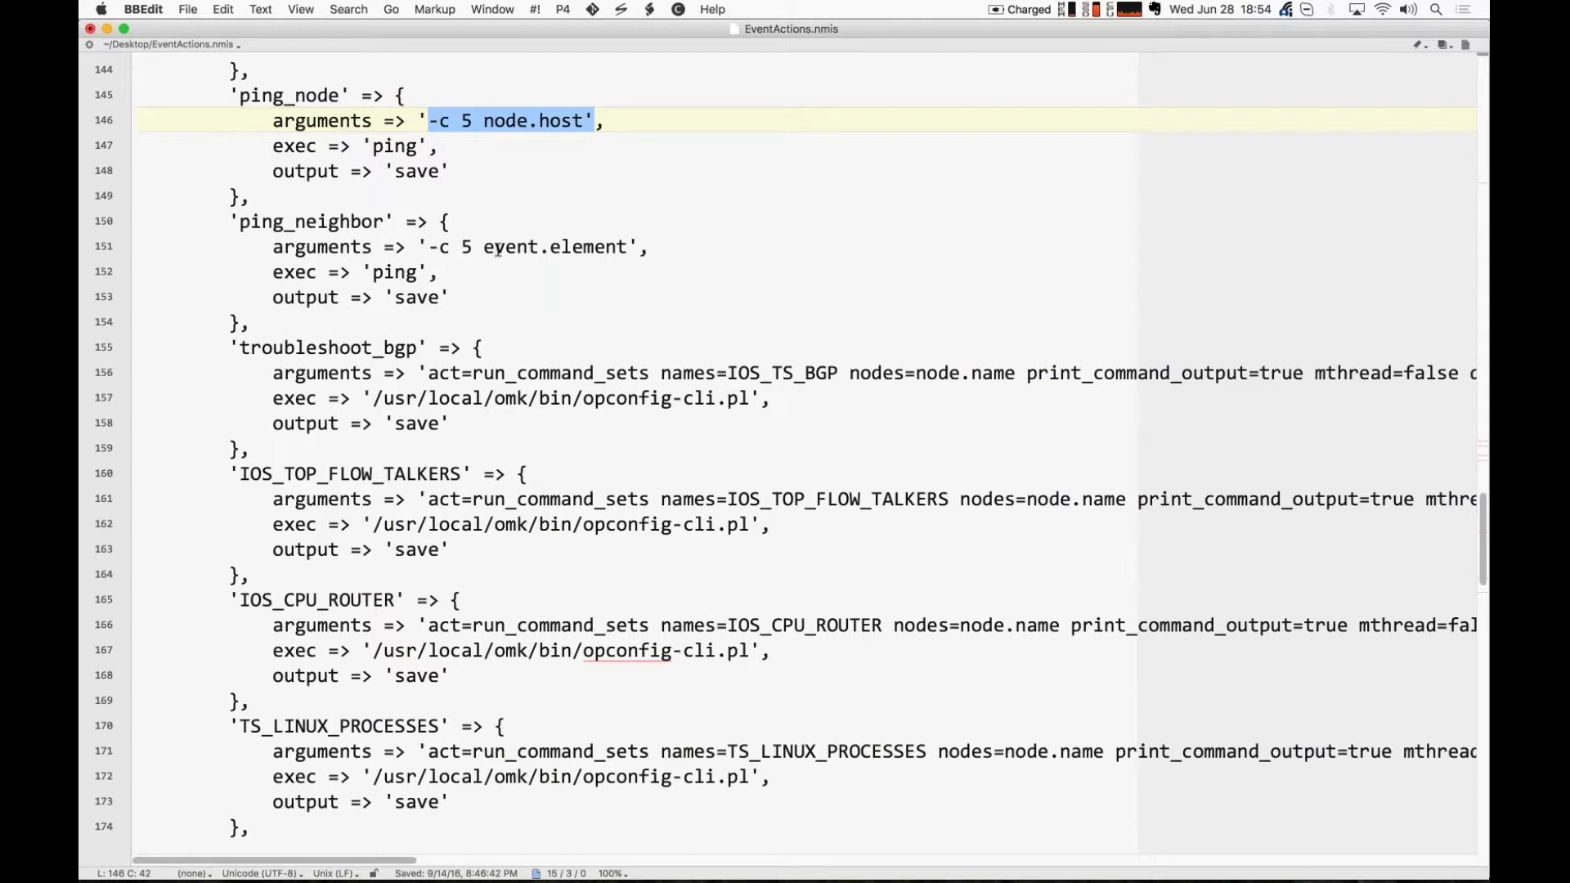
pyautogui.moveTo(482, 247); pyautogui.dragTo(628, 248)
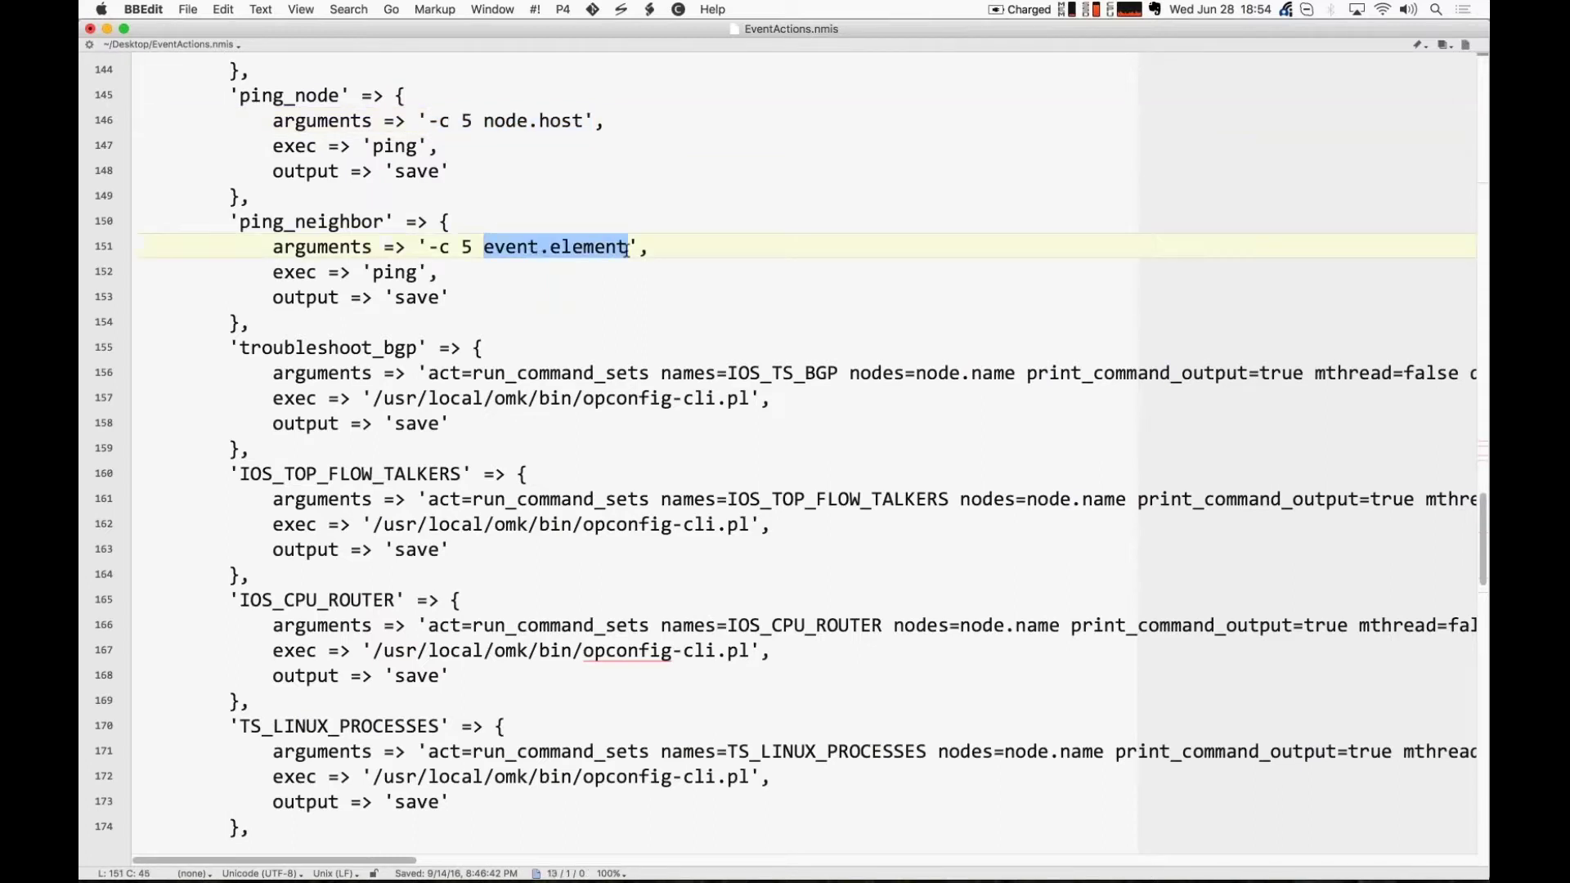
pyautogui.scroll(-3, 587, 280)
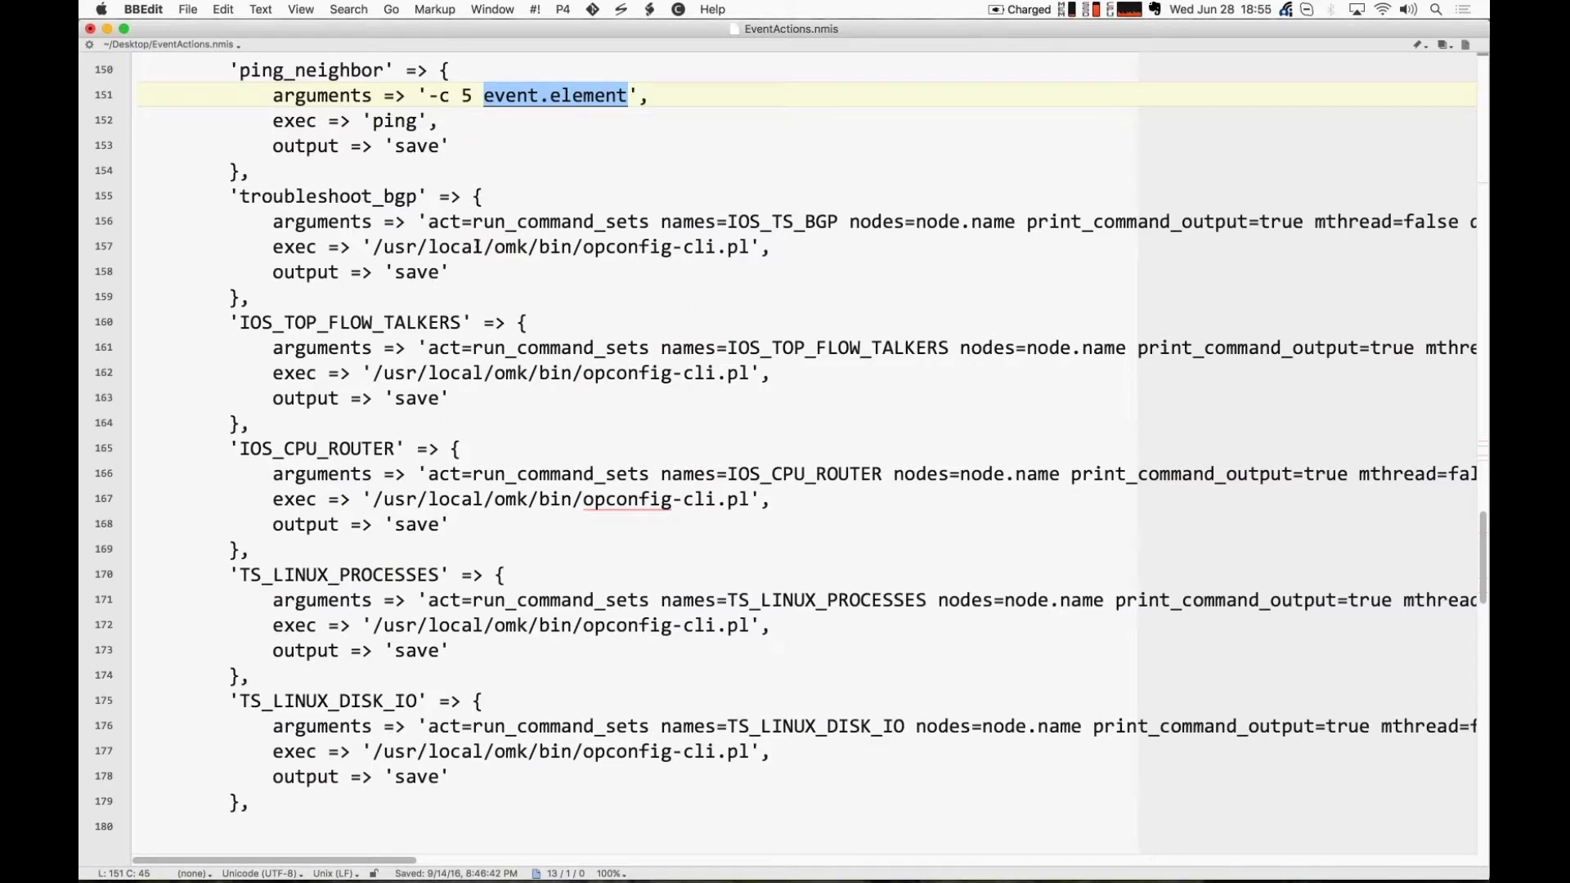
pyautogui.click(374, 246)
pyautogui.moveTo(374, 246); pyautogui.dragTo(428, 246)
pyautogui.moveTo(672, 253); pyautogui.dragTo(750, 247)
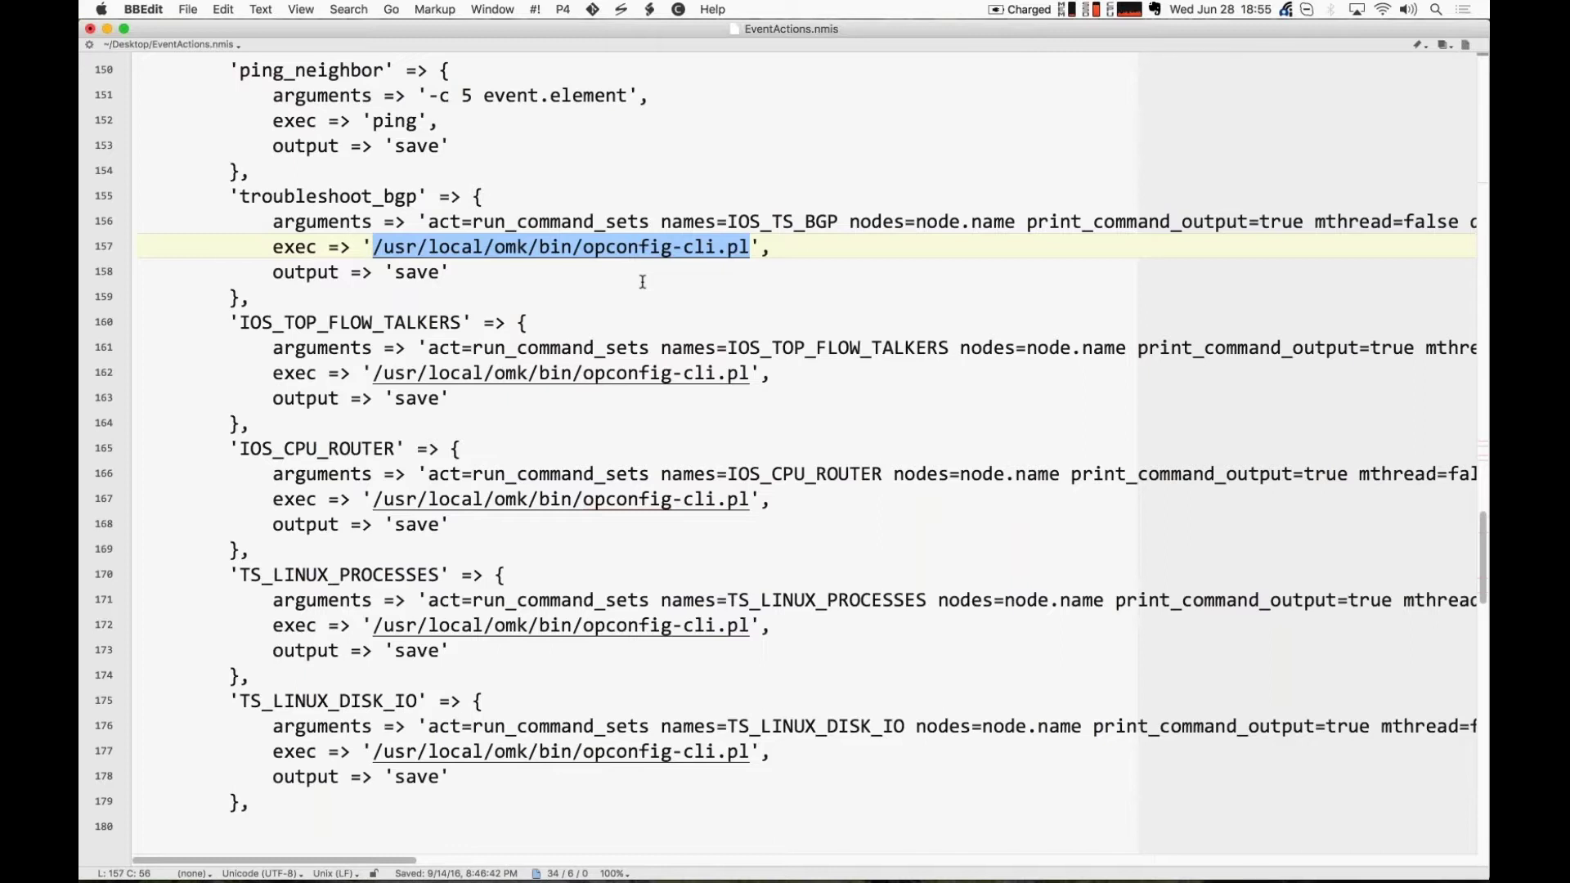
pyautogui.click(540, 271)
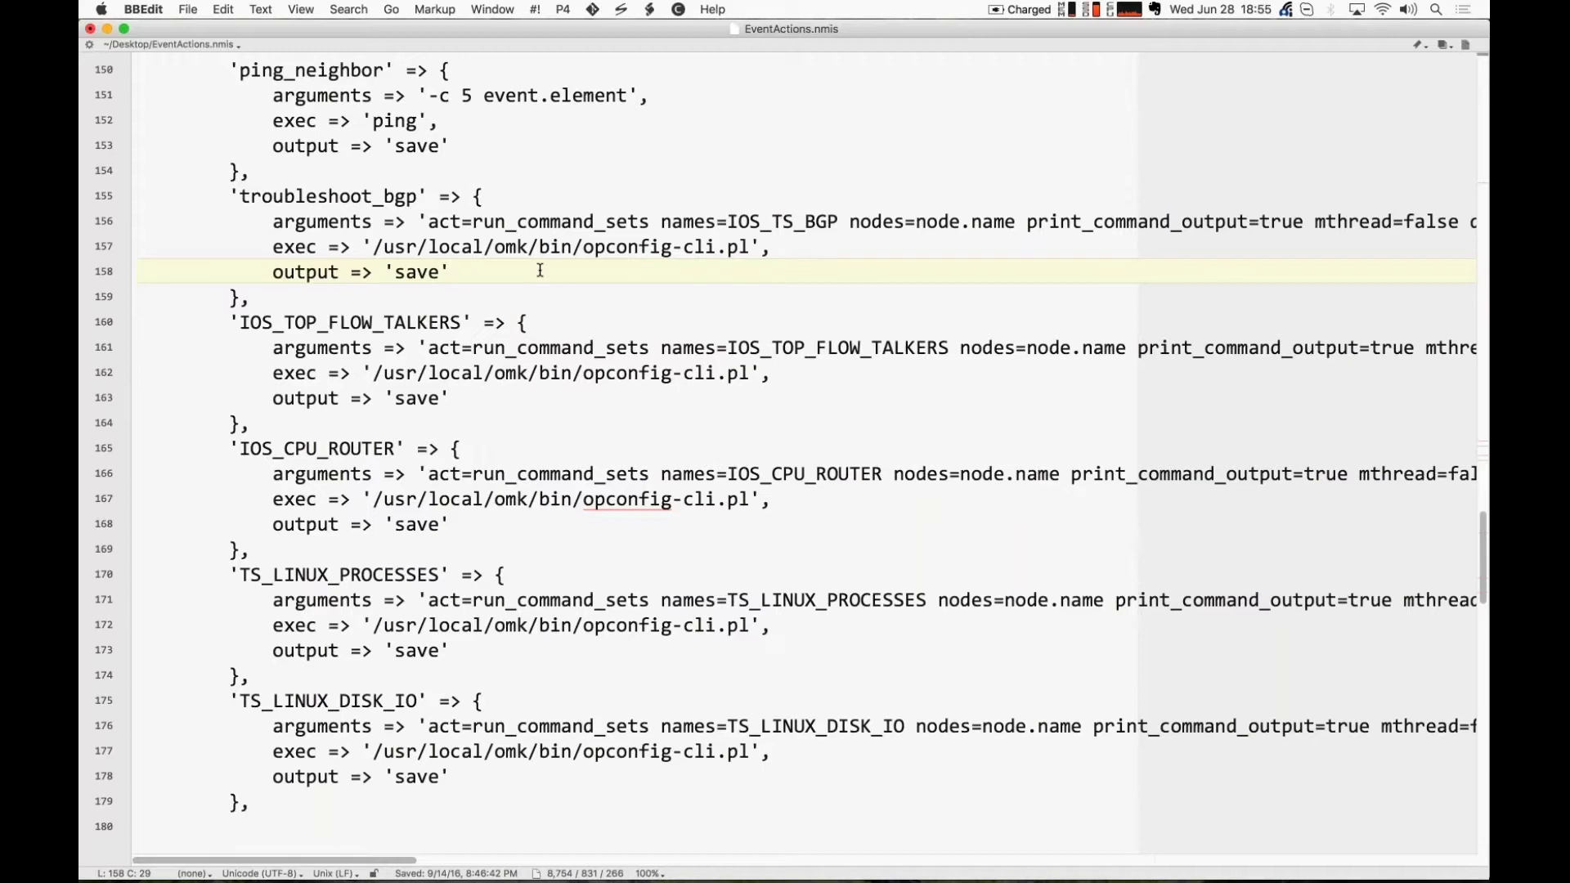
# Step: Highlight TOP_FLOW_TALKERS in the IOS_TOP_FLOW_TALKERS script name and opconfig-cli.pl in its exec path
pyautogui.scroll(-2, 540, 271)
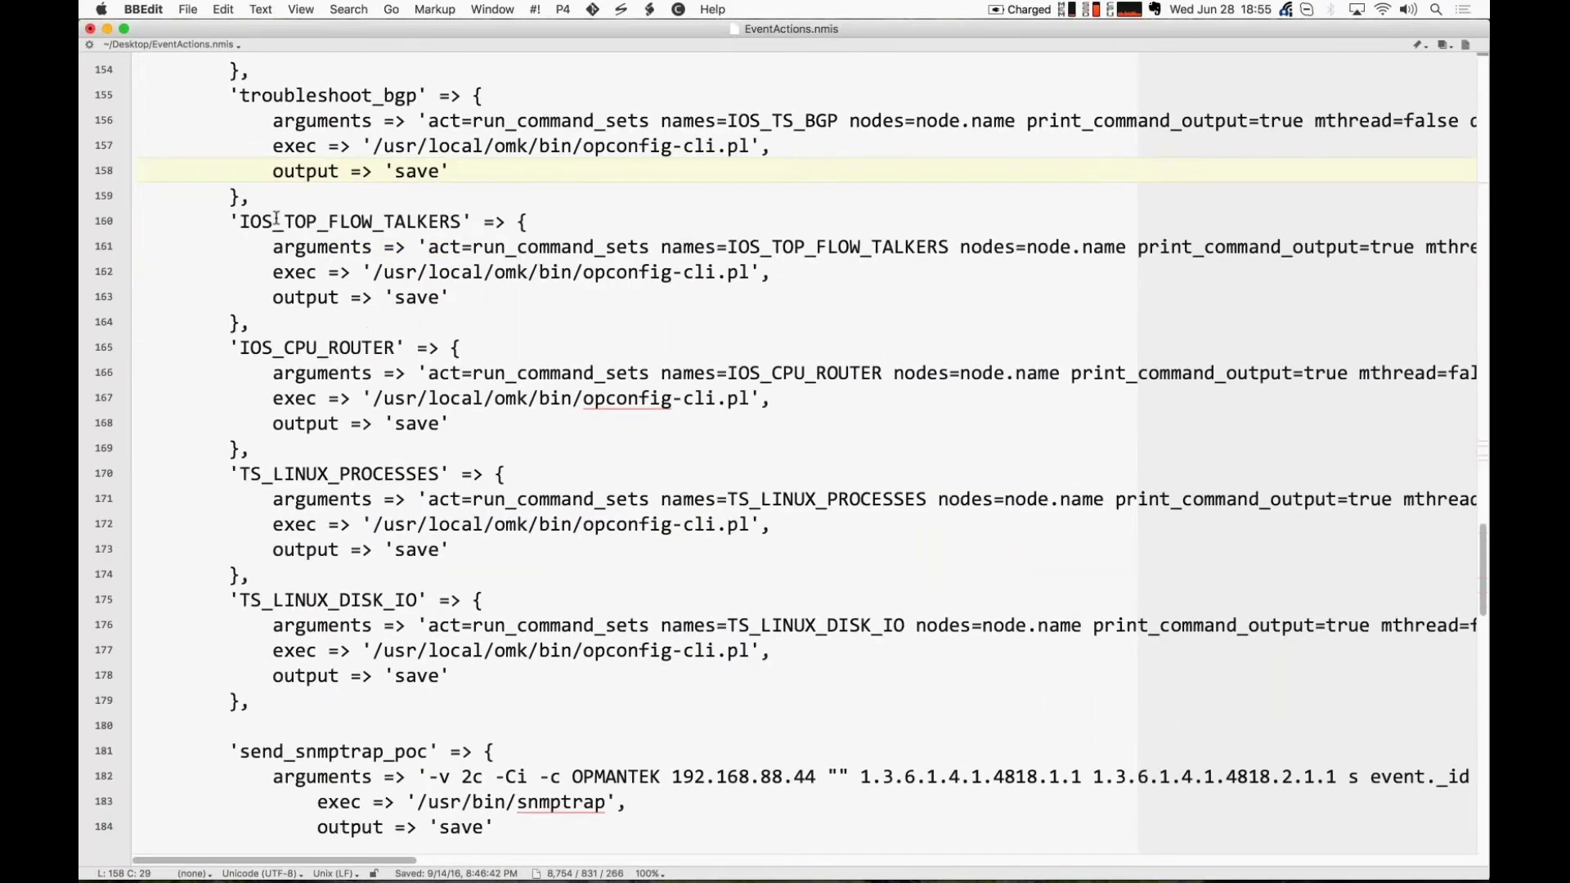
pyautogui.moveTo(283, 221); pyautogui.dragTo(461, 221)
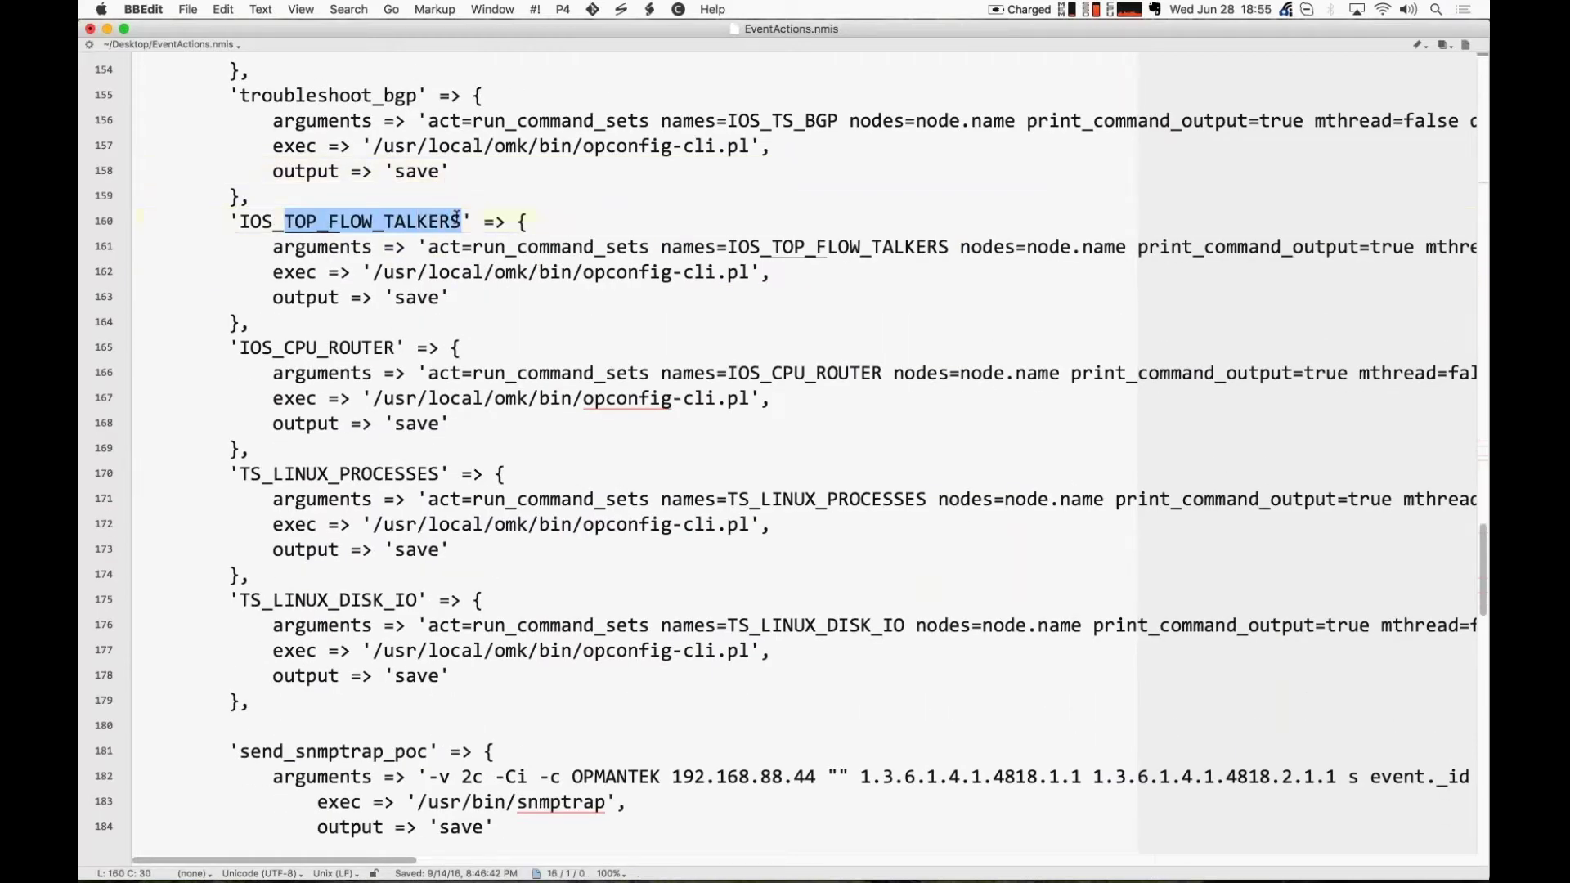
pyautogui.click(530, 278)
pyautogui.moveTo(583, 271); pyautogui.dragTo(751, 272)
pyautogui.click(708, 248)
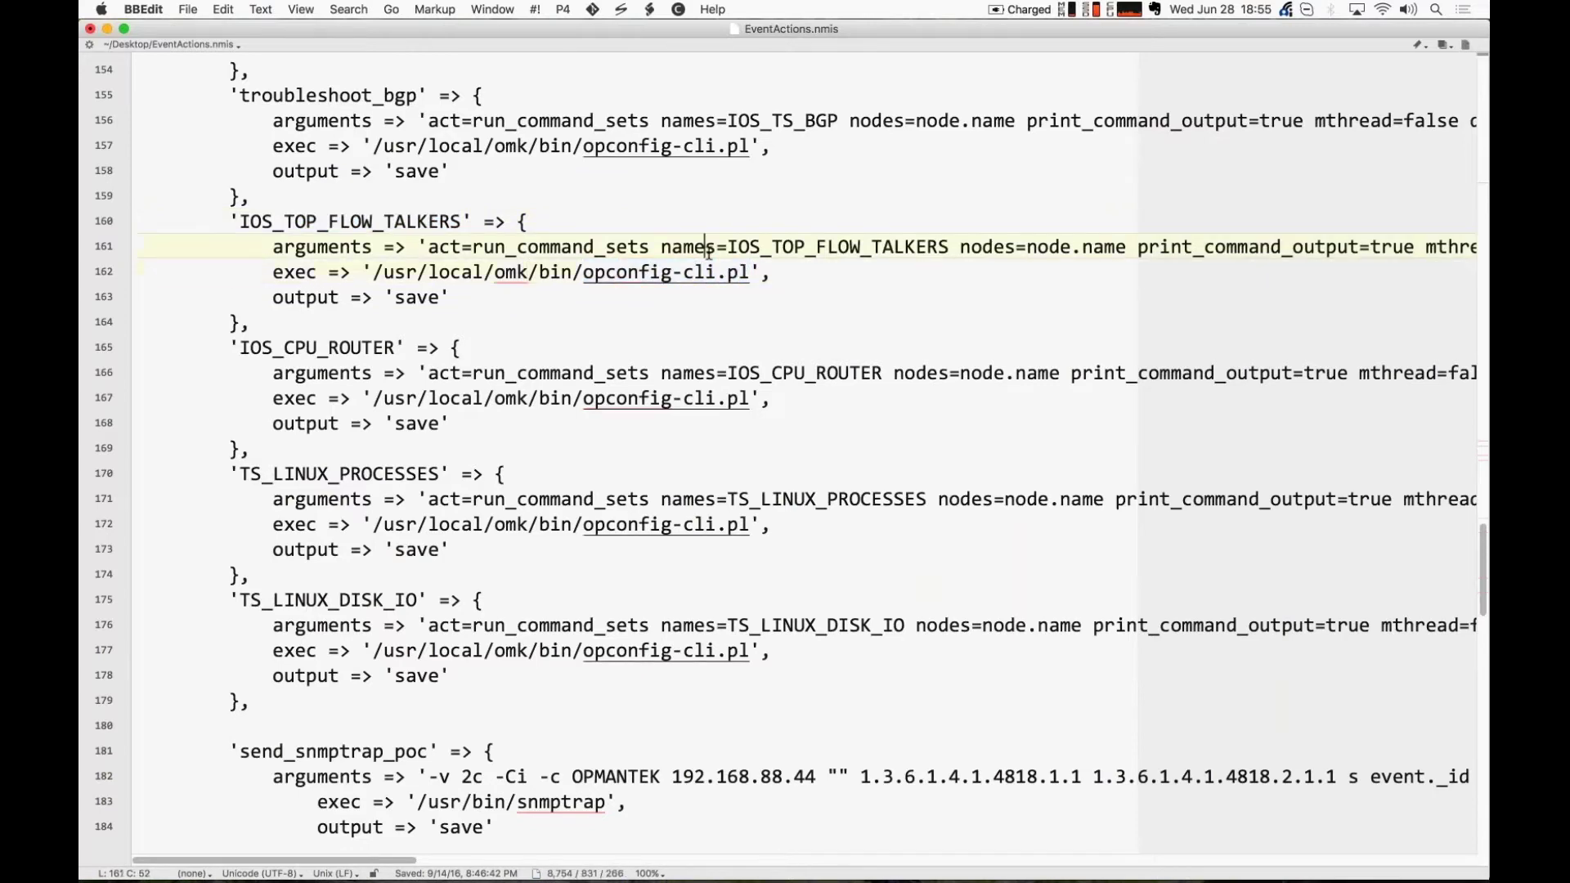
# Step: Find the TS_LINUX_PROCESSES script and highlight its full opconfig-cli.pl exec path
pyautogui.scroll(-5, 718, 305)
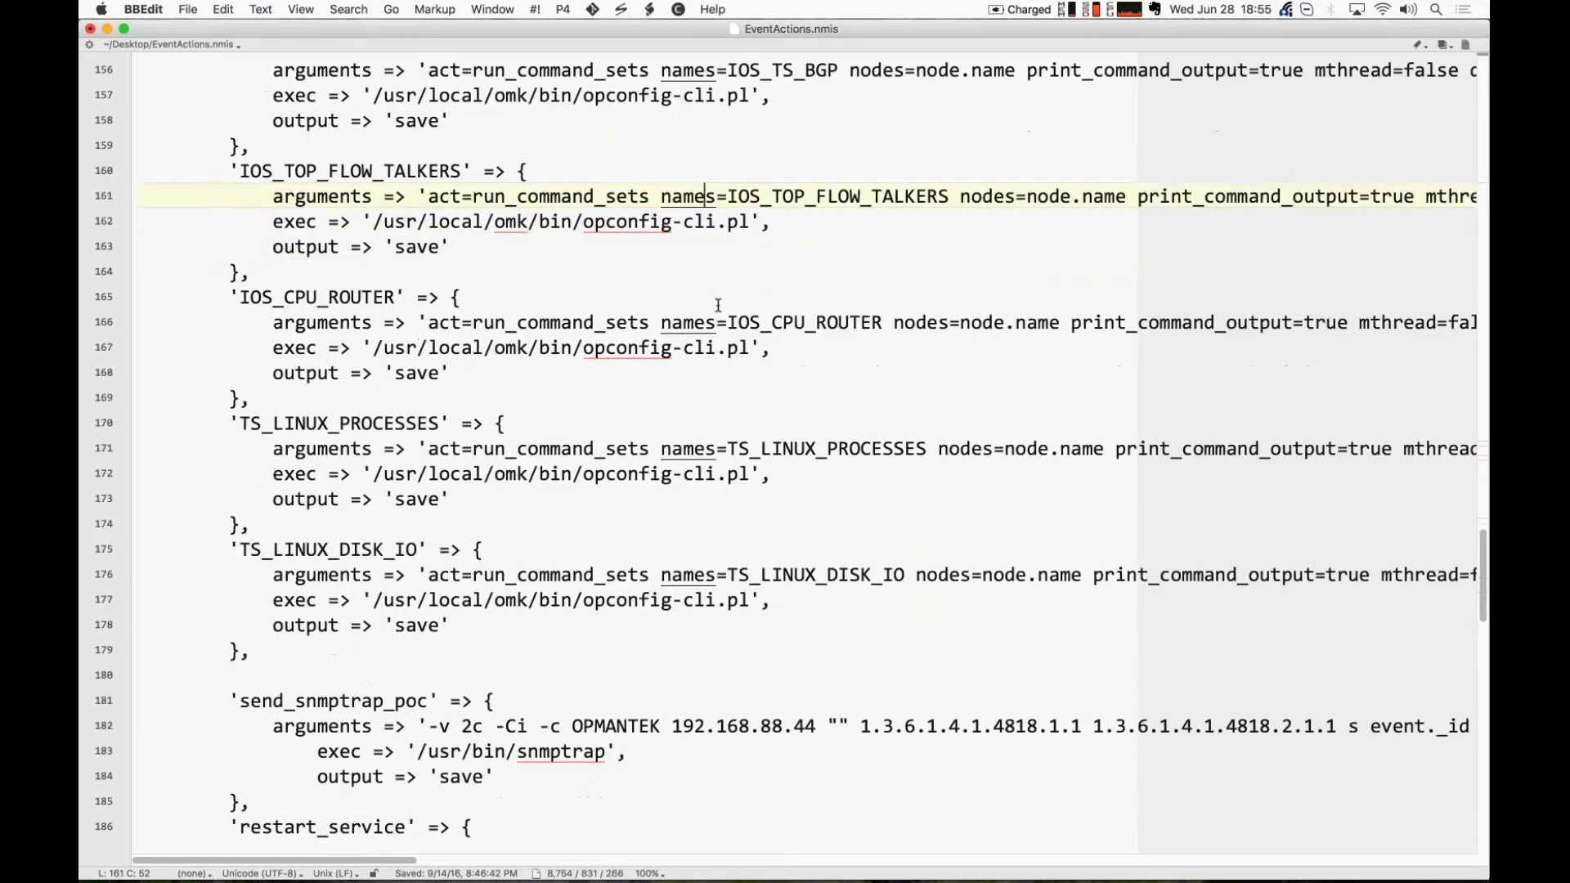
pyautogui.scroll(-3, 718, 305)
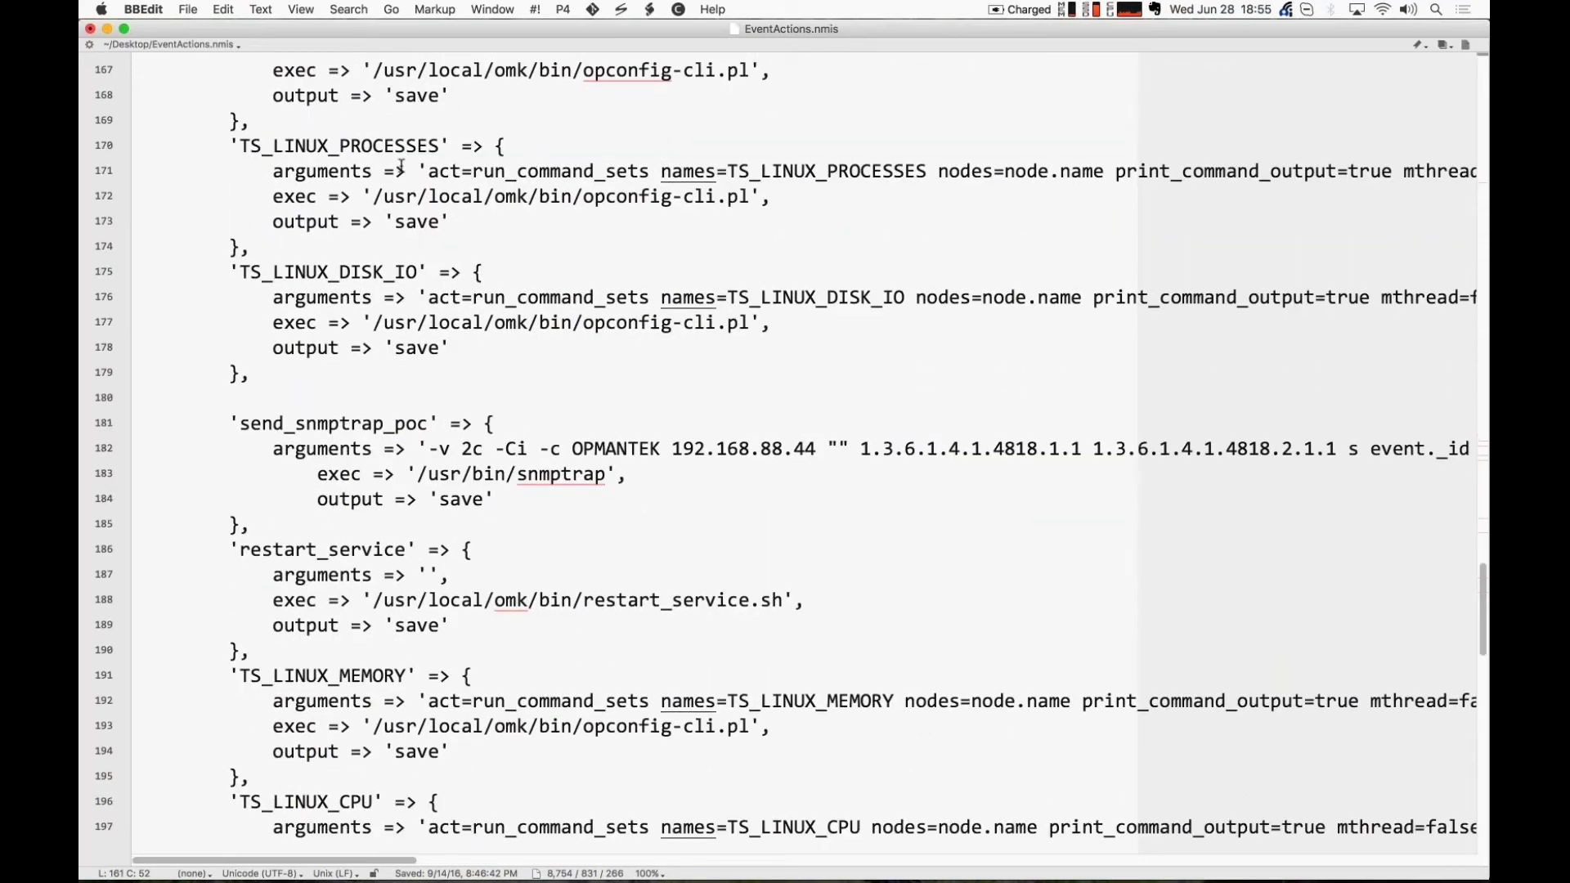
pyautogui.moveTo(374, 204); pyautogui.dragTo(750, 206)
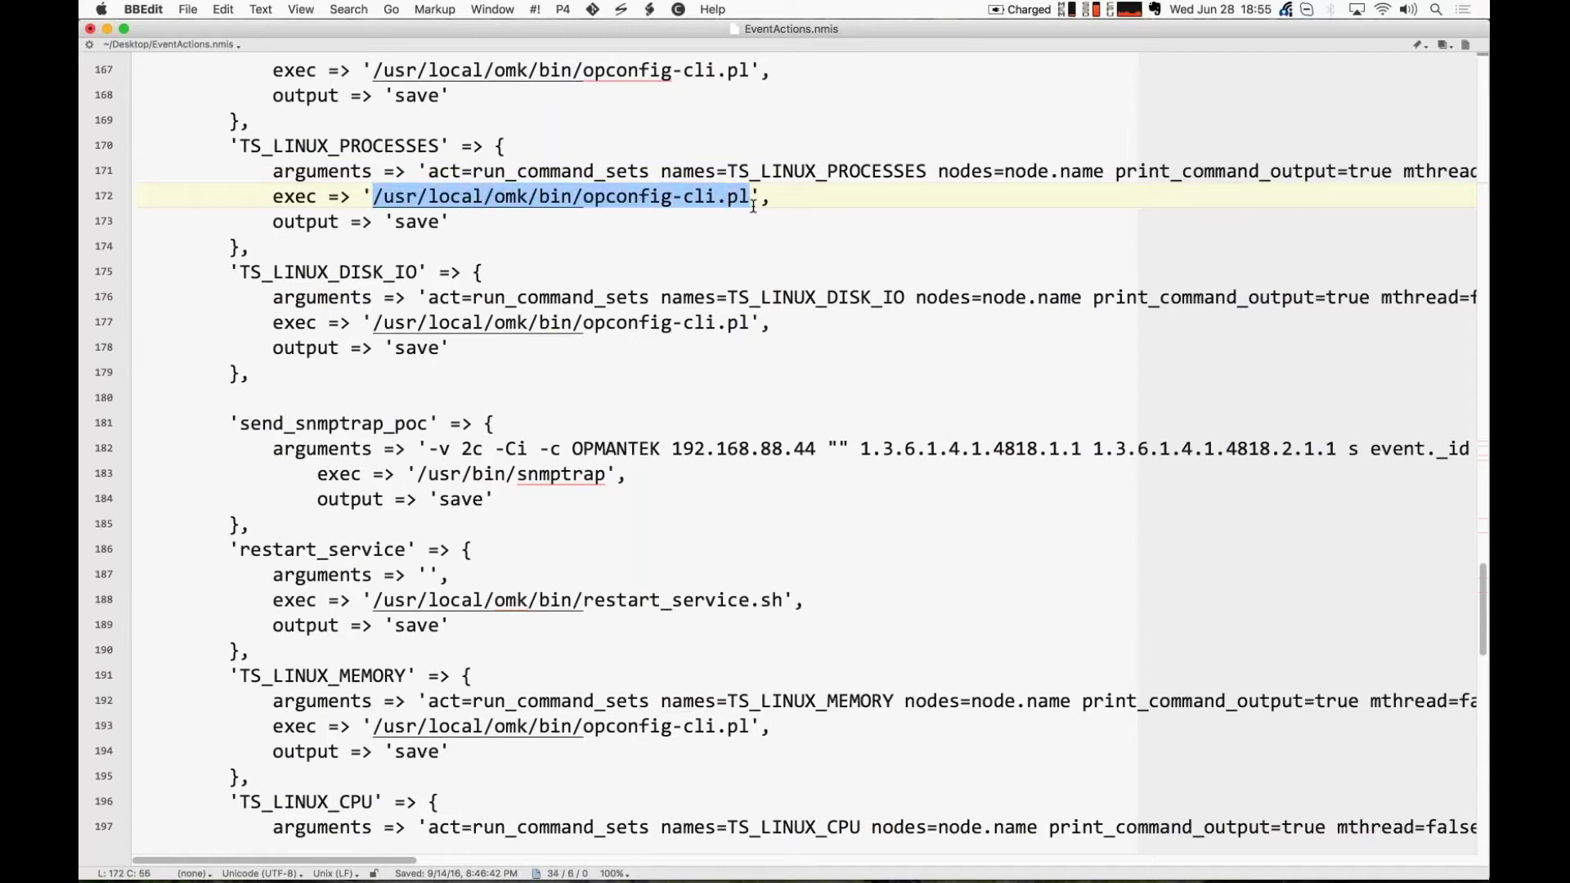
pyautogui.click(700, 226)
# Step: Find the send_snmptrap_poc script and highlight its /usr/bin/snmptrap exec path
pyautogui.scroll(-3, 700, 226)
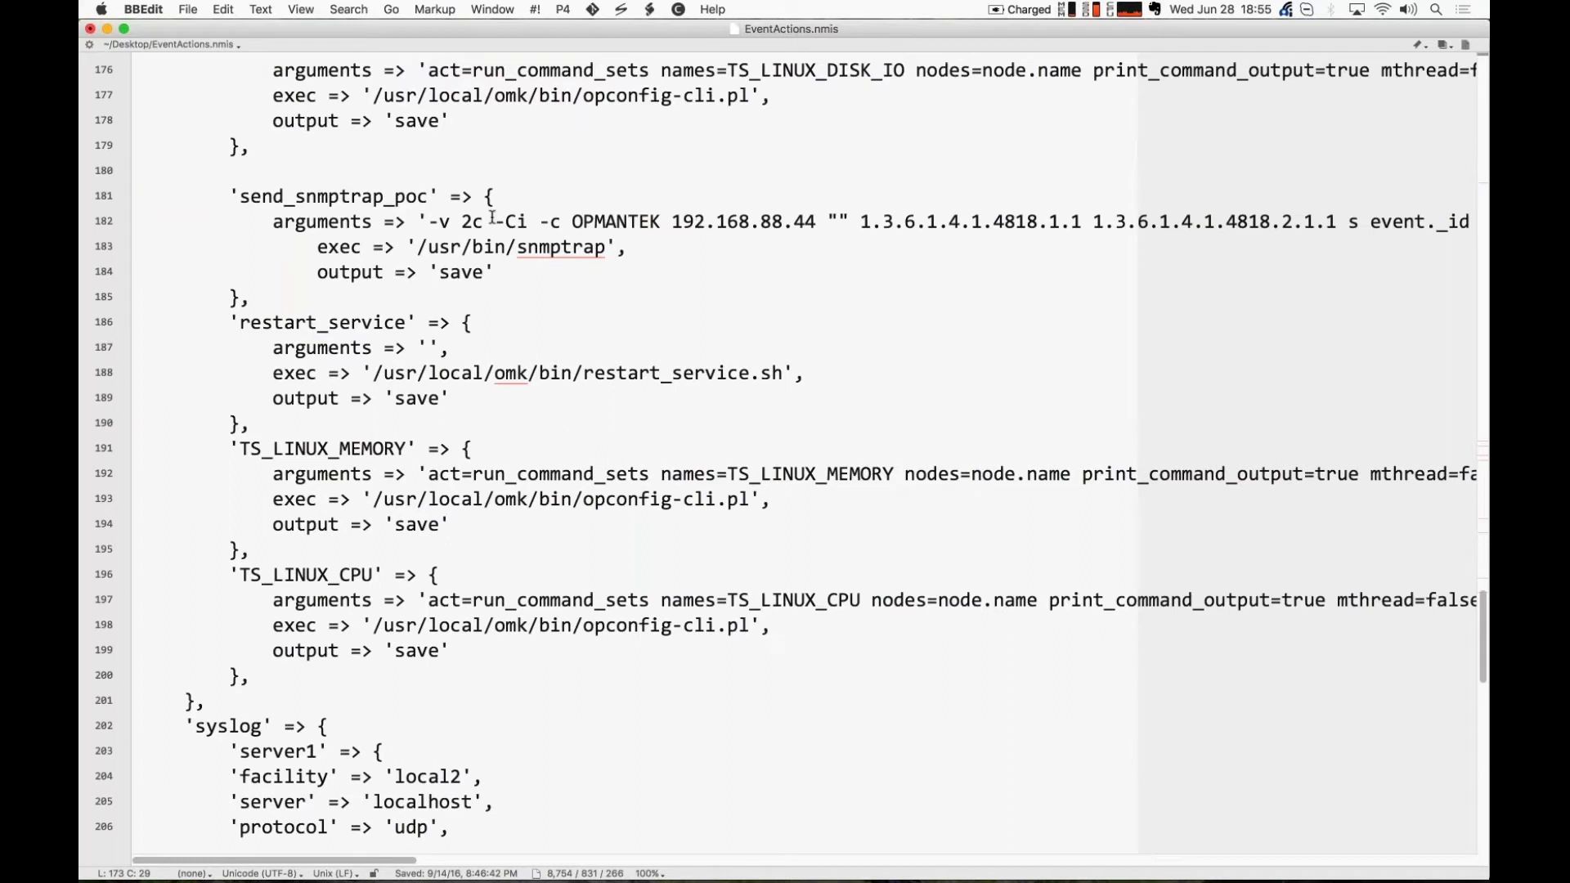
pyautogui.moveTo(418, 248); pyautogui.dragTo(606, 249)
pyautogui.click(593, 271)
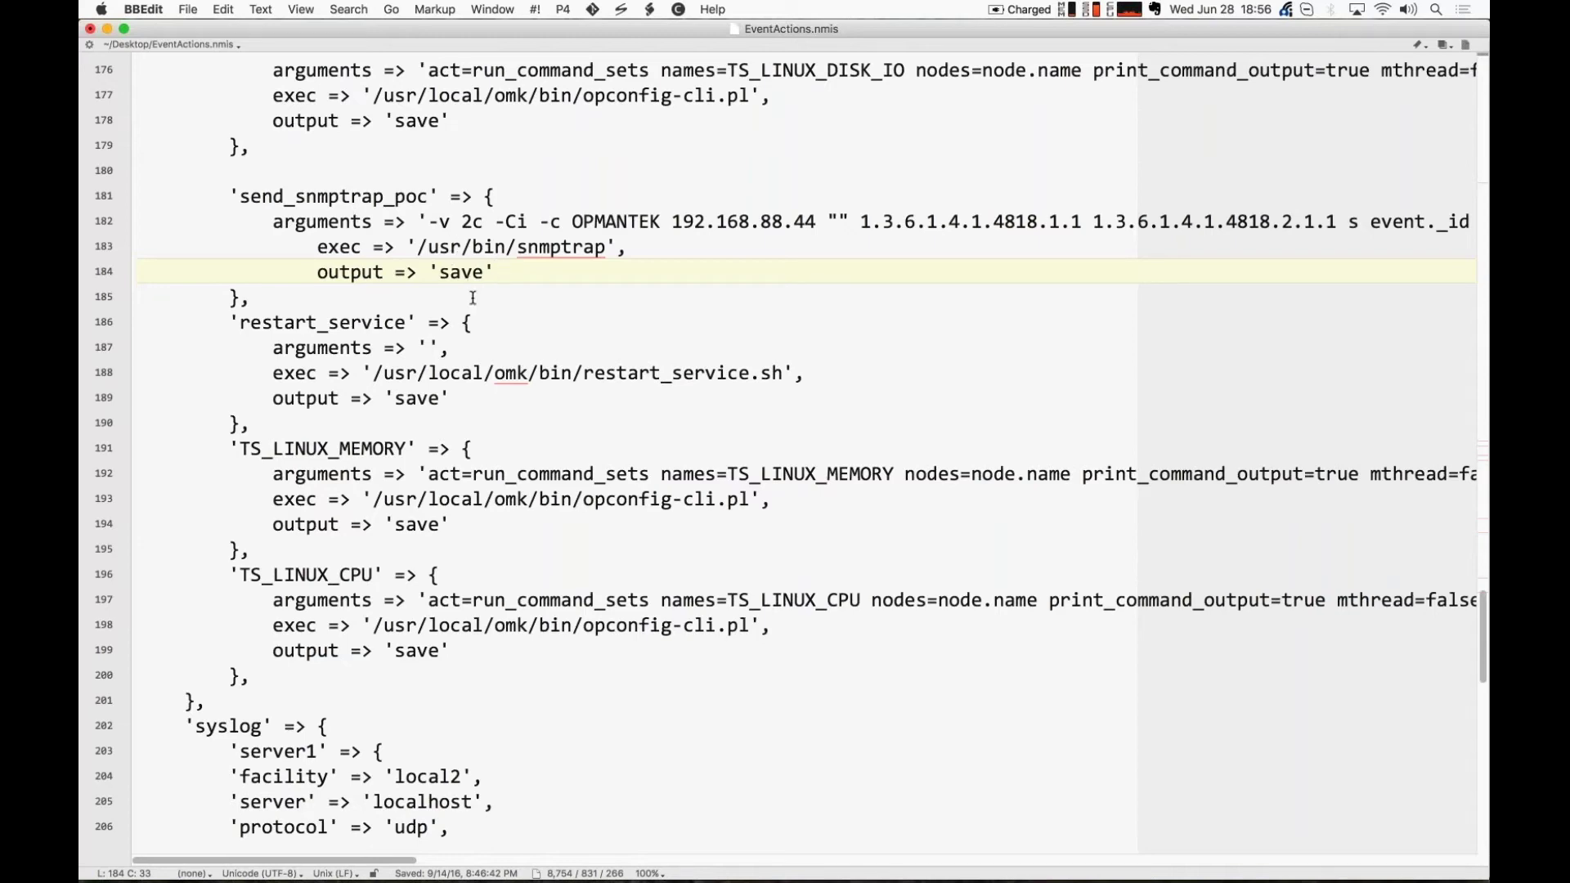
# Step: Highlight restart_service.sh in the restart_service script's exec line, followed by the longer omk/bin/restart_service.sh portion
pyautogui.scroll(-3, 473, 297)
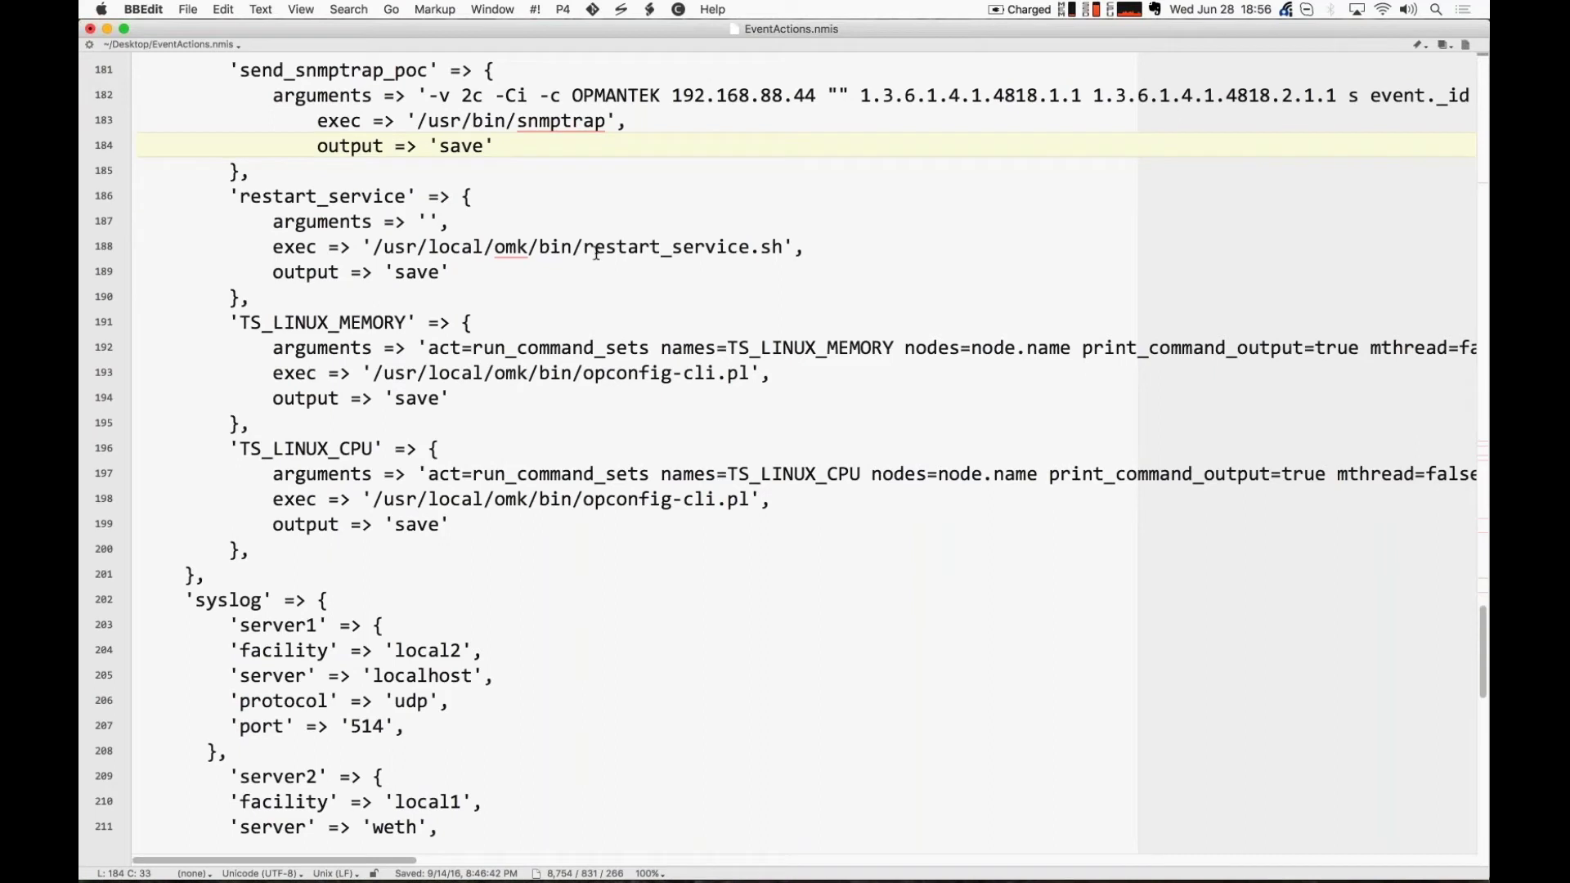
pyautogui.moveTo(583, 246); pyautogui.dragTo(782, 246)
pyautogui.click(636, 275)
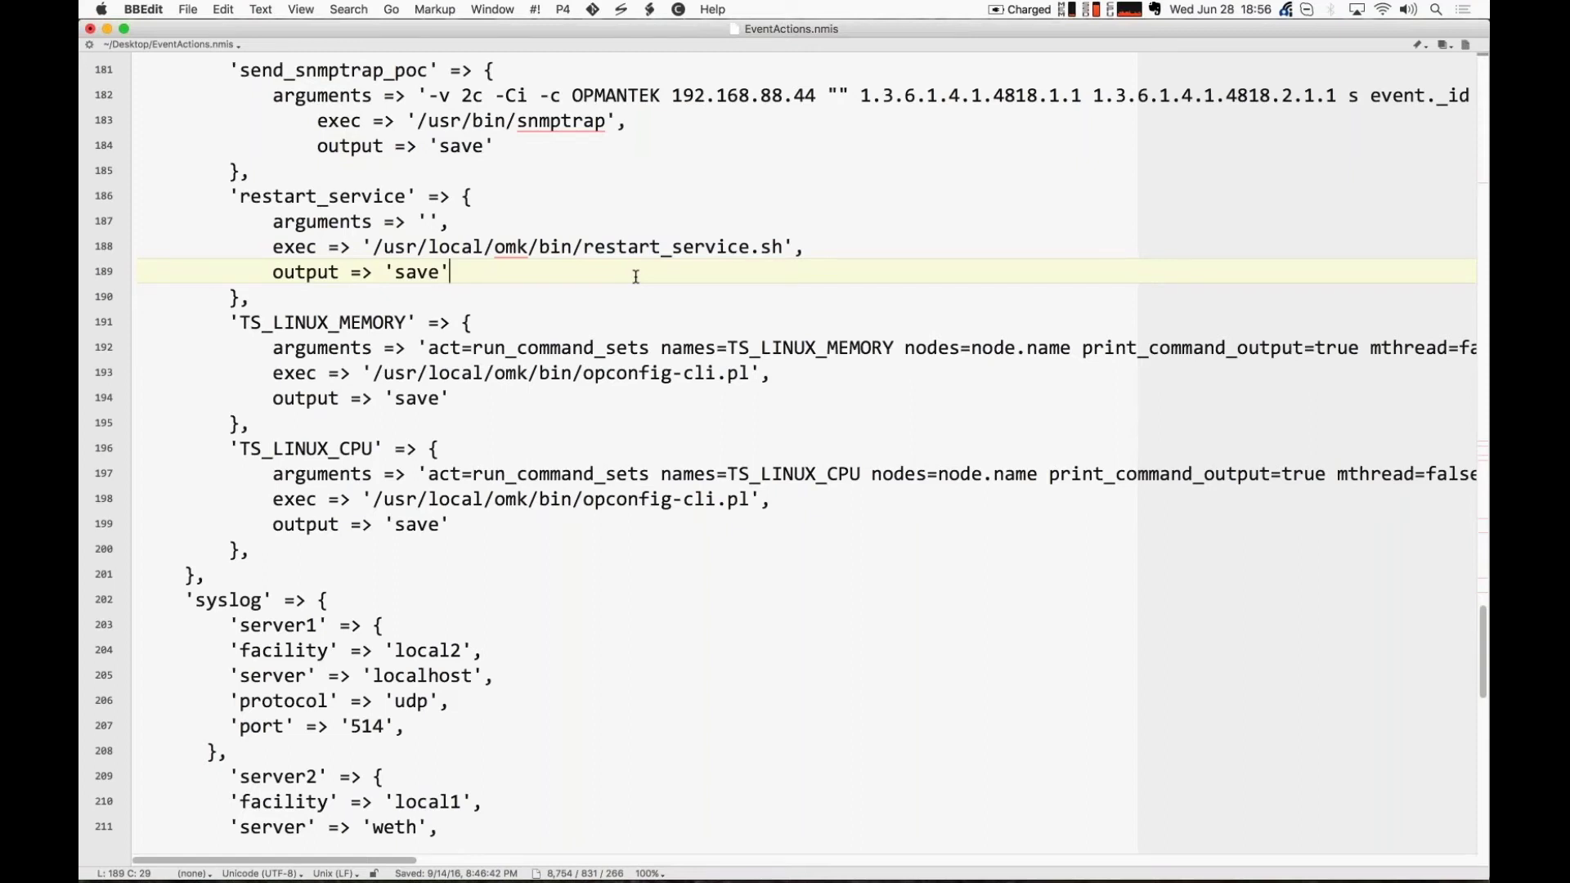
pyautogui.moveTo(584, 246); pyautogui.dragTo(787, 245)
pyautogui.click(576, 274)
pyautogui.moveTo(493, 247); pyautogui.dragTo(783, 246)
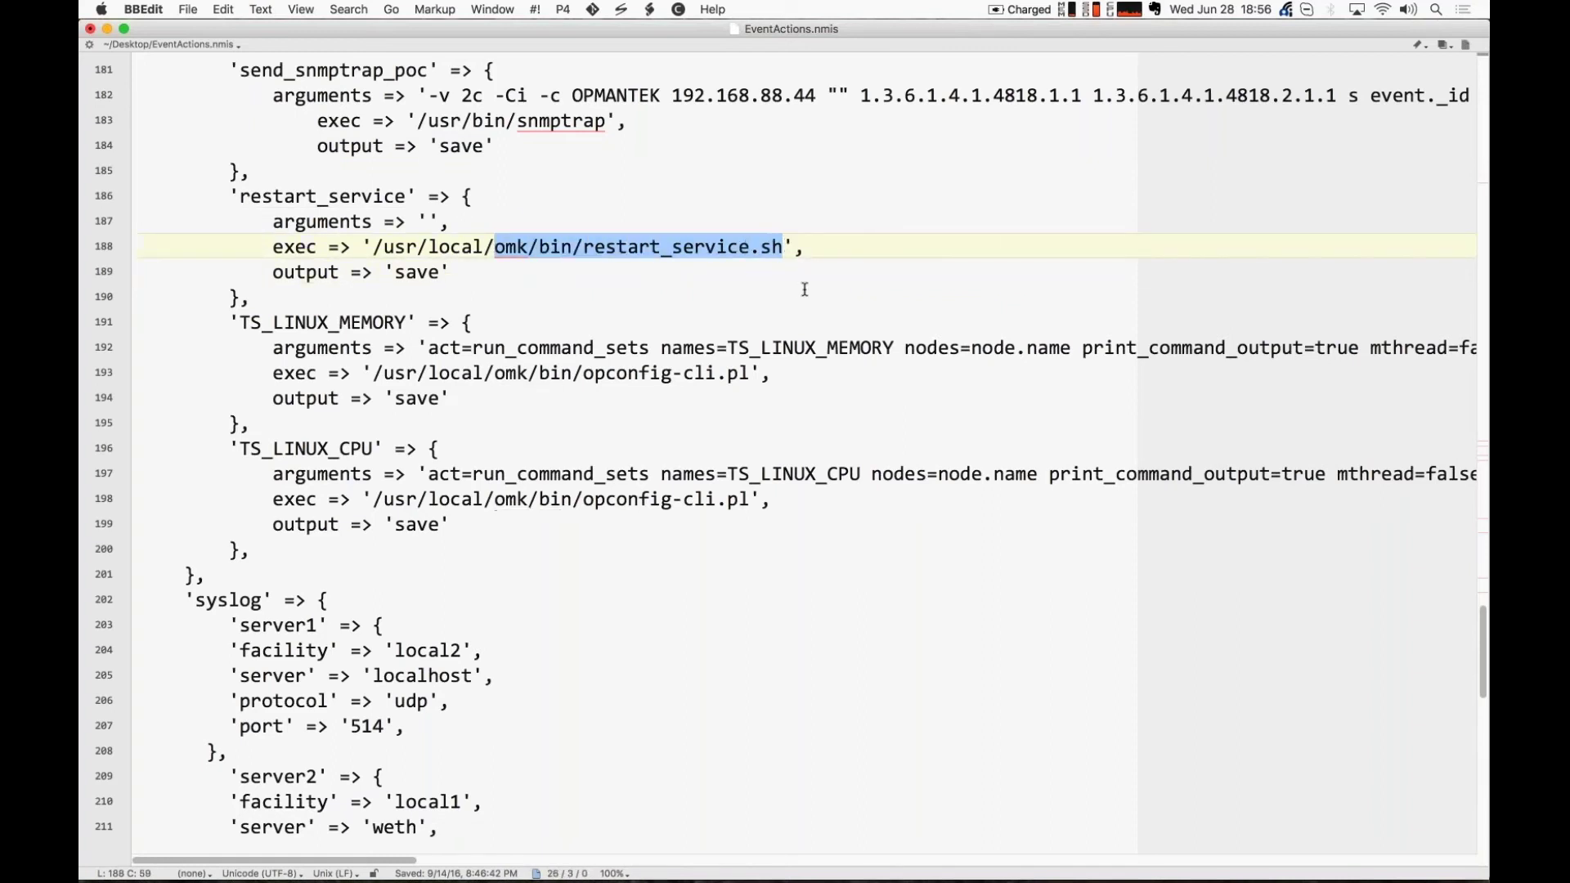
pyautogui.click(593, 272)
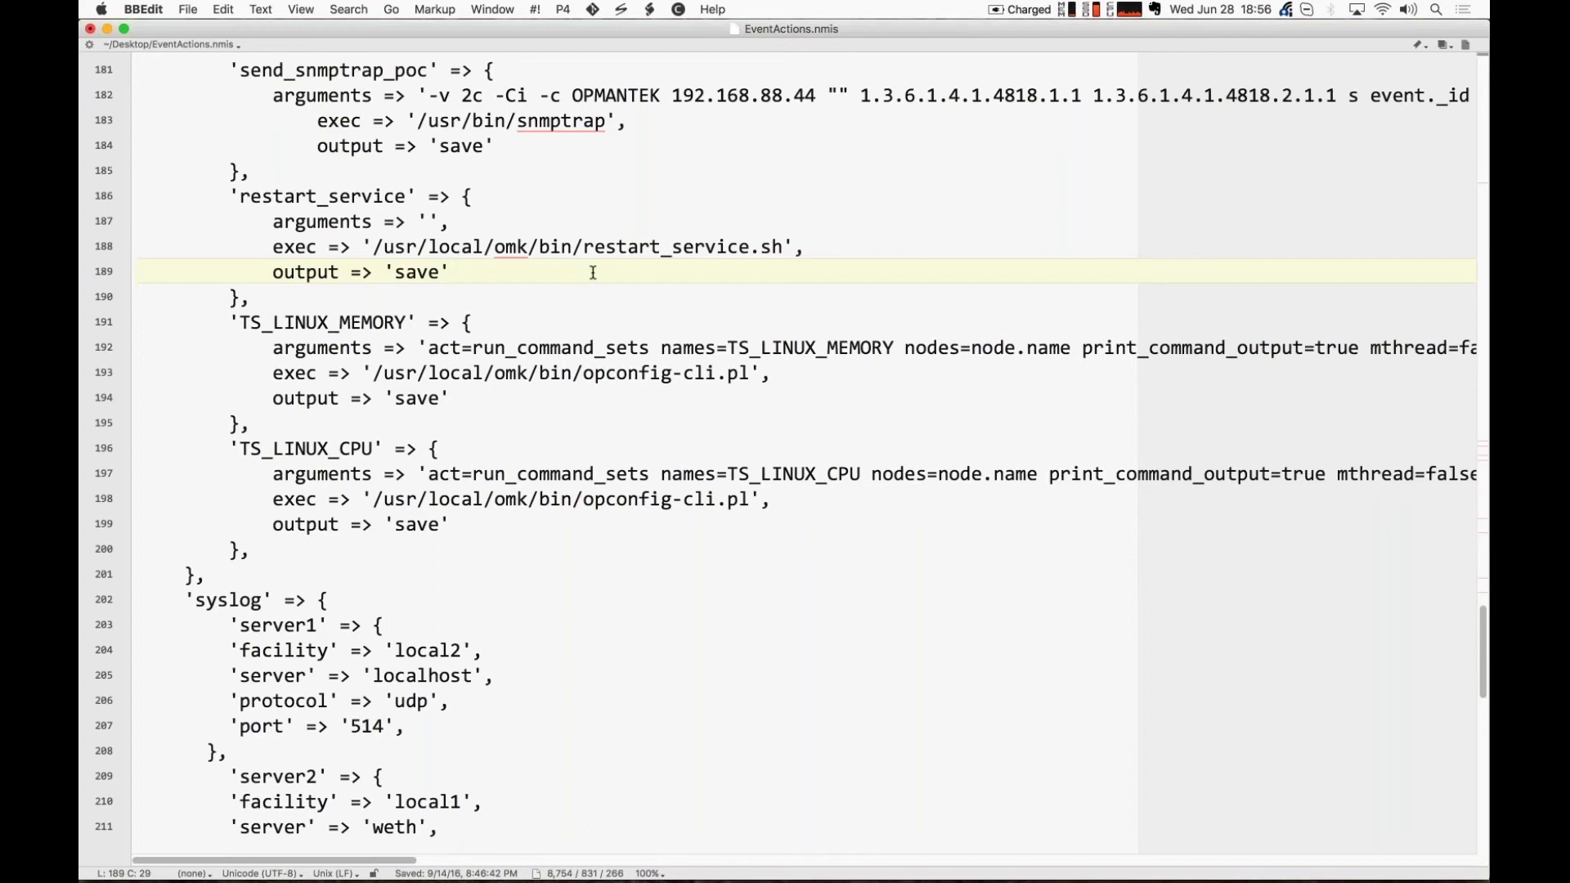
pyautogui.scroll(2, 1299, 121)
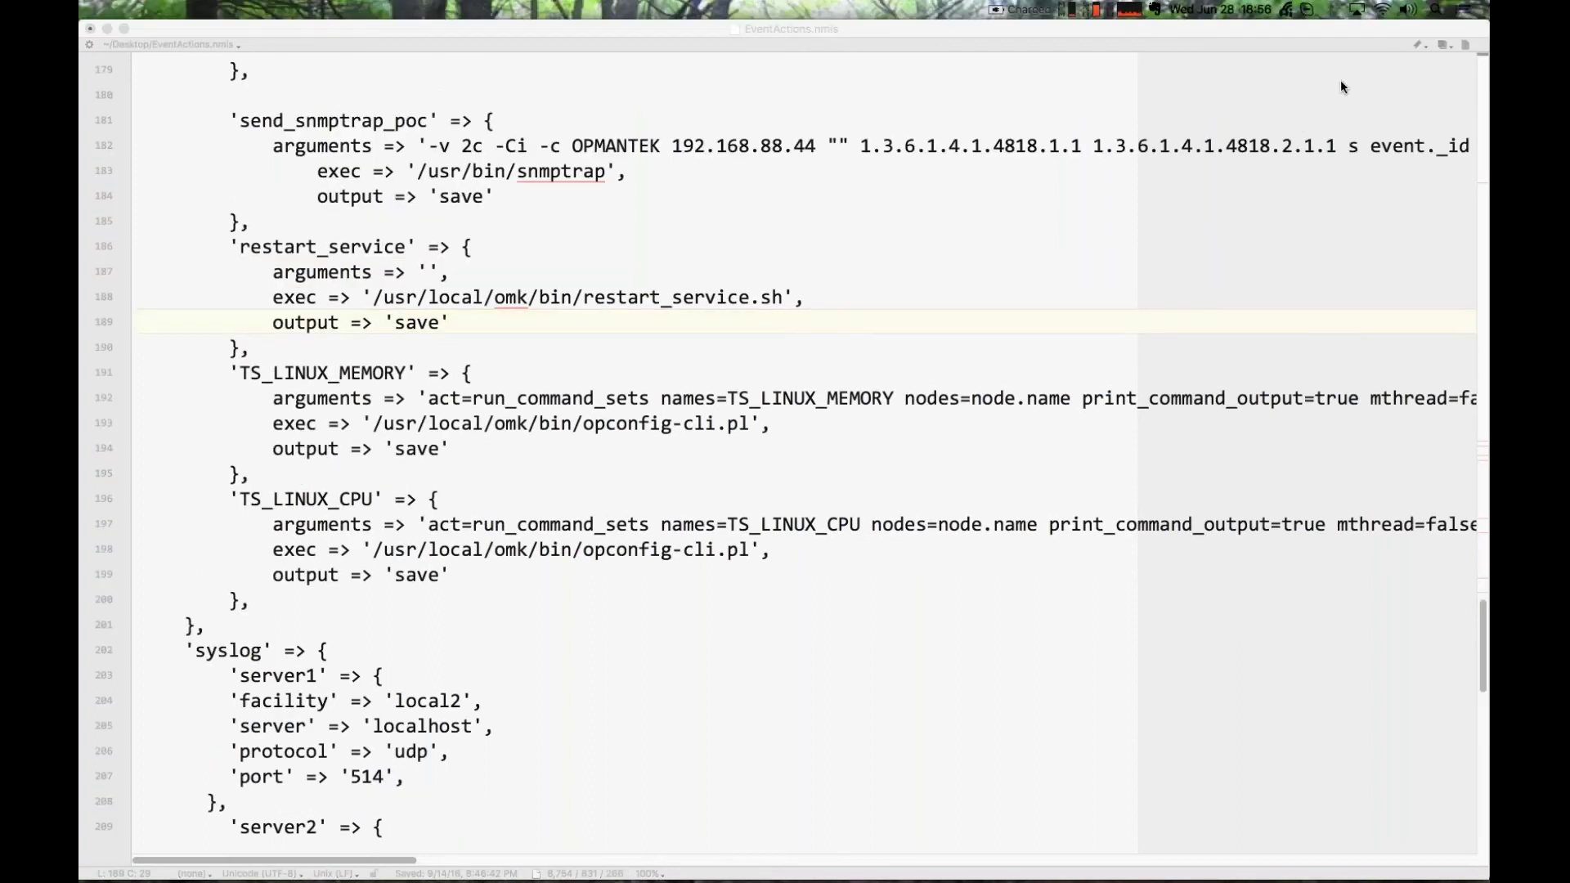